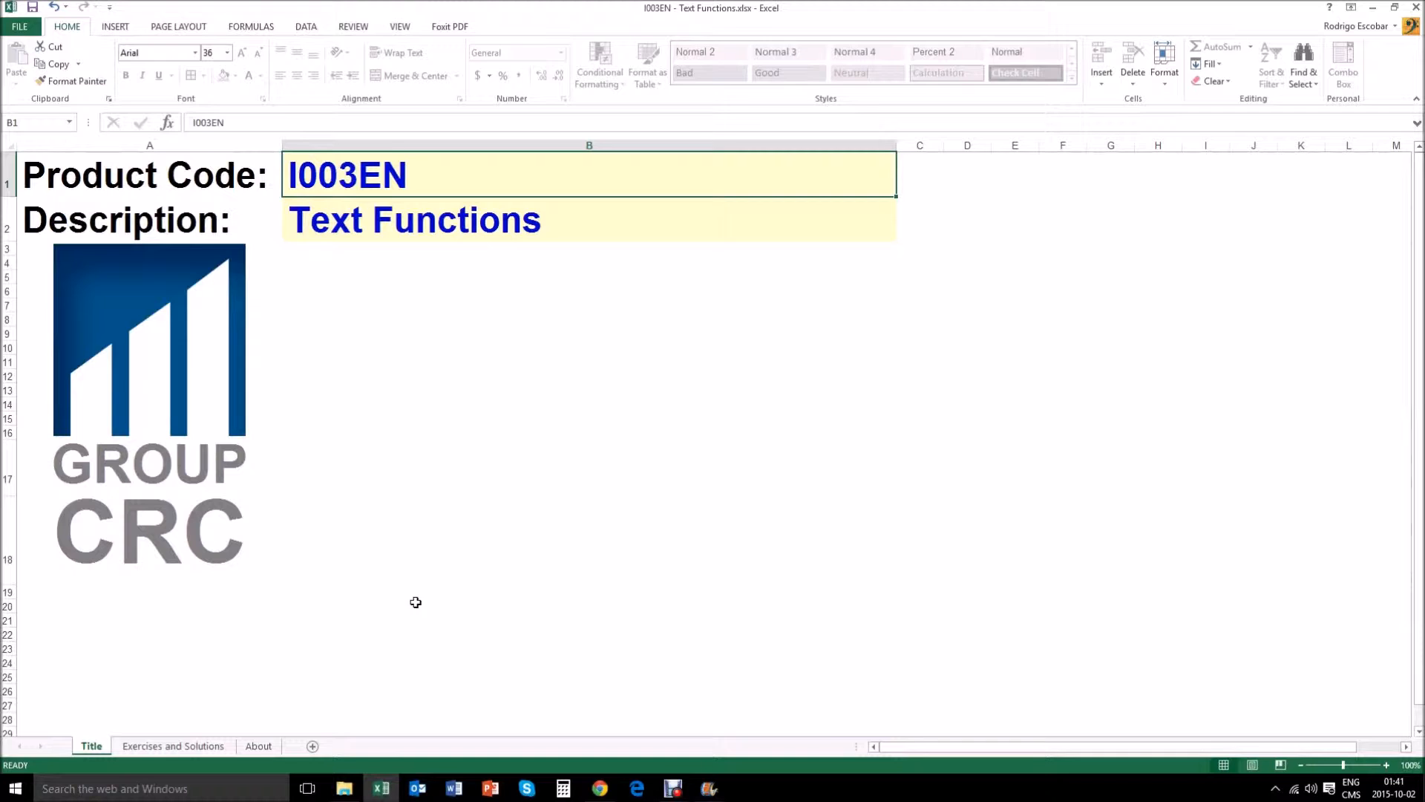
Open the Exercises and Solutions sheet and look over the NAME column of the CONCATENATE exercise.
left_click(176, 746)
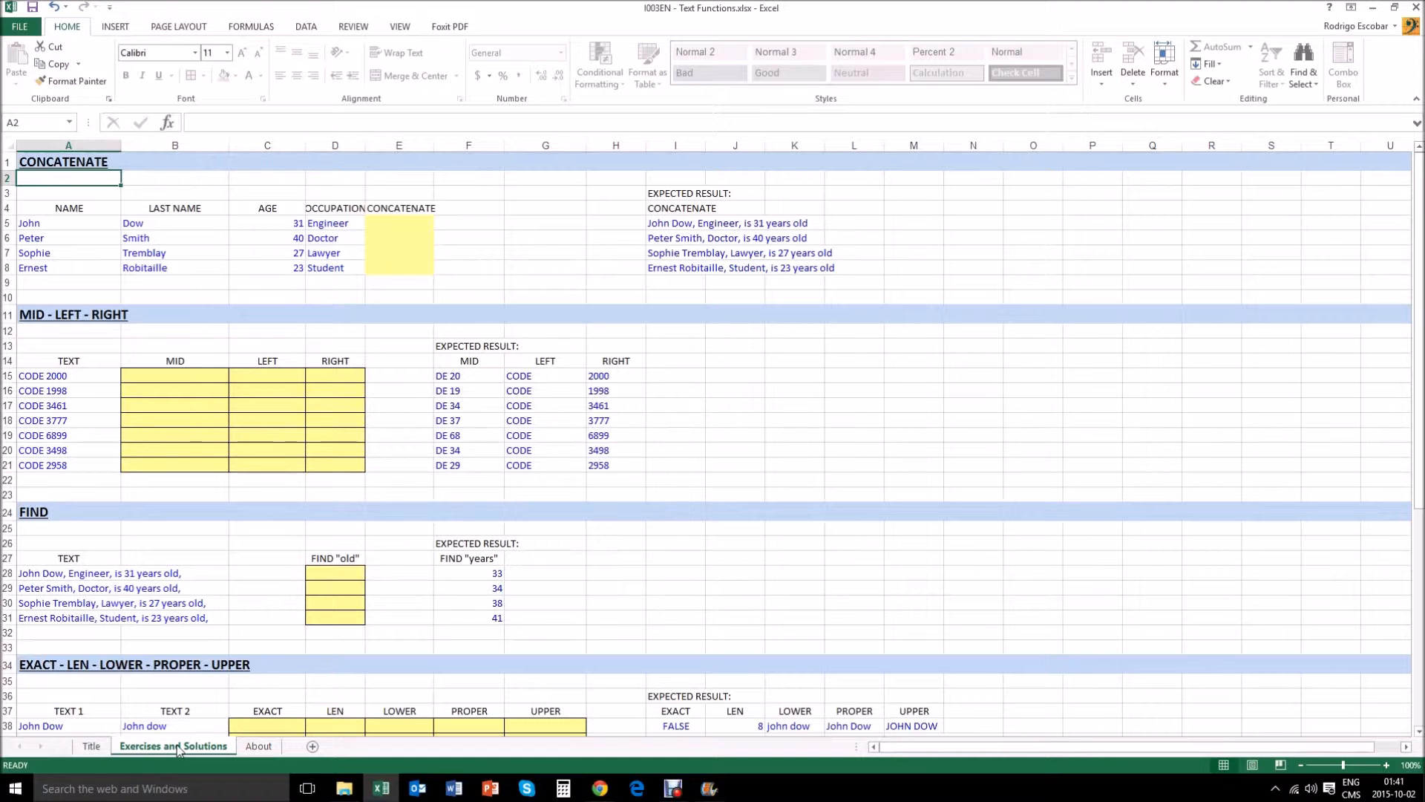
key("Down")
key("Down")
key("Down")
key("Down")
key("Down")
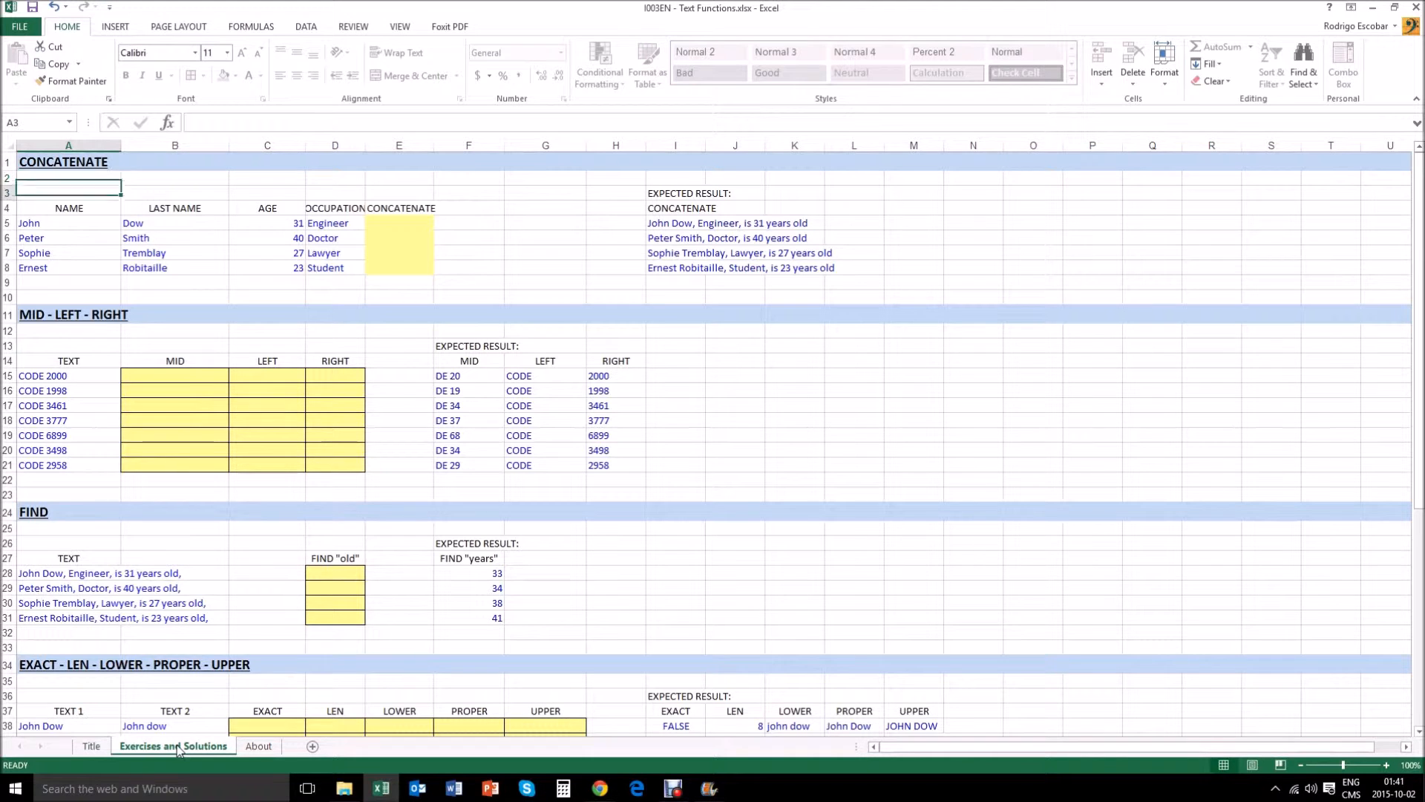
key("Down")
key("Up")
key("Up")
key("Up")
key("Up")
key("Up")
key("Up")
key("Up")
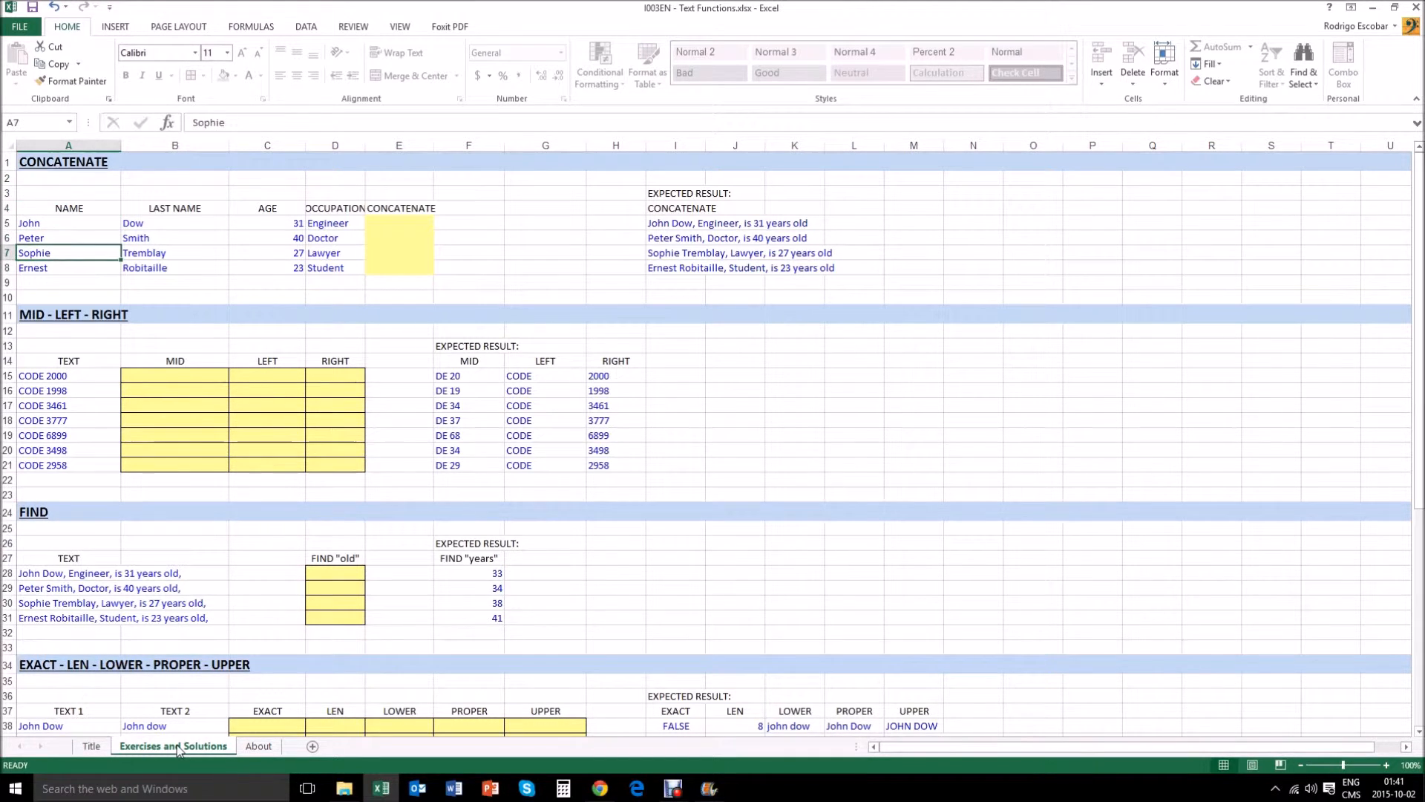
key("Down")
key("Down")
key("Down")
key("Down")
key("Down")
key("Down")
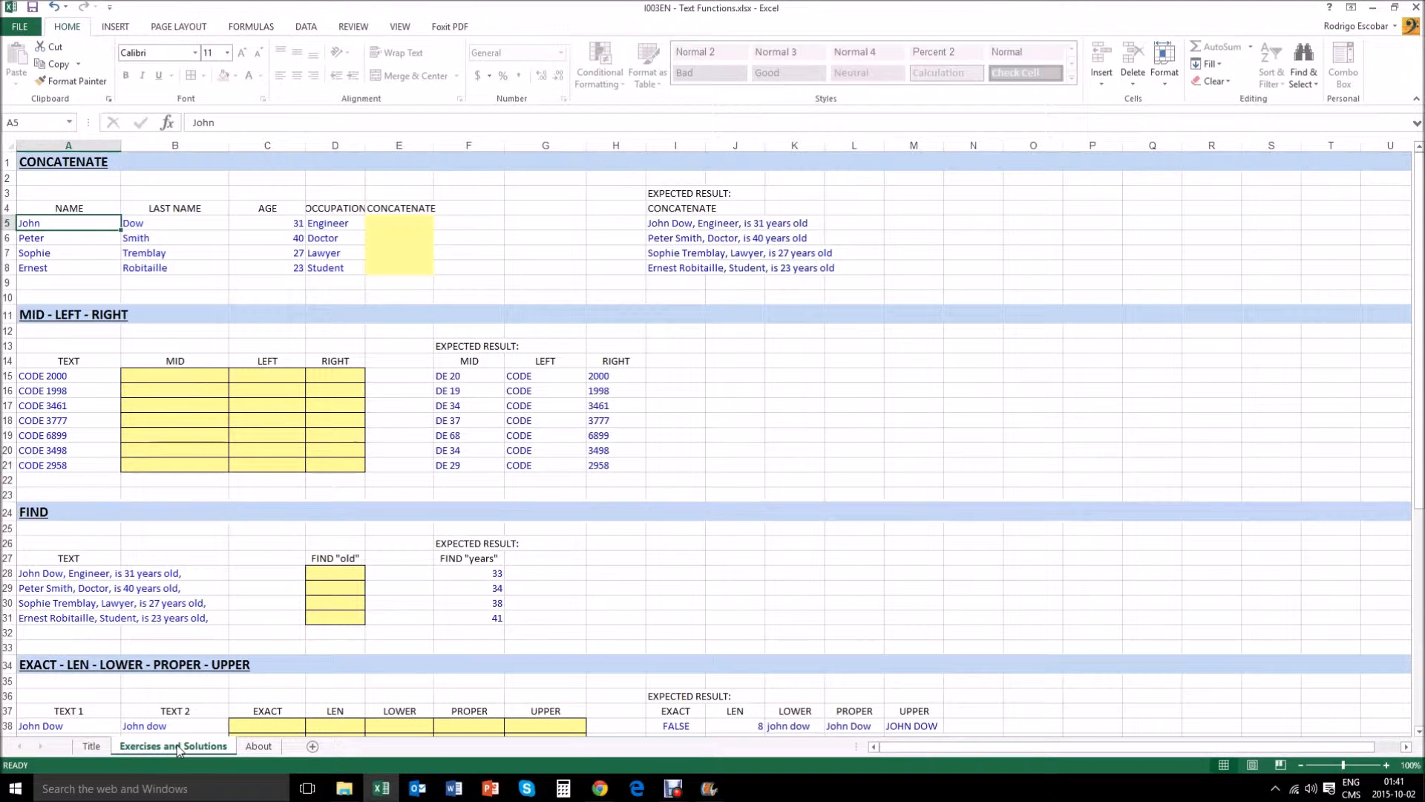
key("Down")
key("Up")
key("Up")
key("Up")
key("Up")
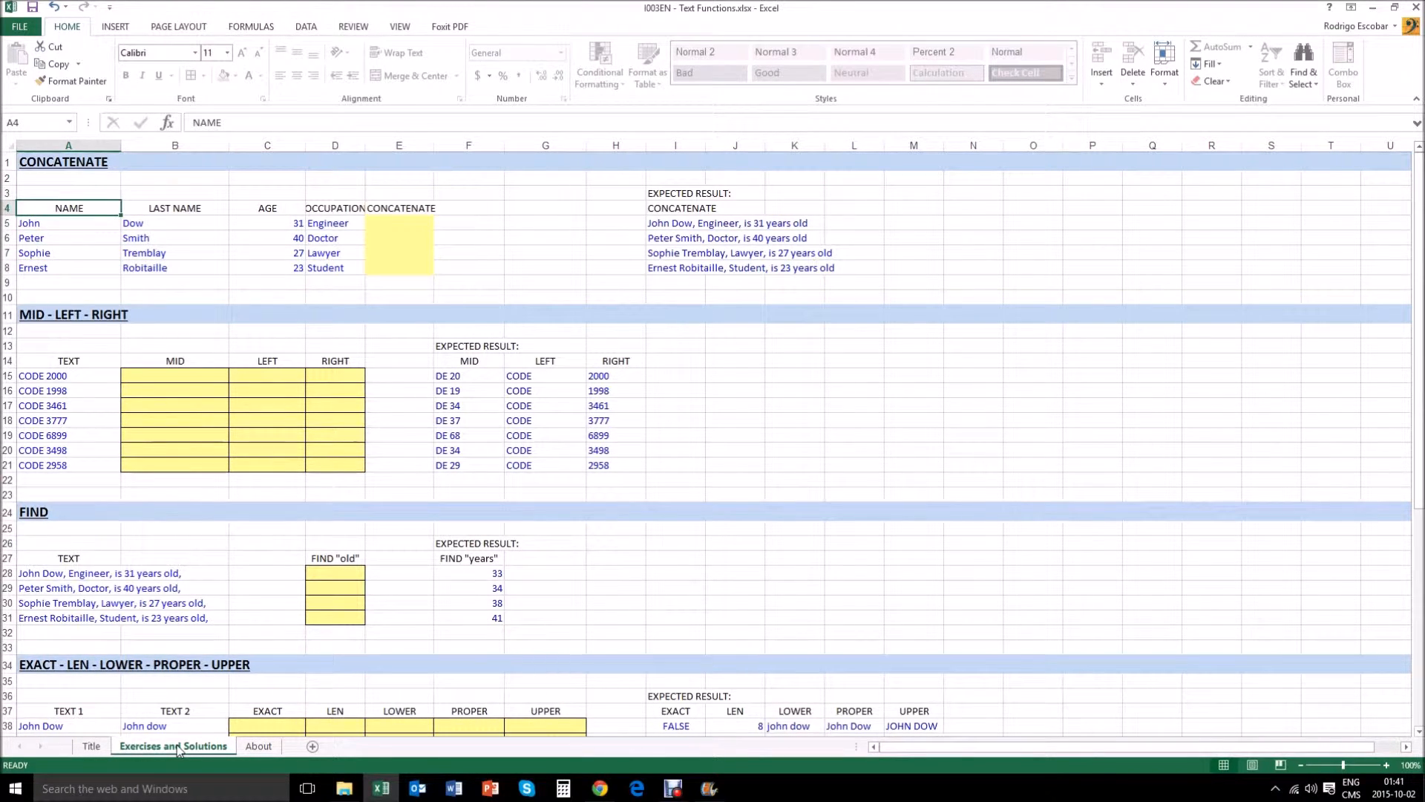
Examine the LAST NAME, AGE and OCCUPATION columns of the CONCATENATE exercise.
key("Right")
key("Down")
key("Down")
key("Down")
key("Down")
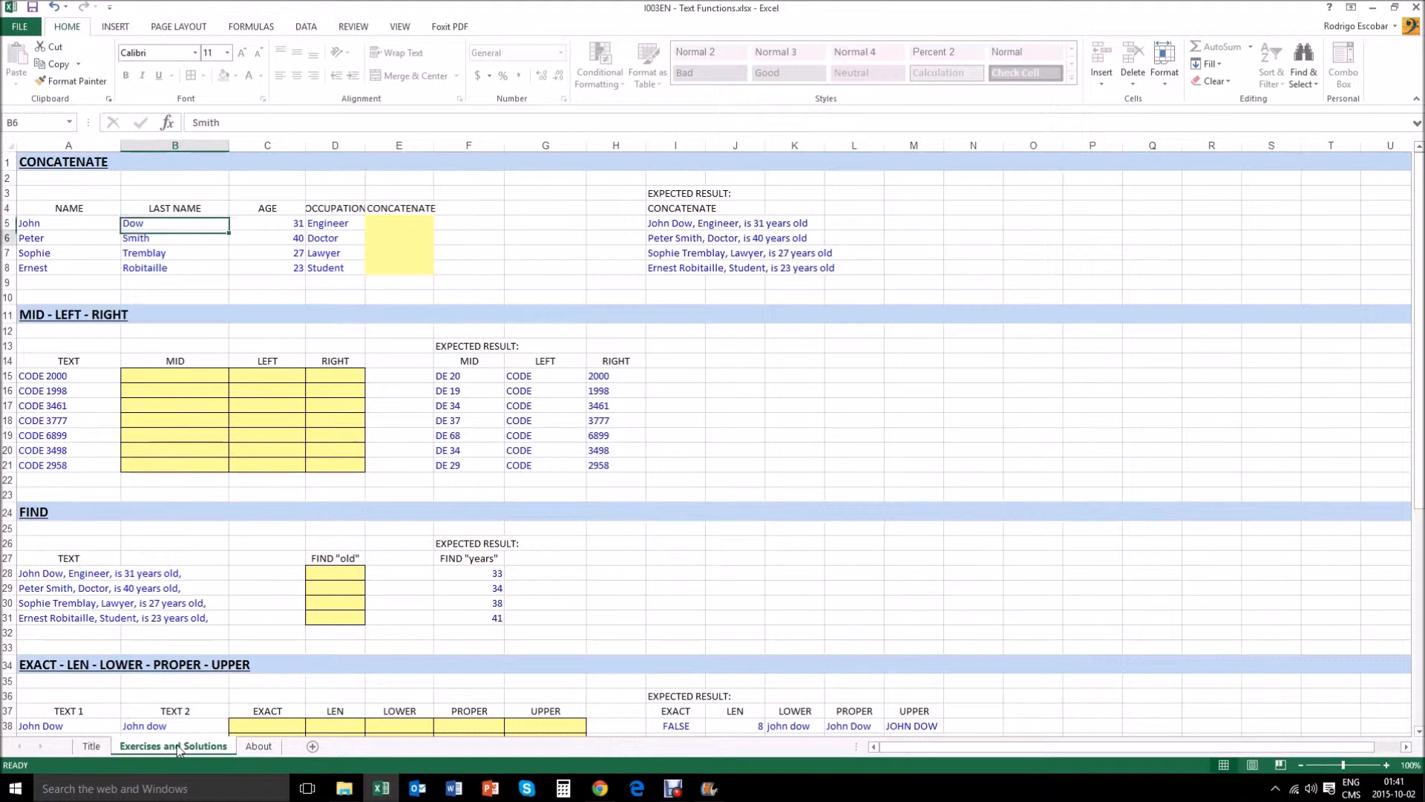
key("Right")
key("Right")
key("Up")
key("Up")
key("Up")
key("Up")
key("Down")
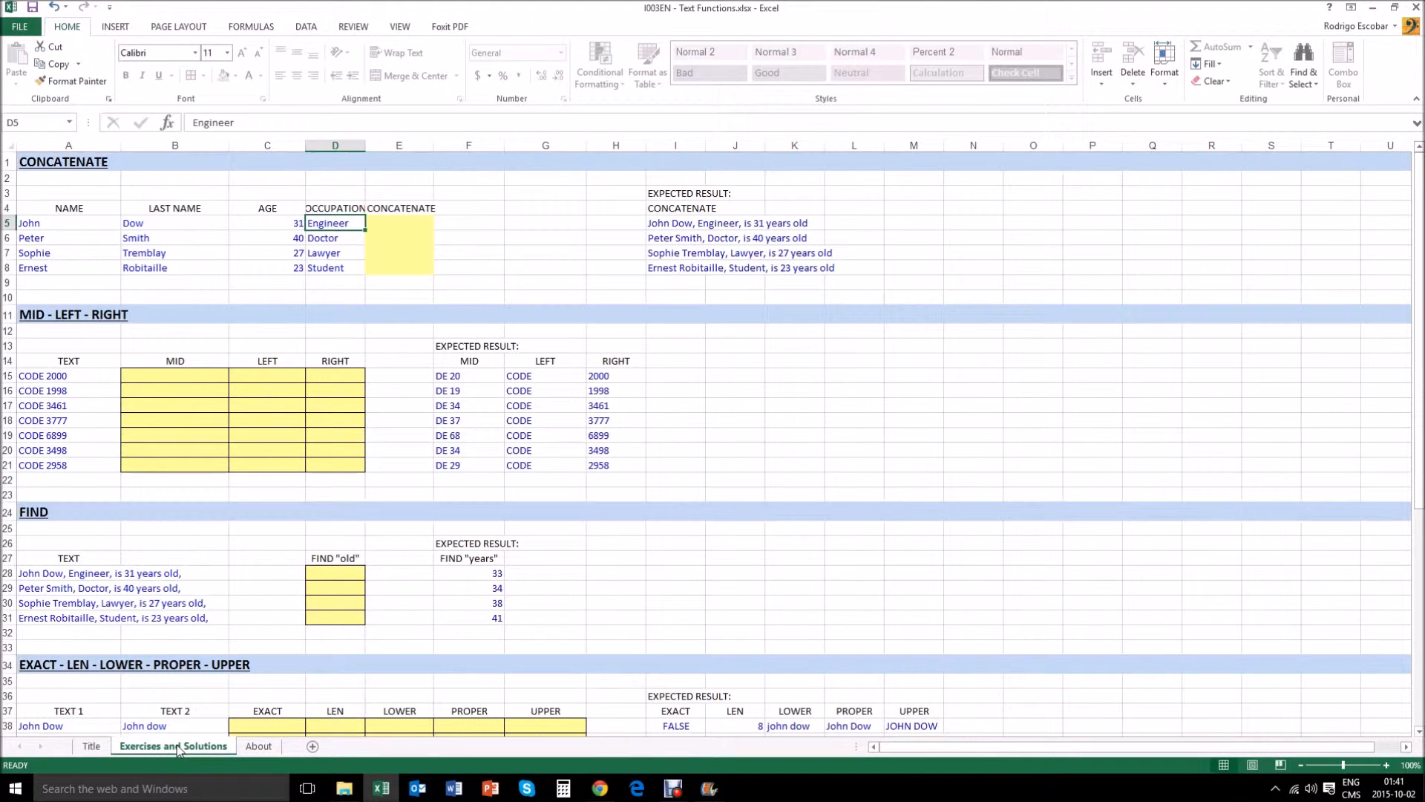
Examine the first expected CONCATENATE result in I5 to see which fields and connecting words it combines.
key("Right")
key("Right")
key("Right")
key("Right")
key("Right")
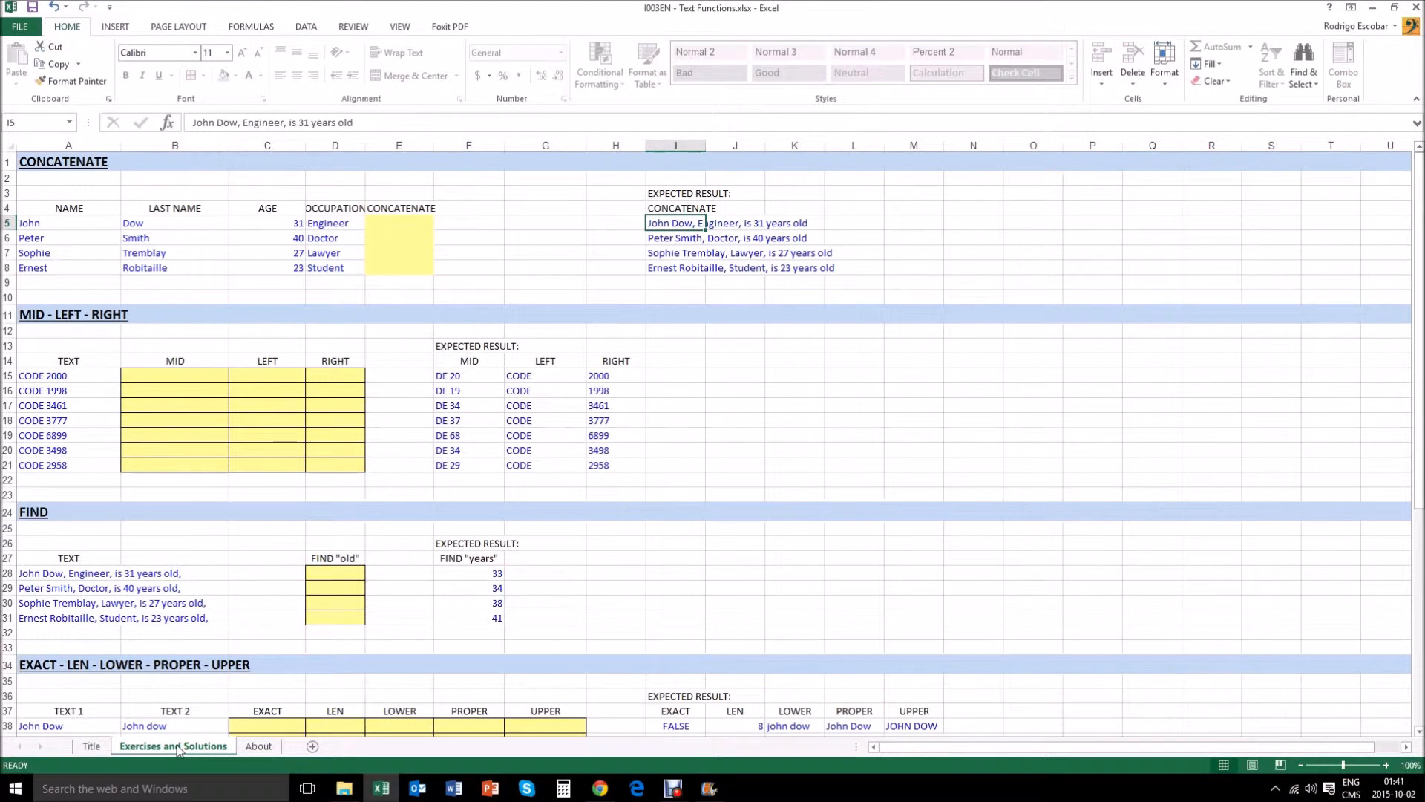
key("Left")
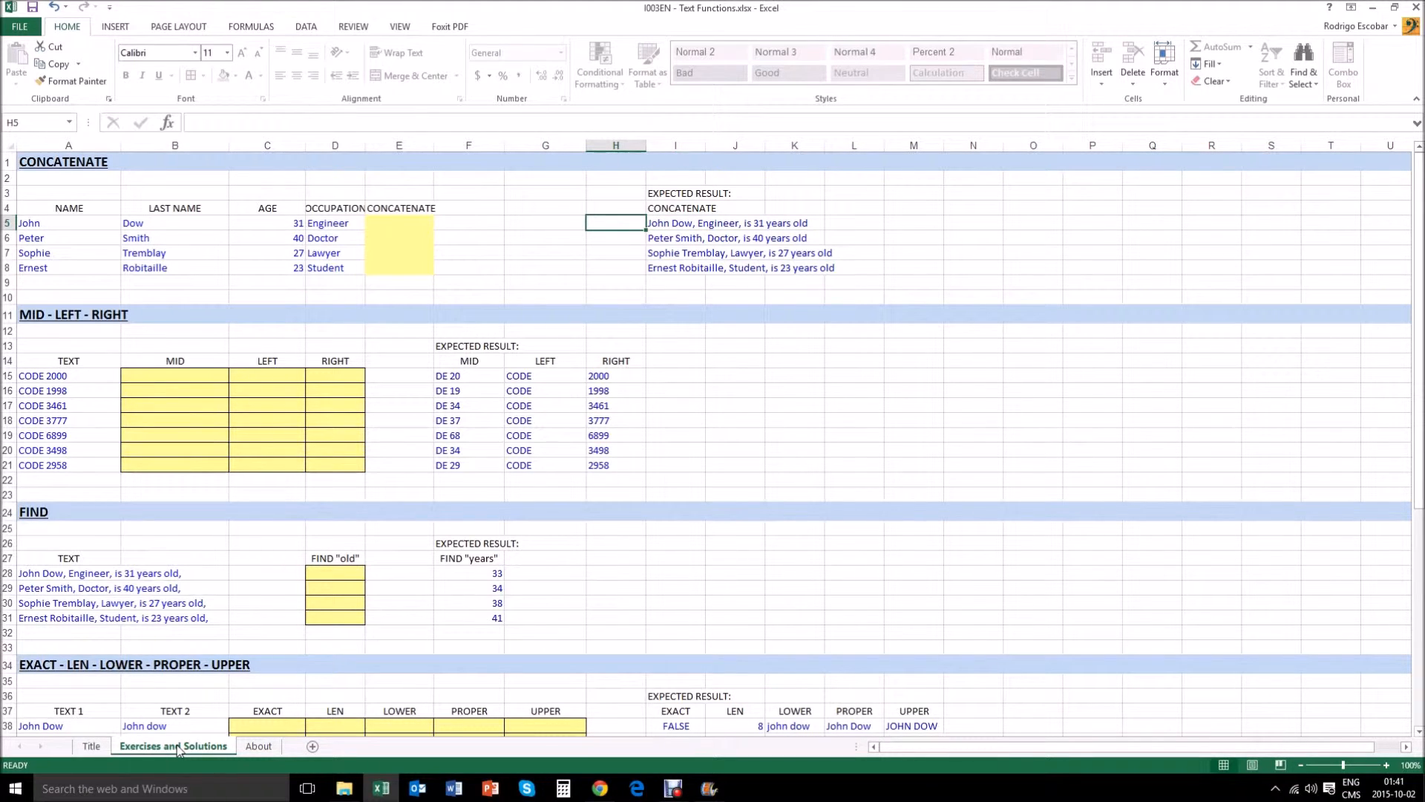
key("Right")
key("Right")
key("Right")
key("Right")
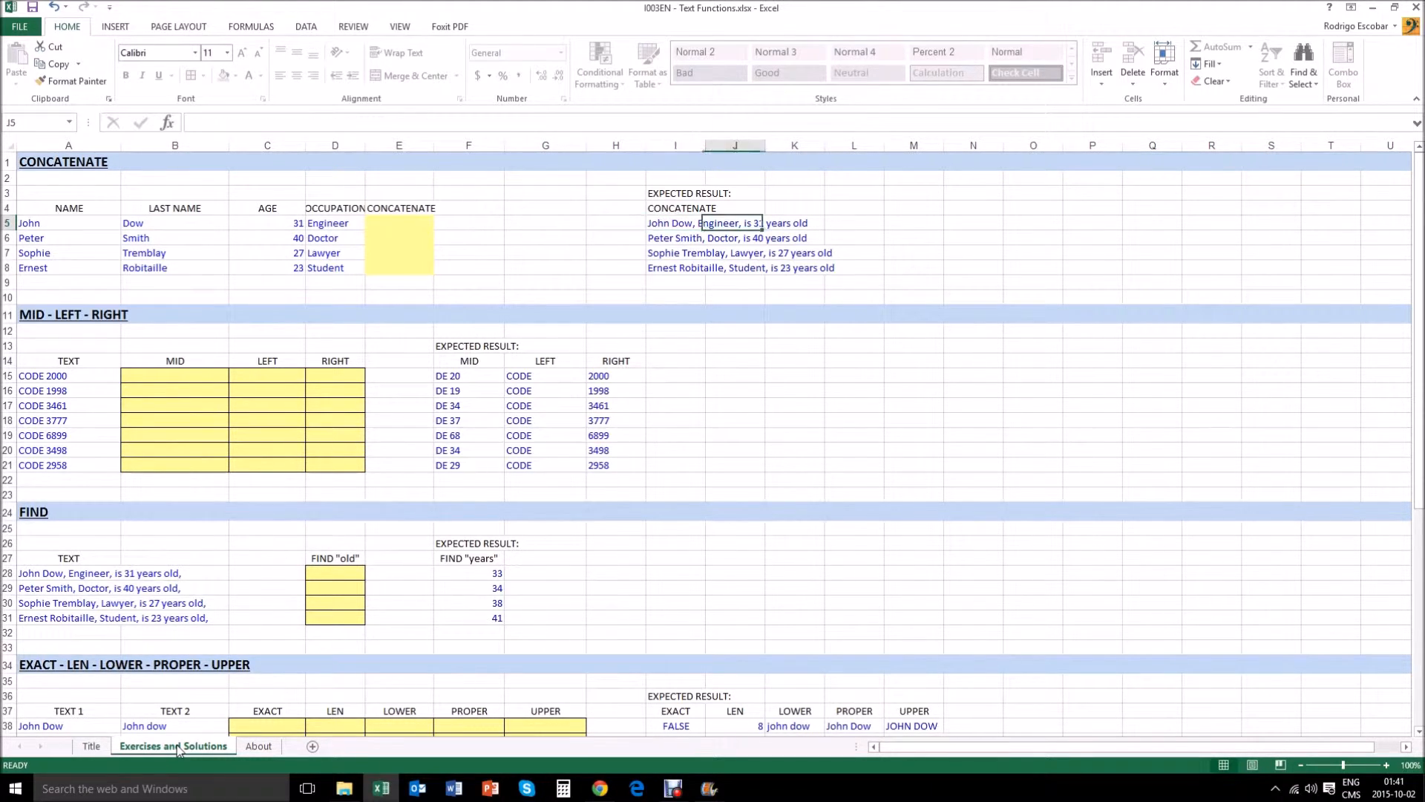
key("Left")
key("Left")
key("Left")
Start a CONCATENATE formula in E5 with the first-name cell A5 as its first text.
key("Home")
key("Right")
key("Right")
key("Right")
key("Right")
key("Left")
key("Home")
key("Right")
key("Right")
key("Right")
key("Right")
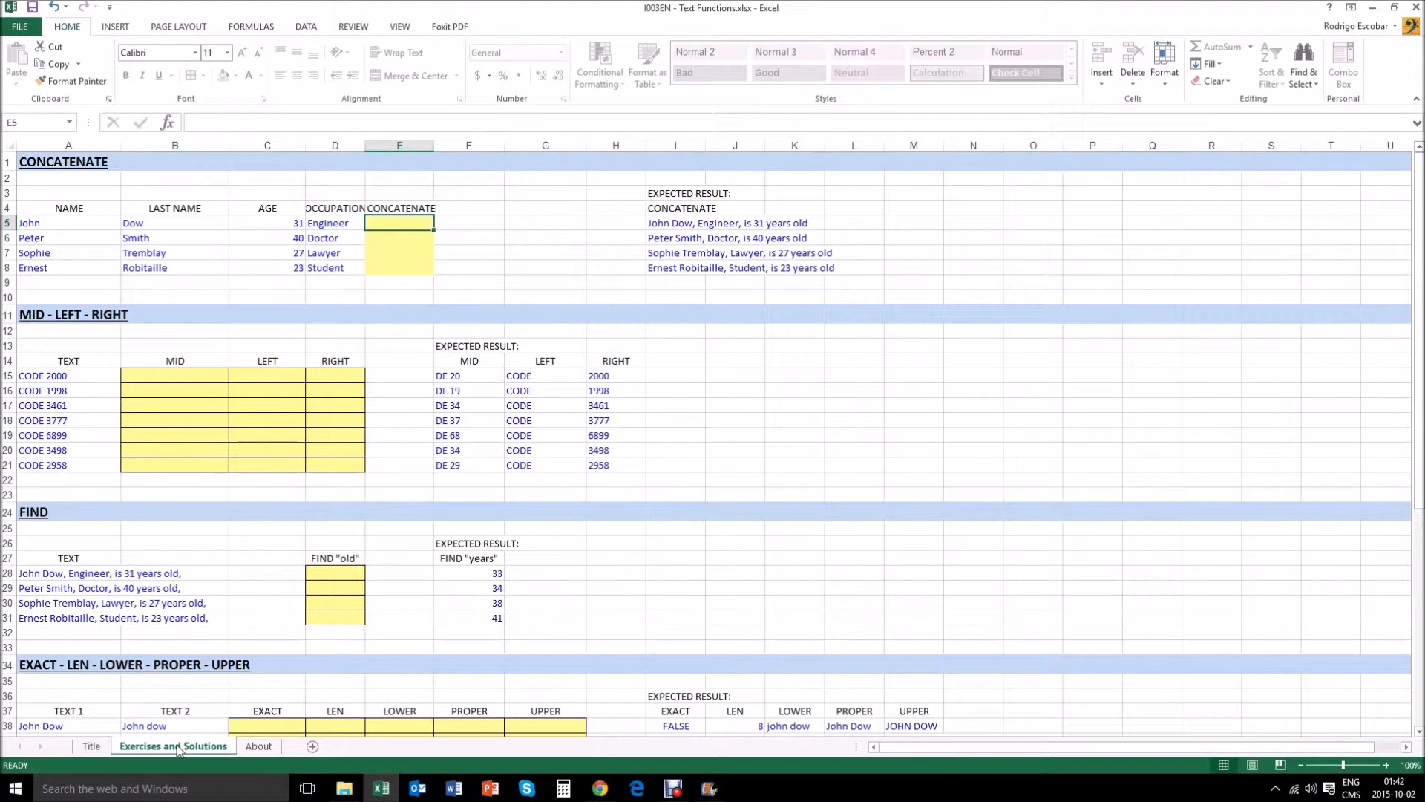
type("+")
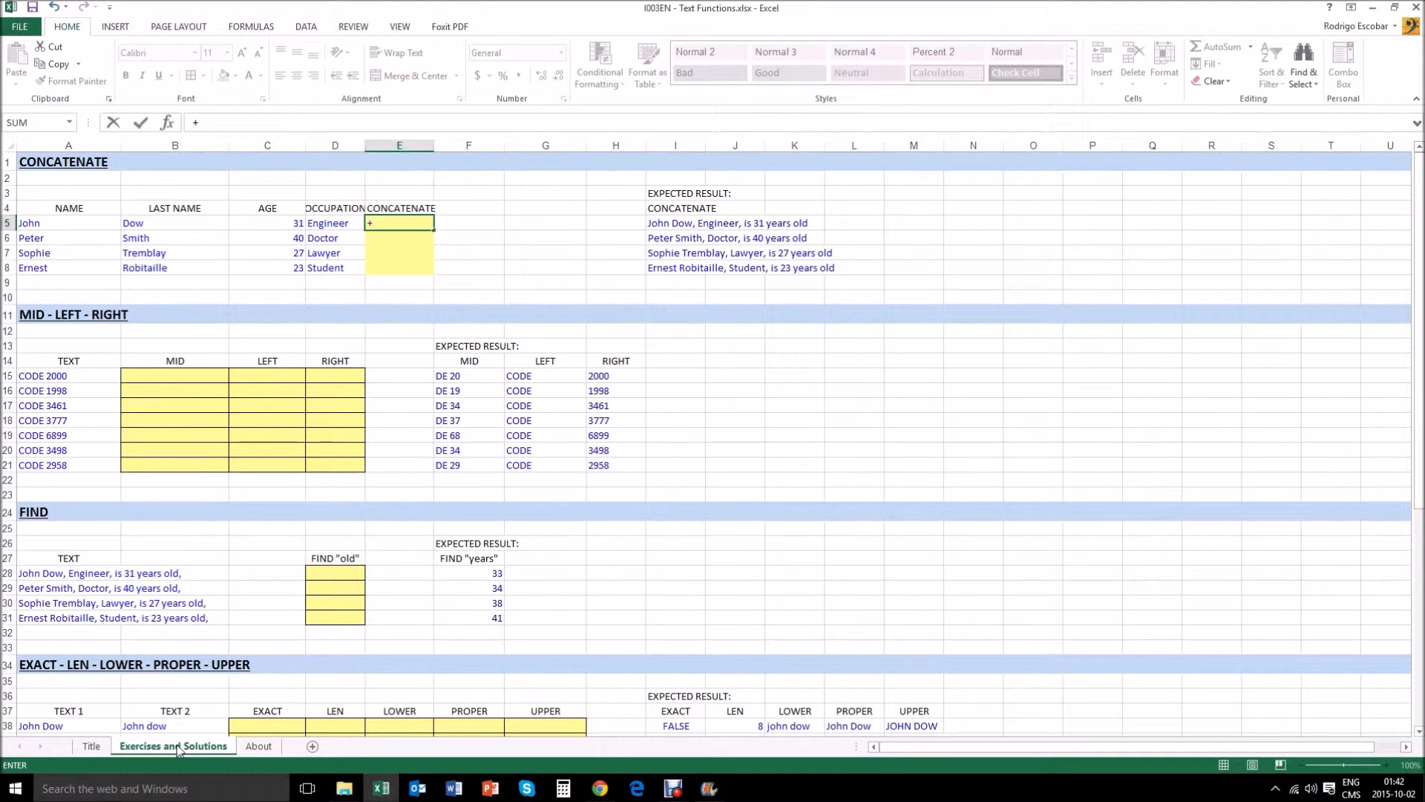
type("concatenat")
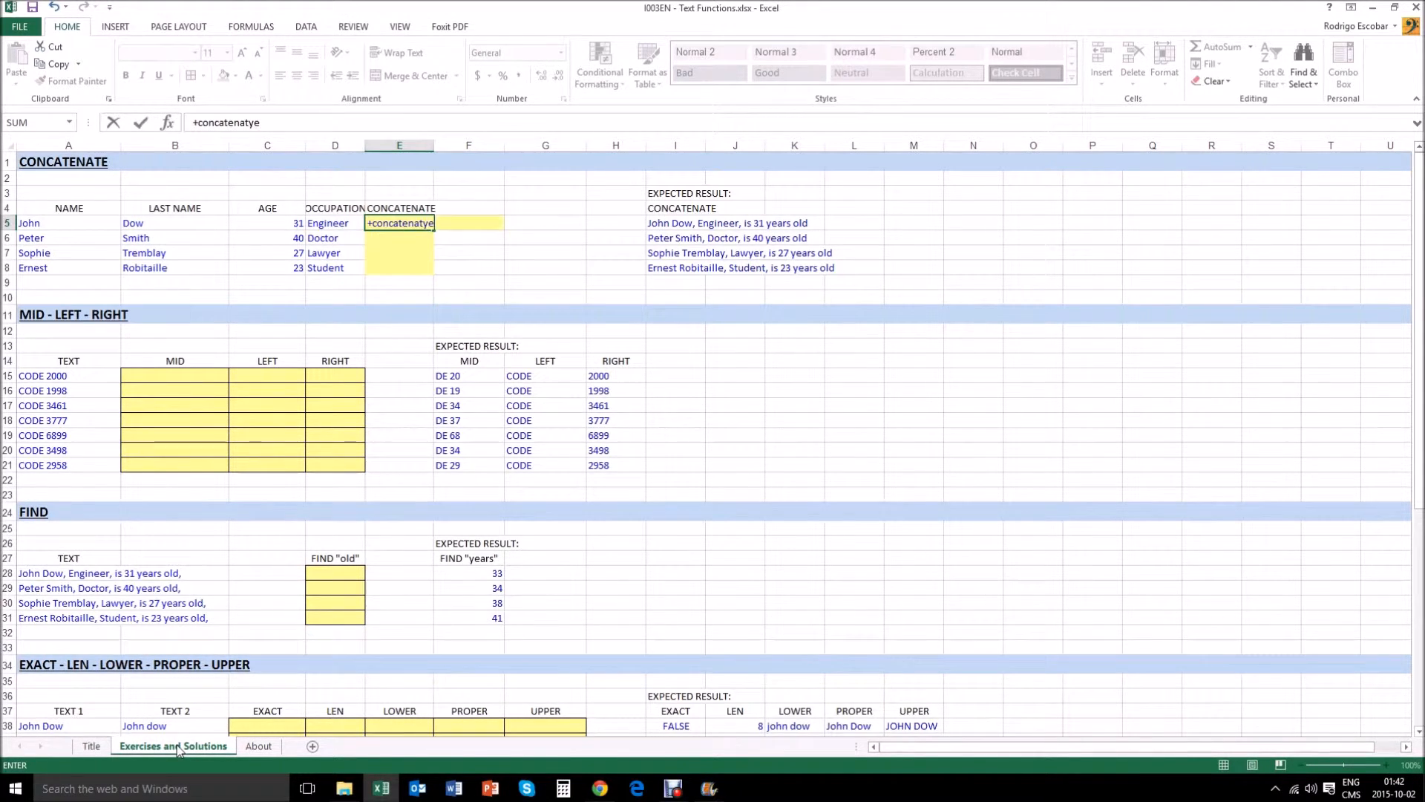
type("e(")
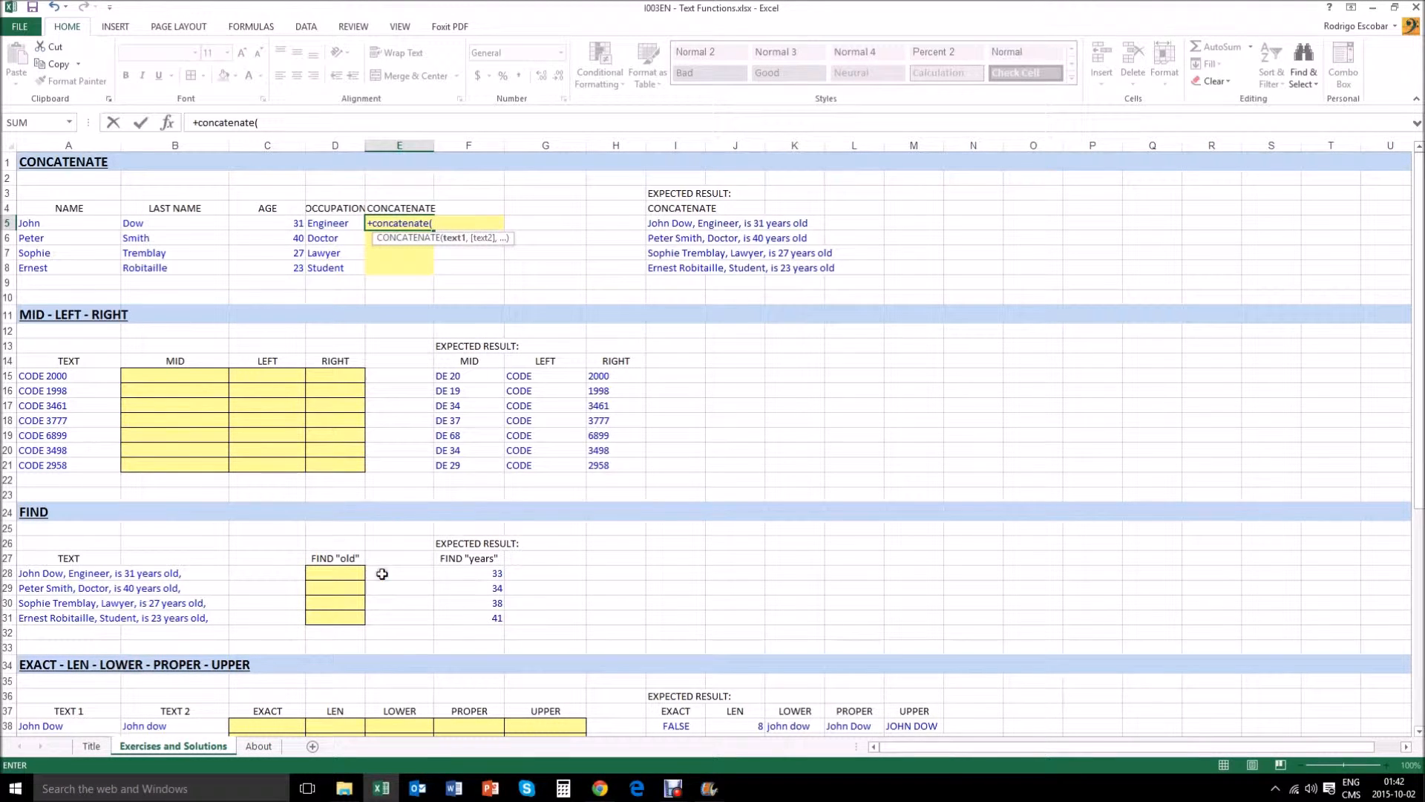
left_click(70, 223)
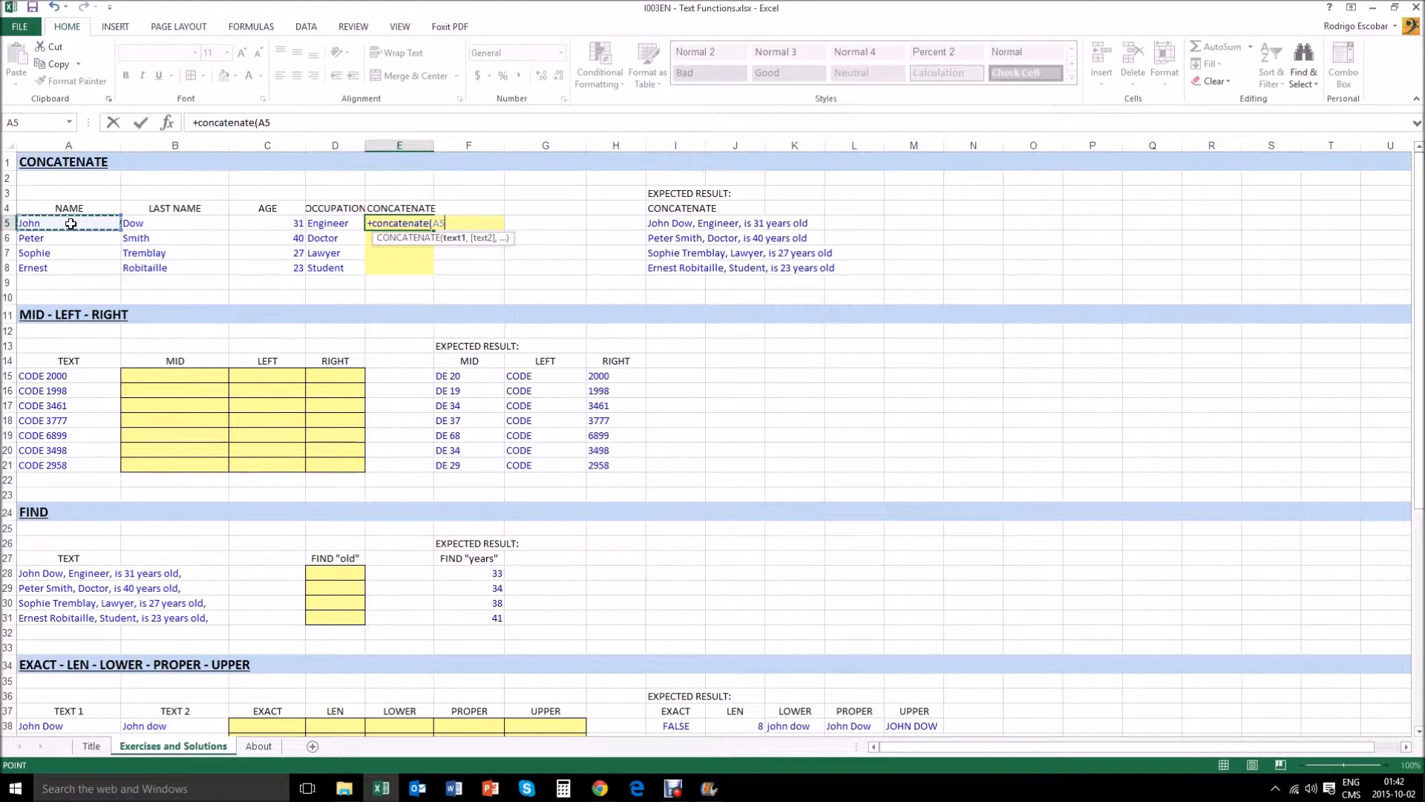
Add a single space " " and the last-name cell B5 as the following texts of the E5 formula.
type(",")
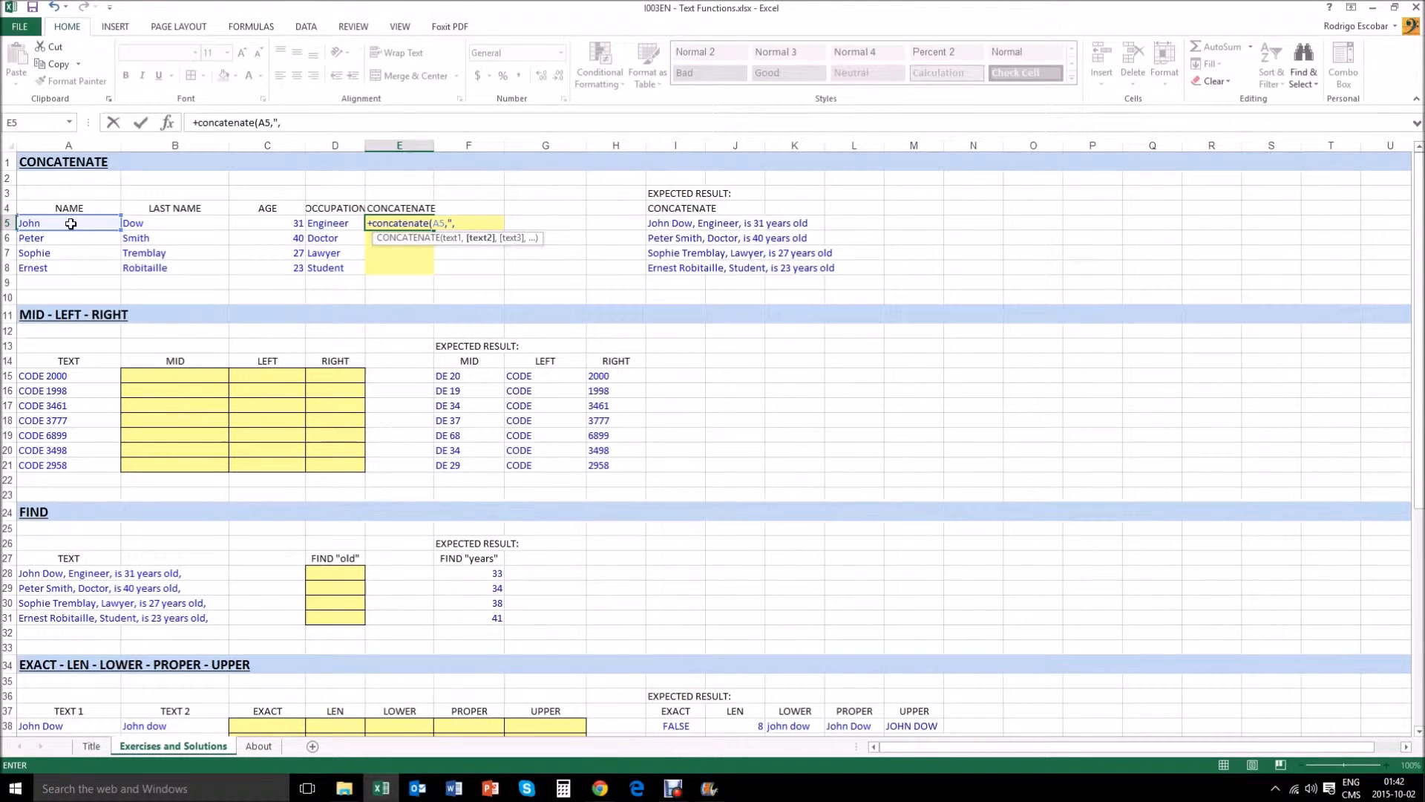
type("\",")
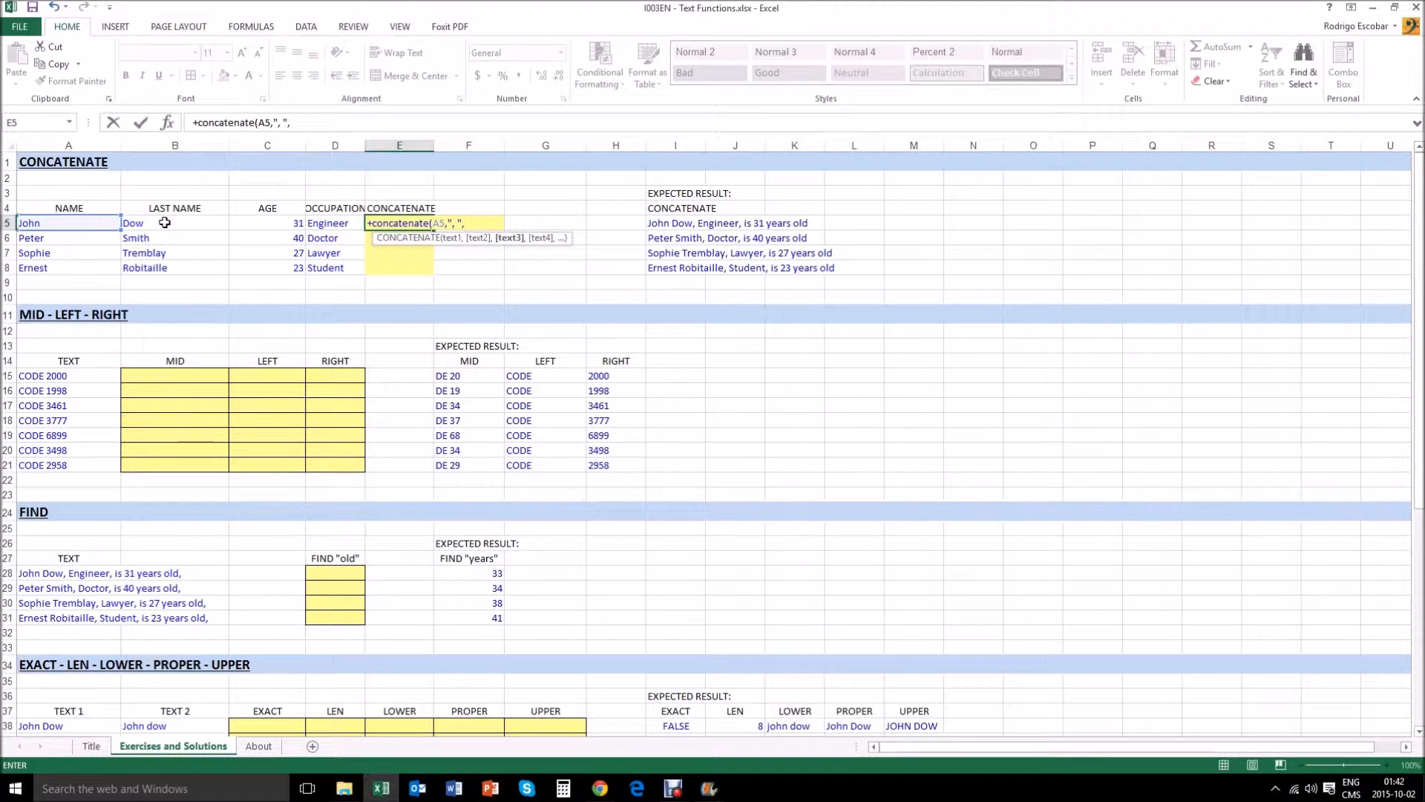
key("BackSpace")
key("BackSpace")
key("BackSpace")
key("BackSpace")
type("\"")
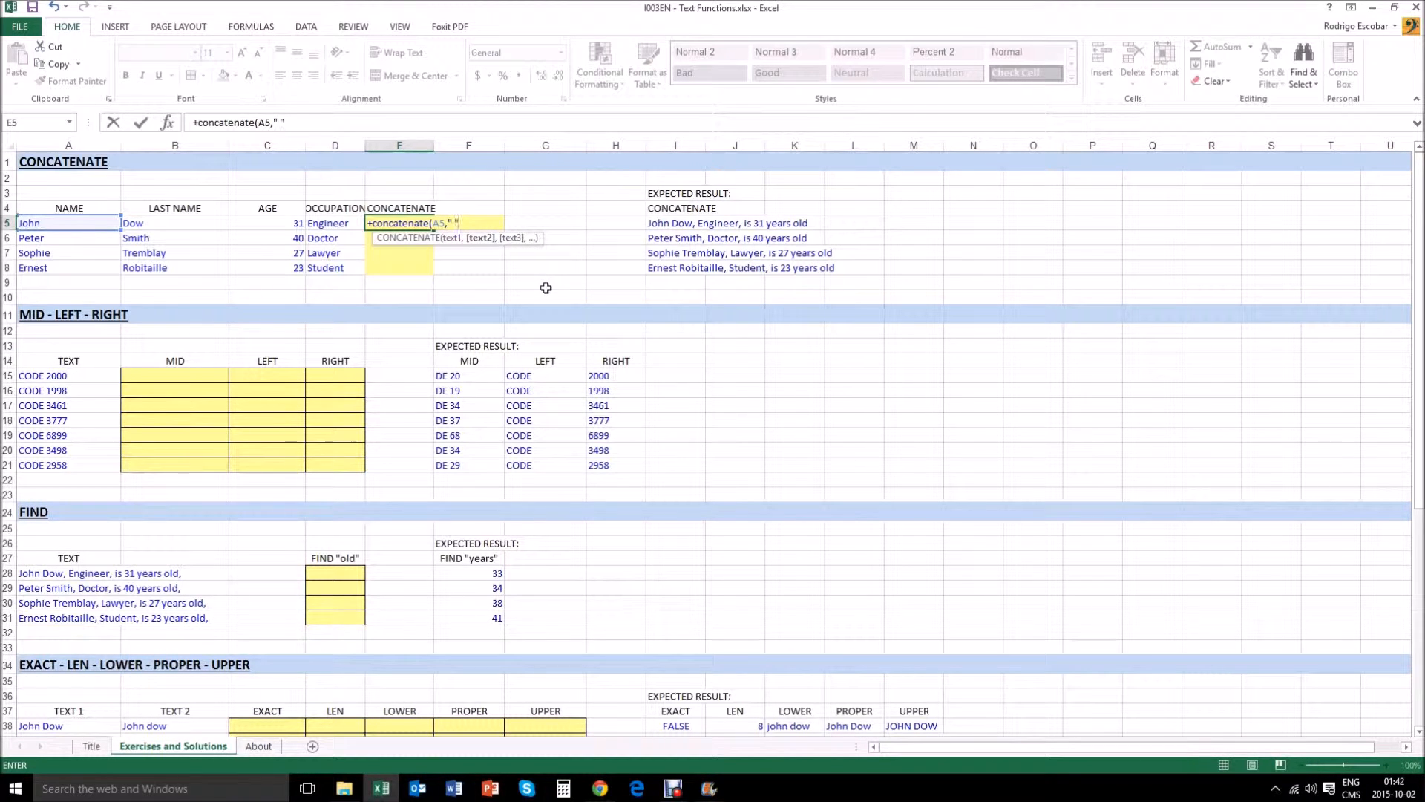
type(",")
left_click(189, 223)
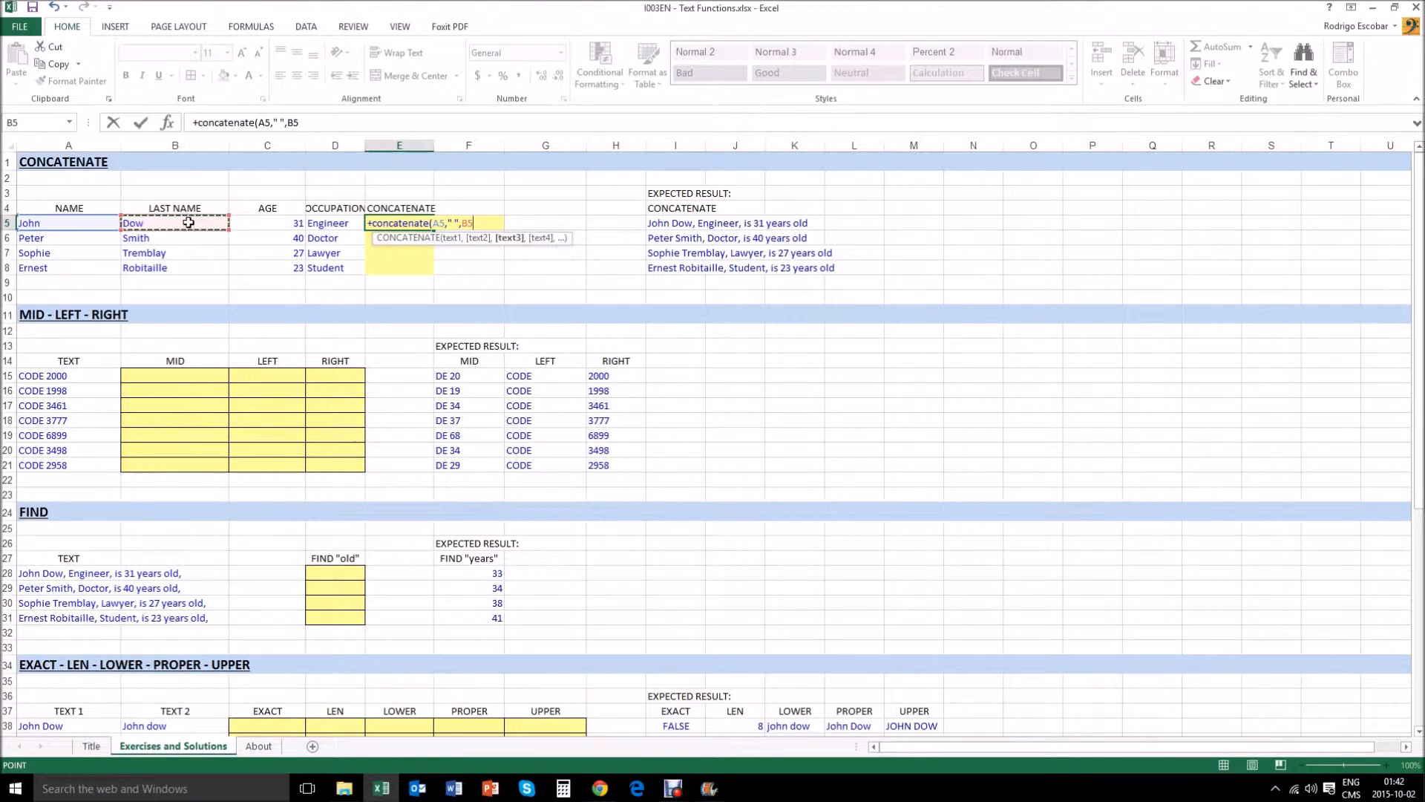
Append the separator ", " and the occupation cell D5 to the E5 formula.
type(",B5,\"")
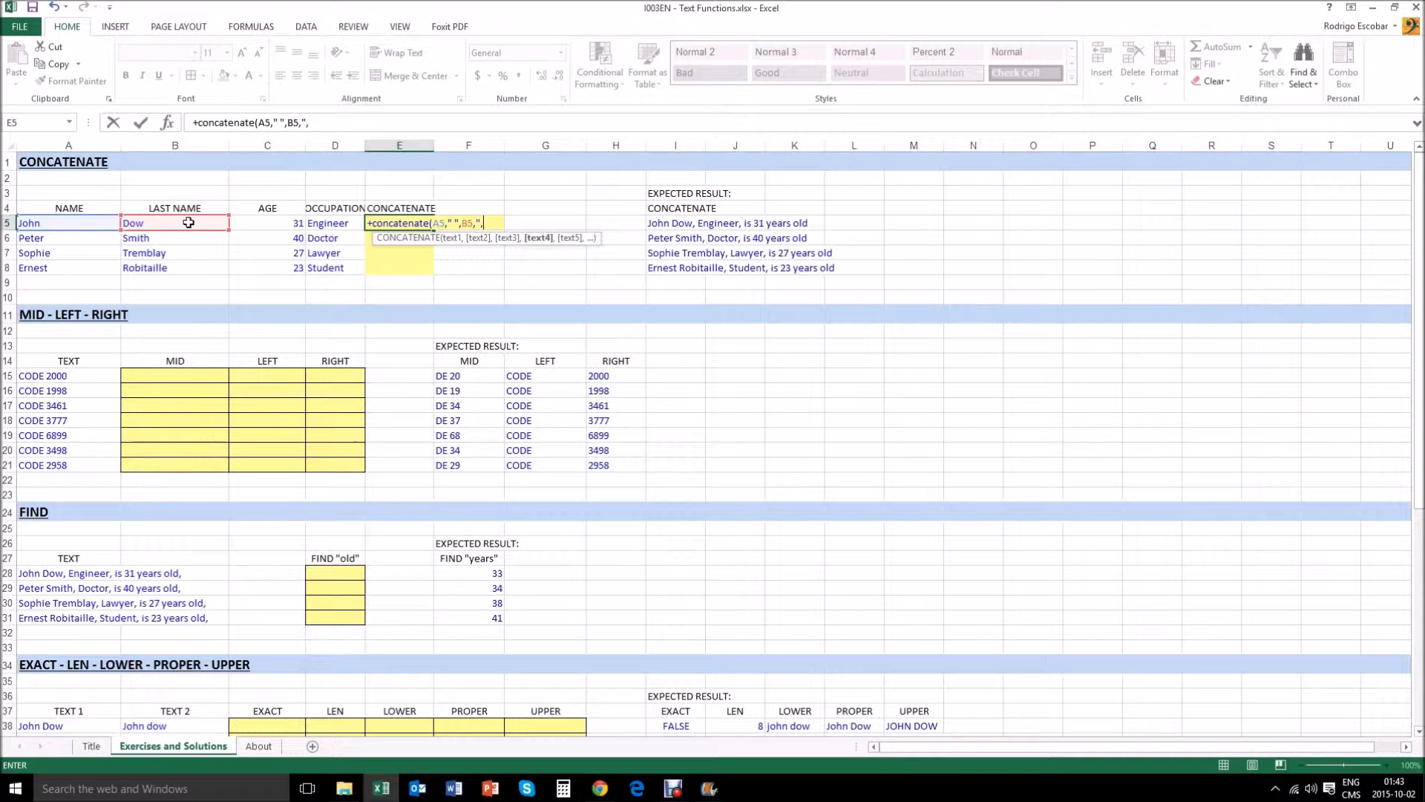
type(", \",")
left_click(329, 223)
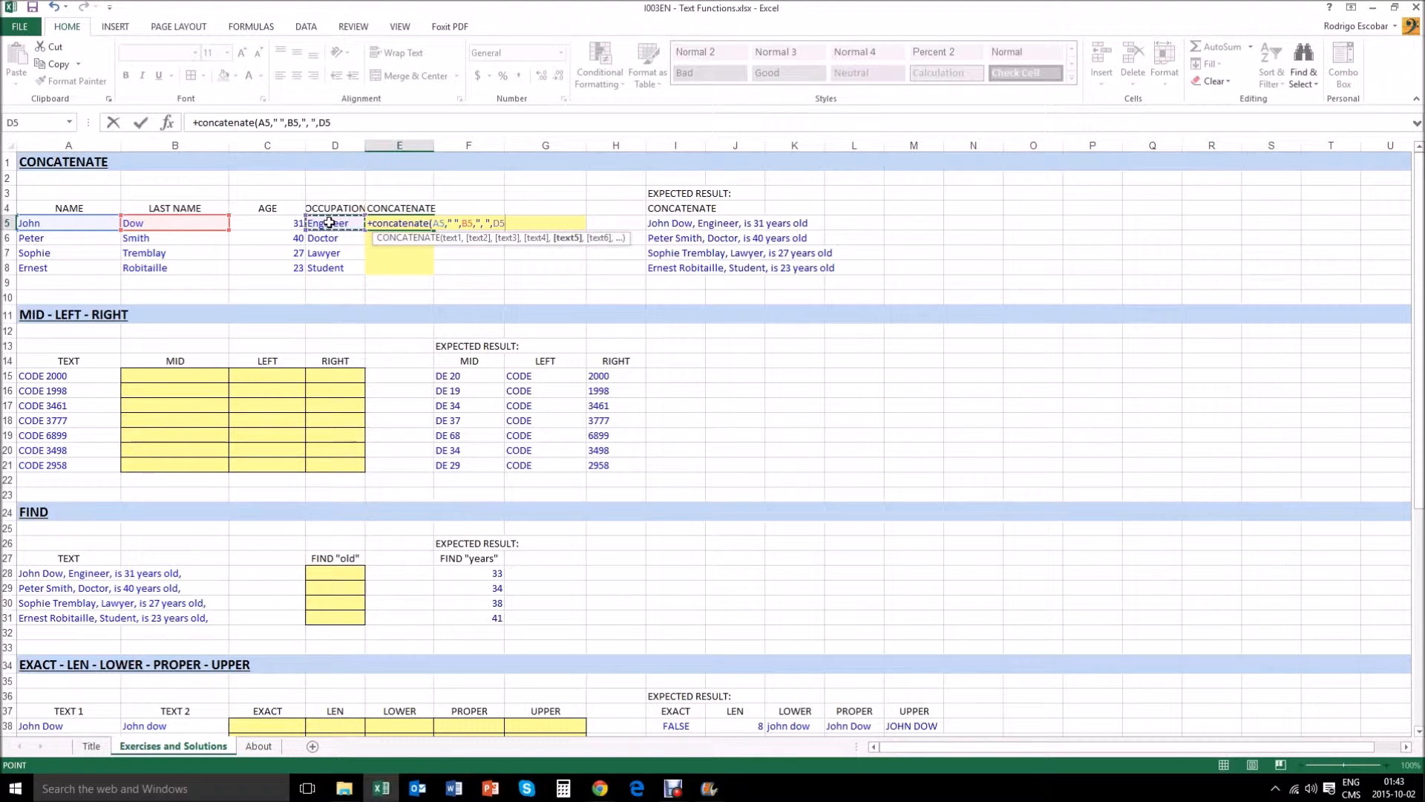
type(",")
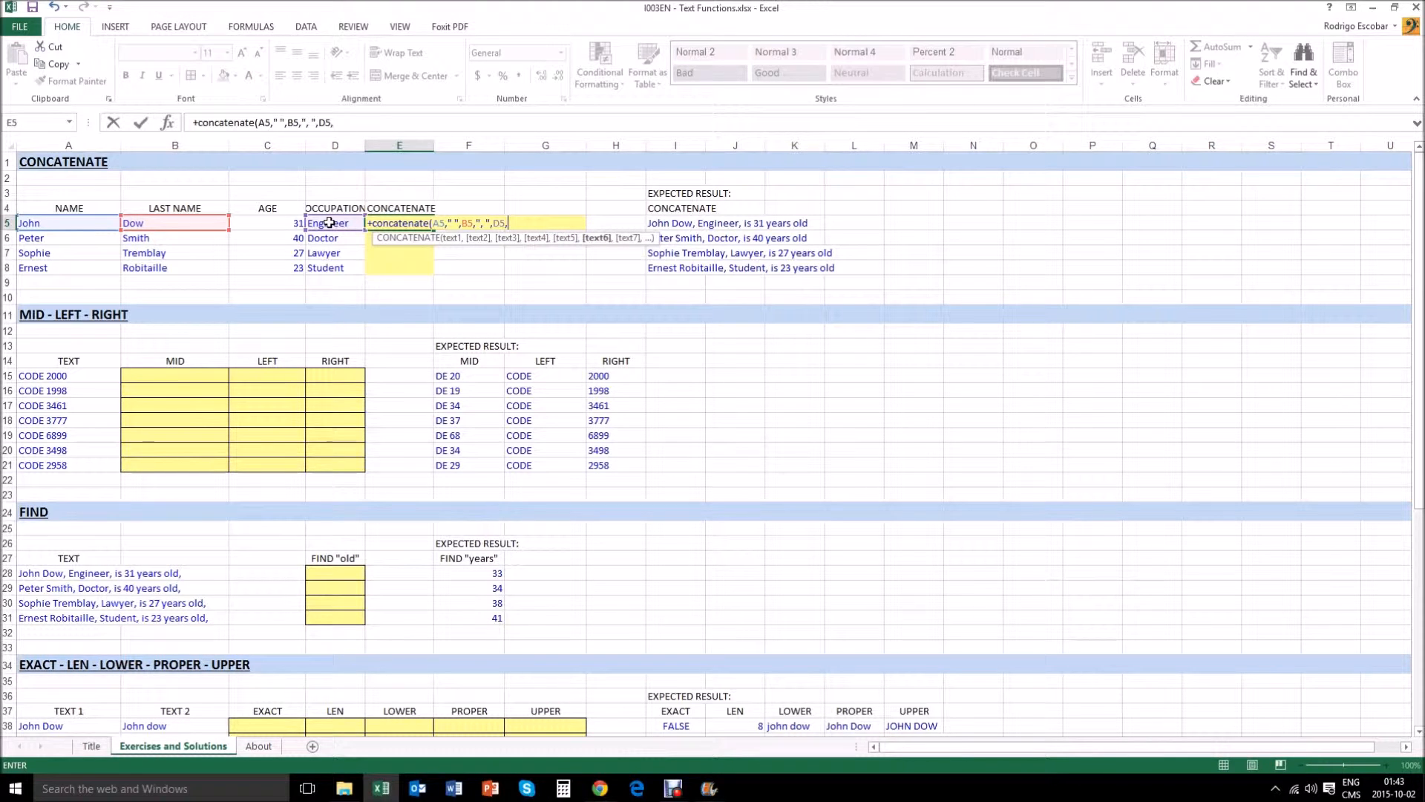
Complete the E5 formula with the text ", is", the age cell C5 and the text " years old".
type("\",")
type("is\",")
left_click(276, 224)
type(",")
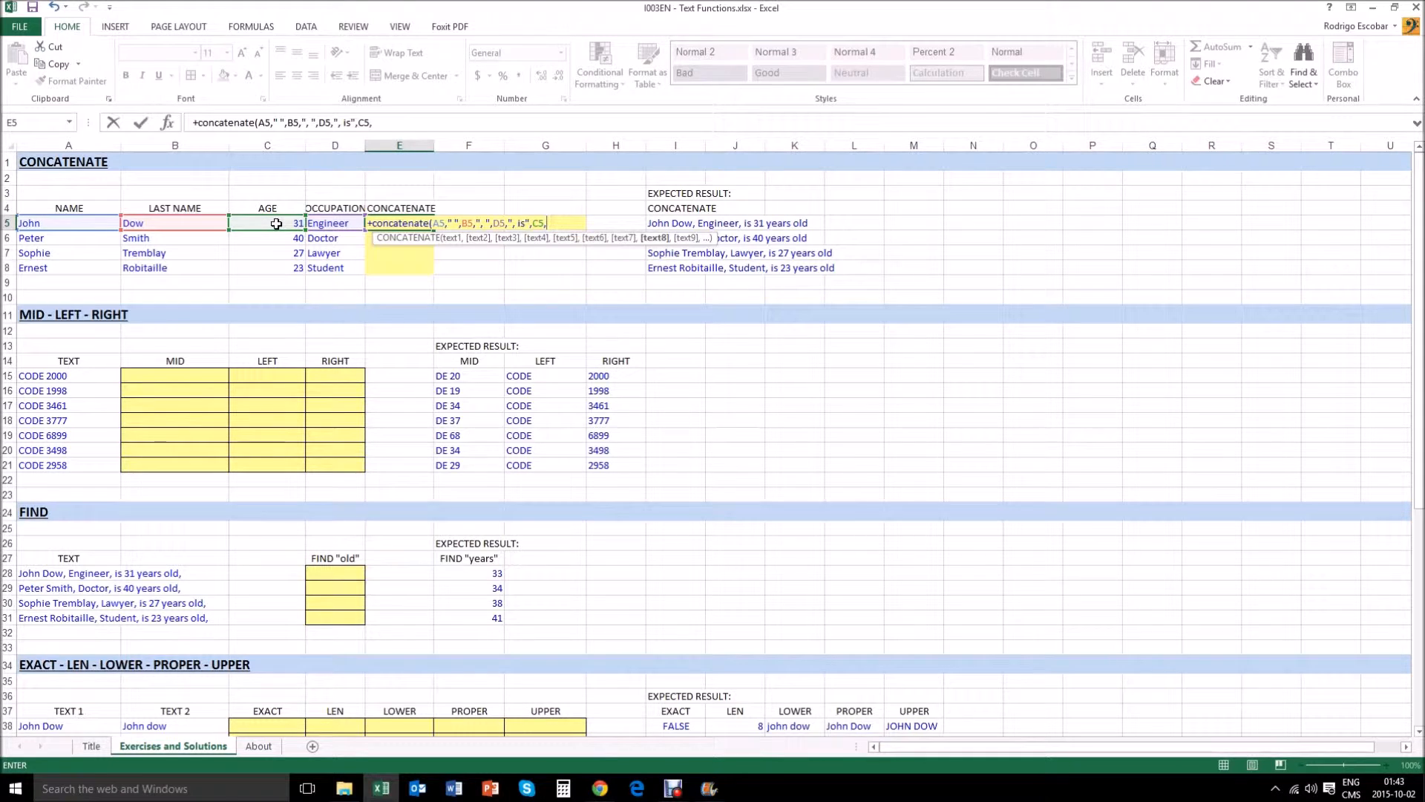
type("\" years old")
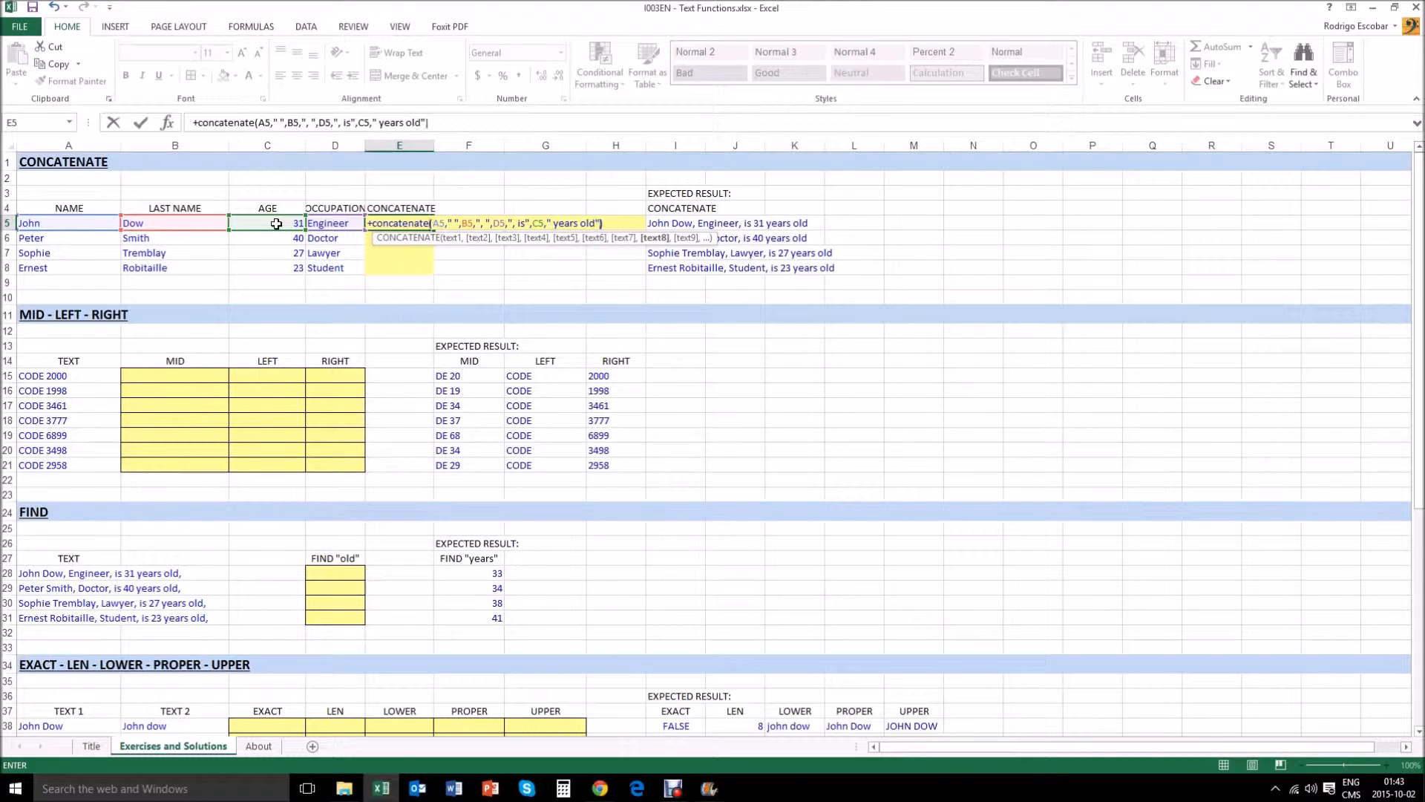
key("Return")
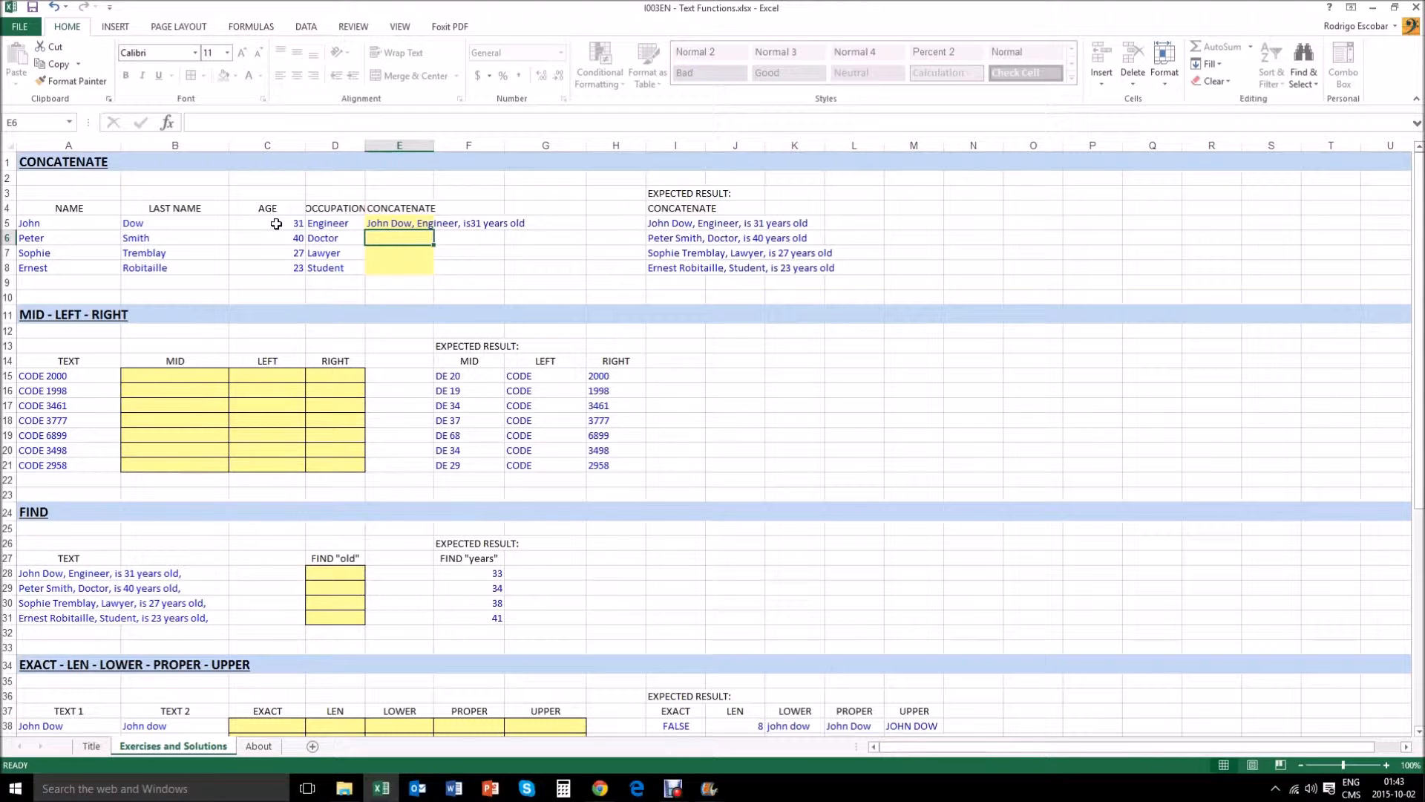
Edit the E5 formula so the text before the age reads ", is " with a trailing space.
key("Up")
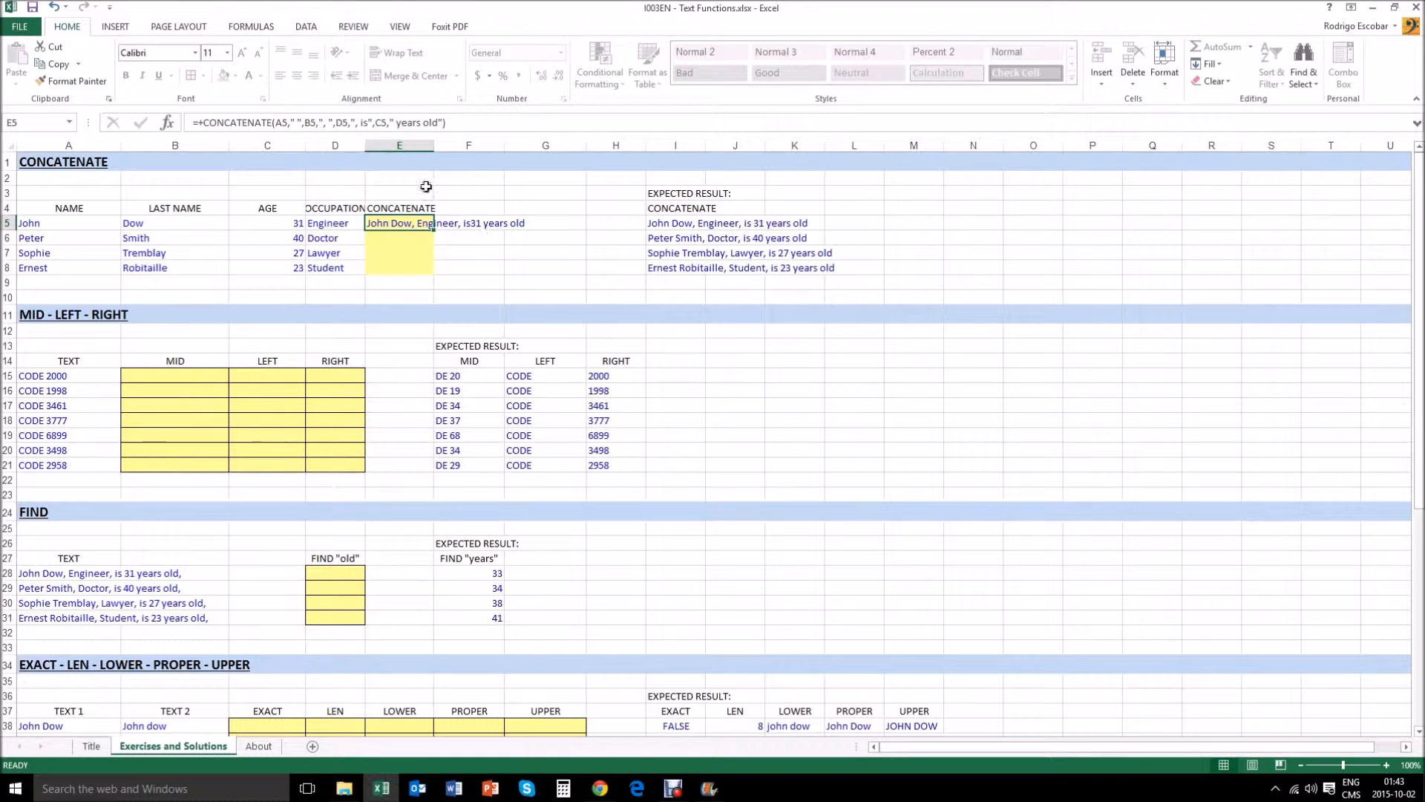
left_click(368, 124)
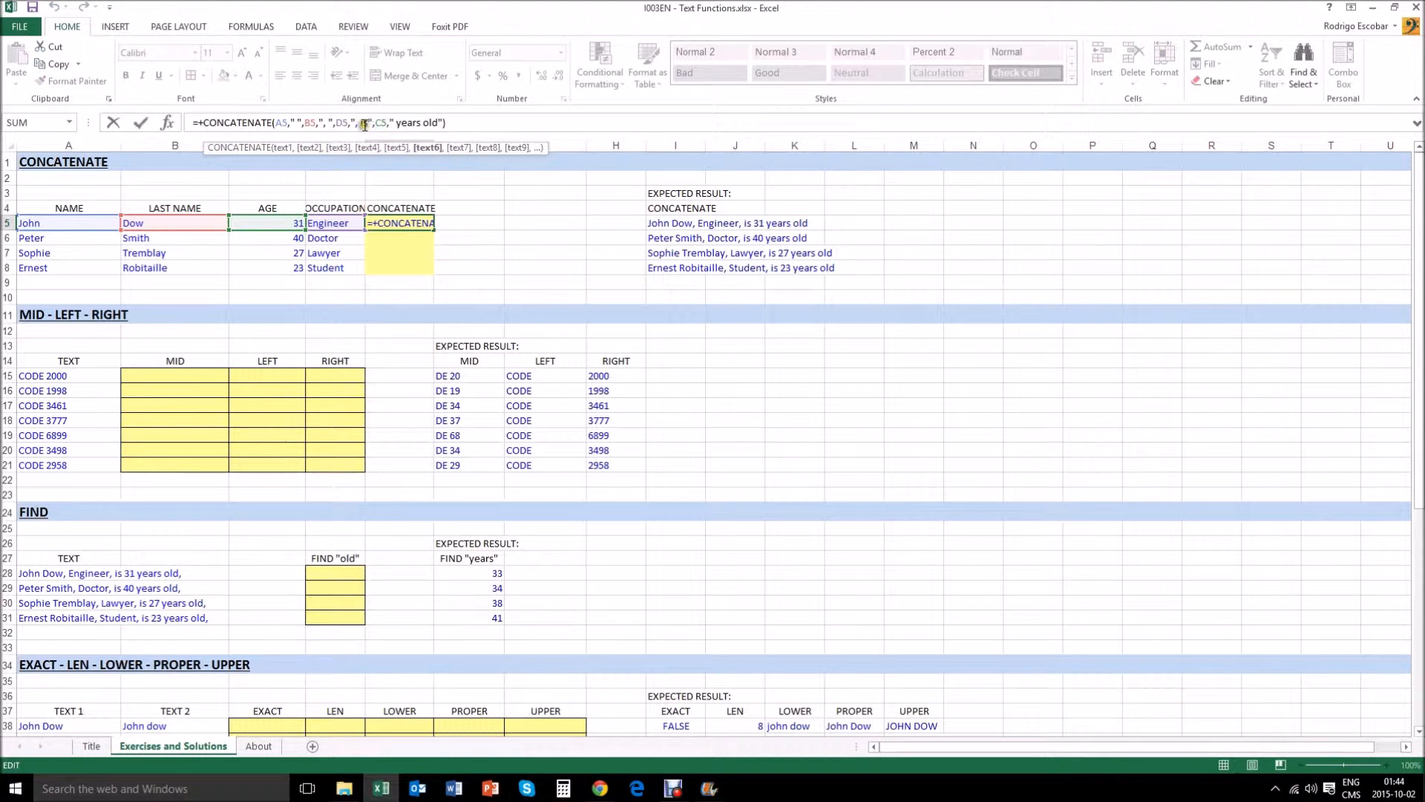
type("is")
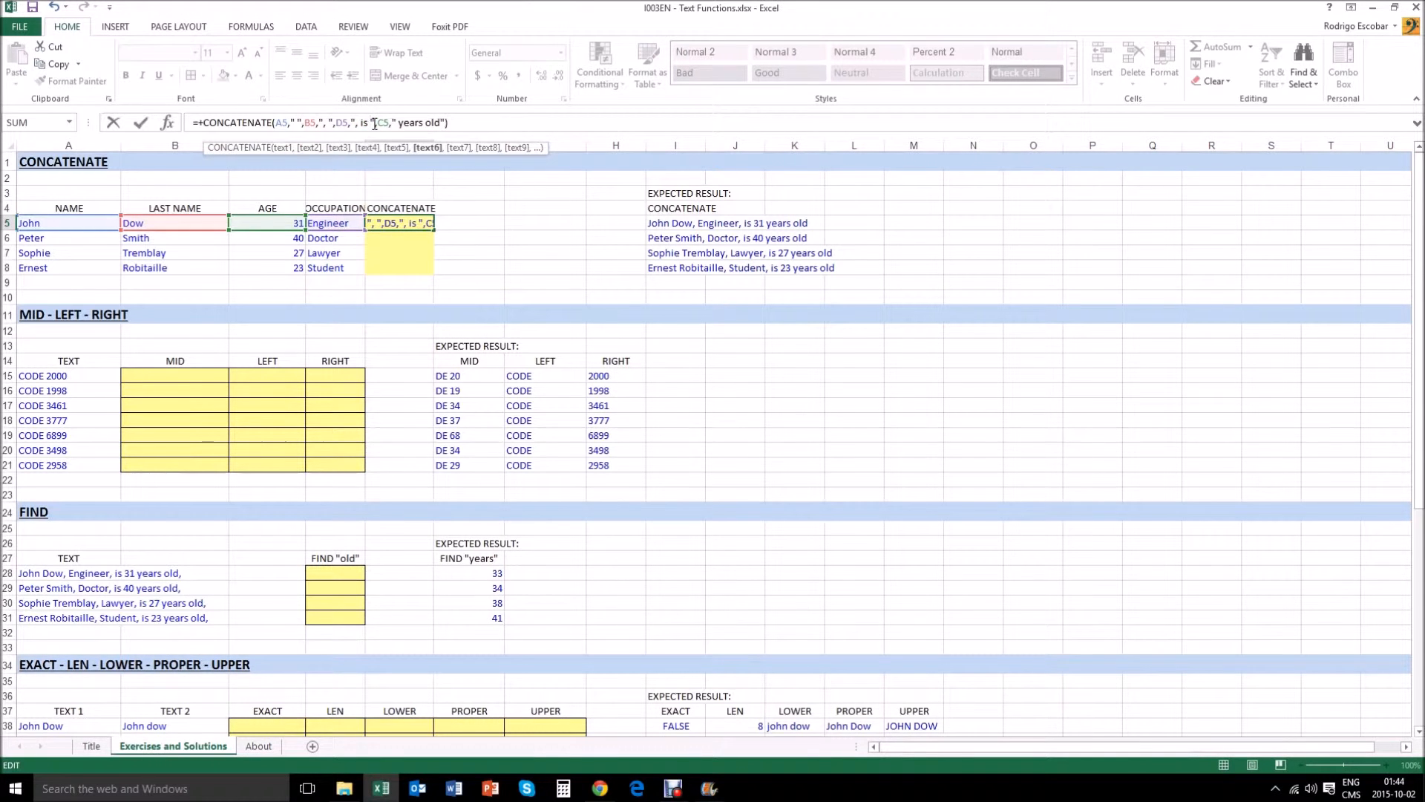
key("Return")
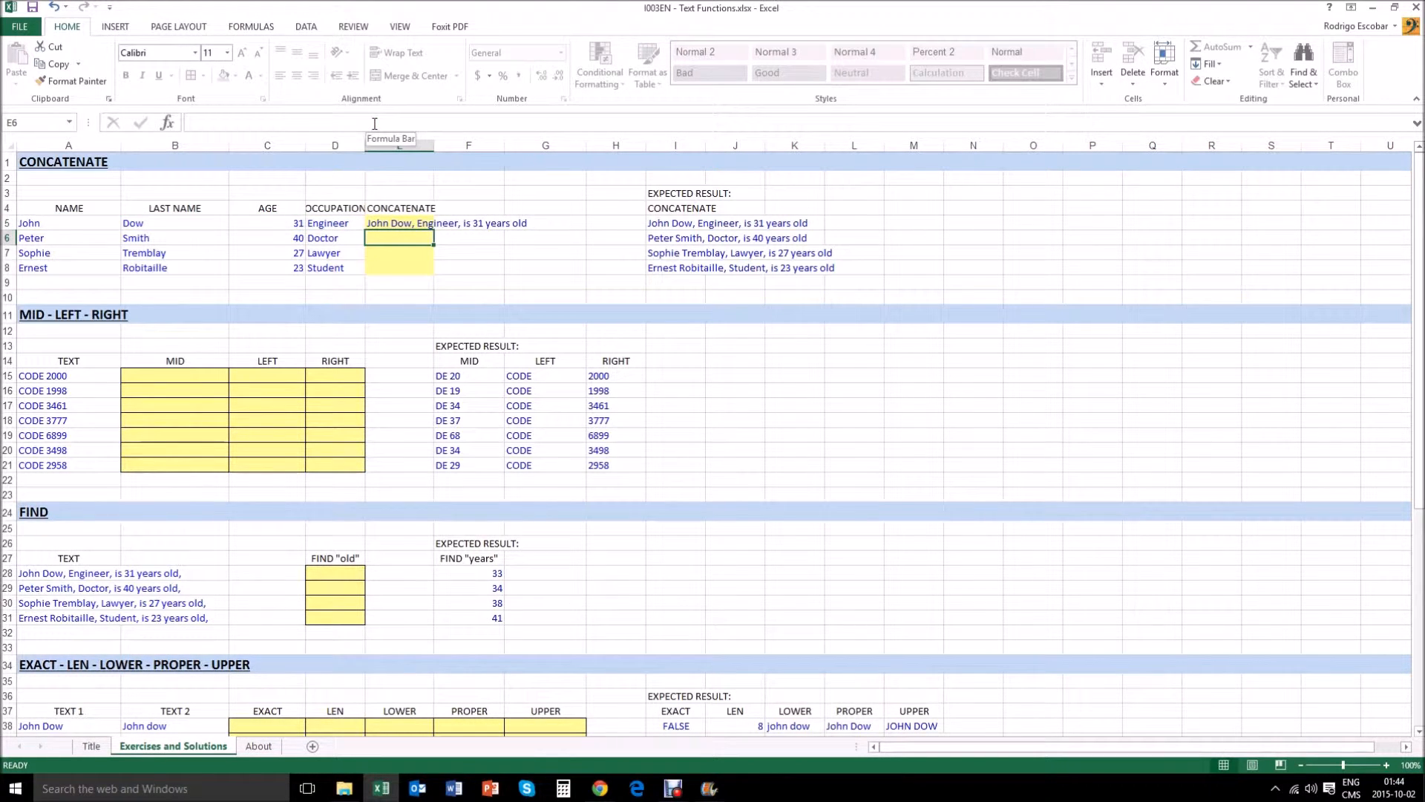
Copy the E5 formula to E6:E8 and check the combined texts.
key("Up")
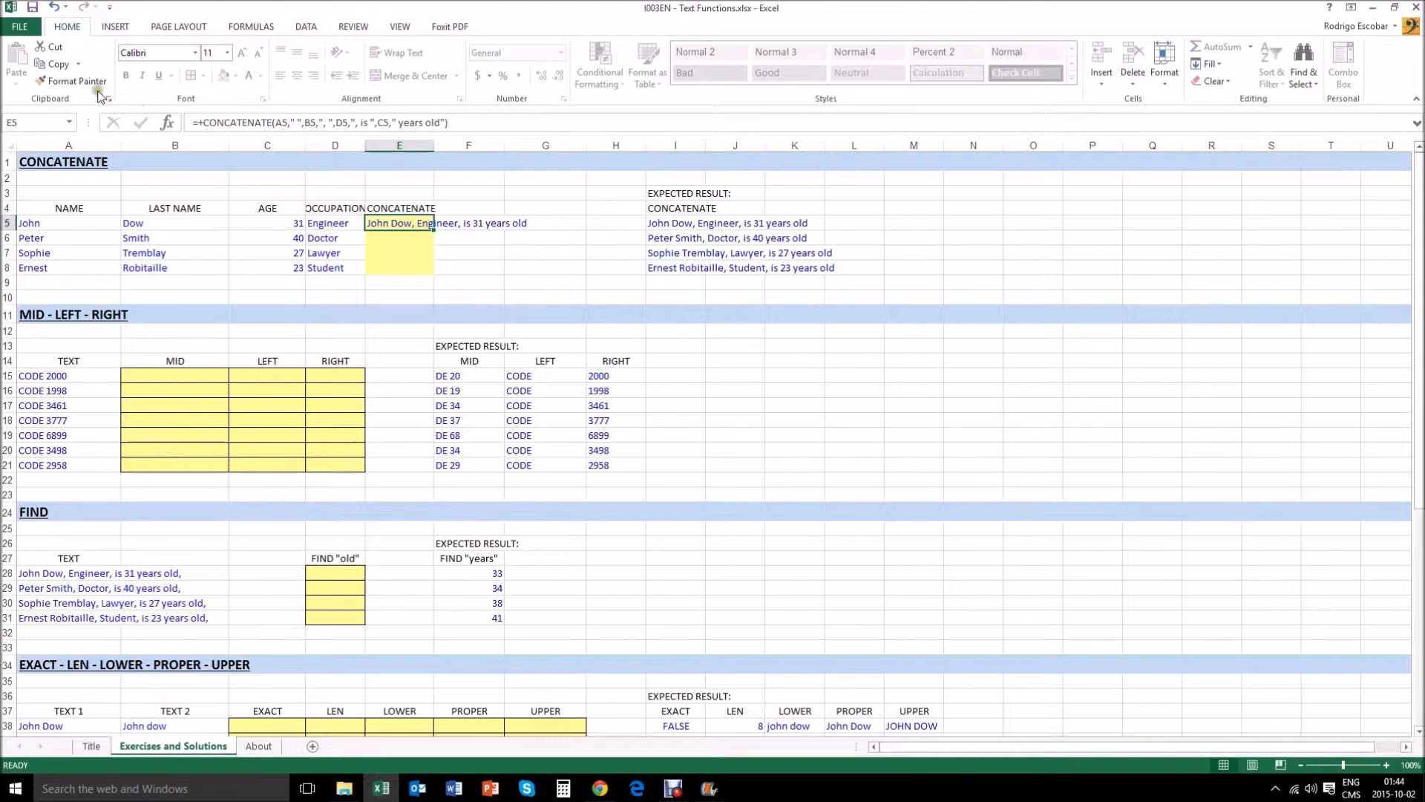
left_click(55, 64)
left_click_drag(394, 239, 397, 267)
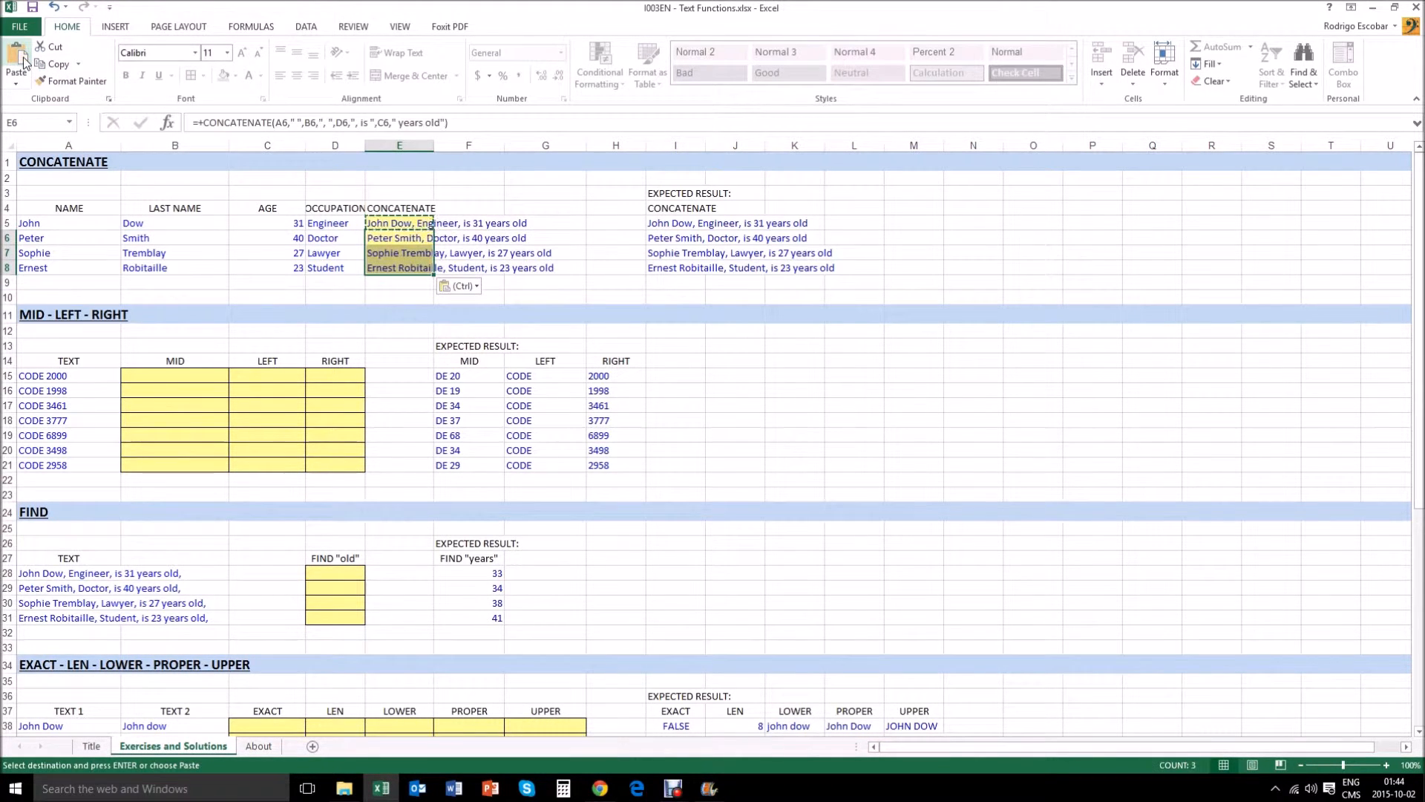
key("Escape")
key("Up")
key("Down")
key("Down")
key("Down")
key("Down")
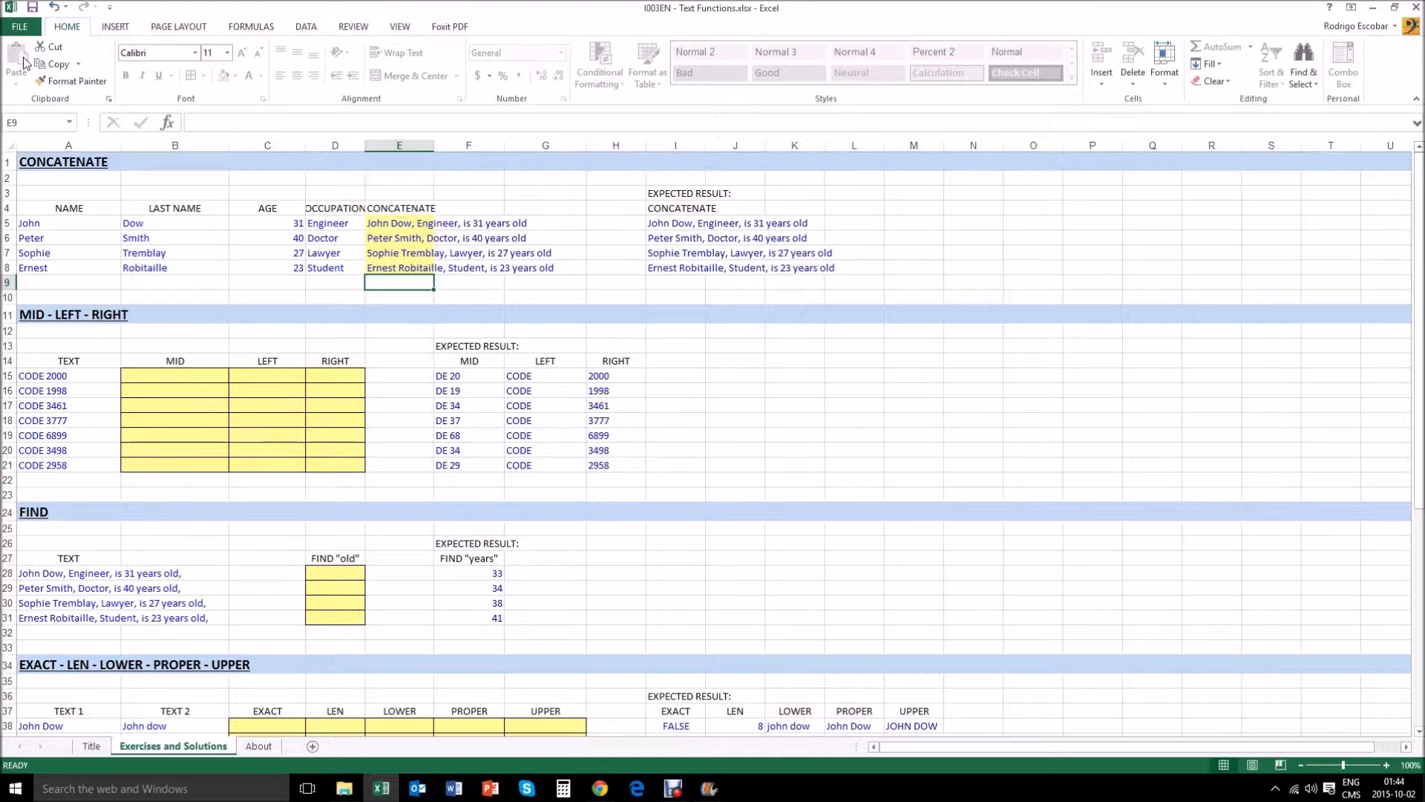
Examine the MID - LEFT - RIGHT exercise, comparing its blank answer columns with the expected results in row 15.
key("Down")
key("Down")
key("Down")
key("Down")
key("Down")
key("Down")
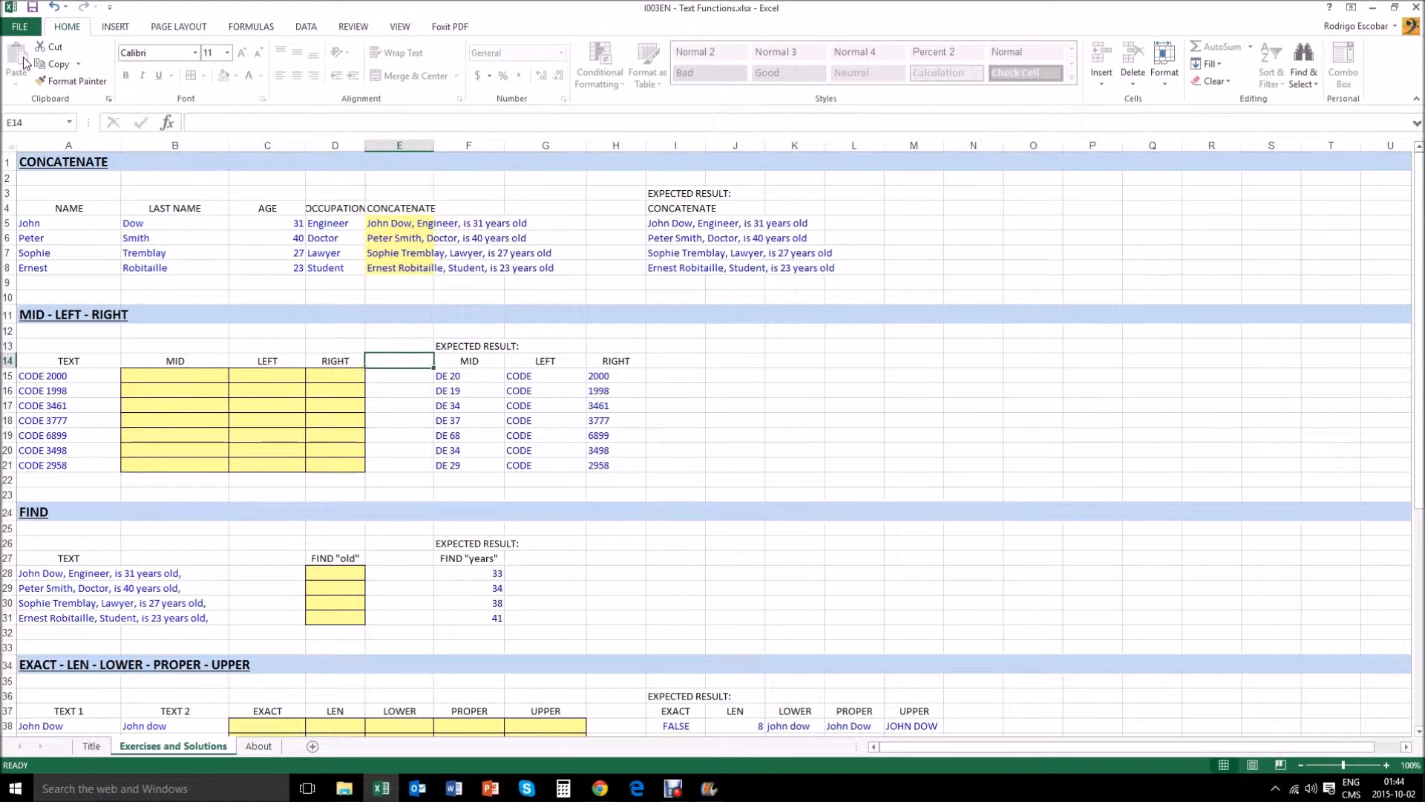
key("Left")
key("Left")
key("Left")
key("Left")
key("Right")
key("Right")
key("Right")
key("Right")
key("Right")
key("Right")
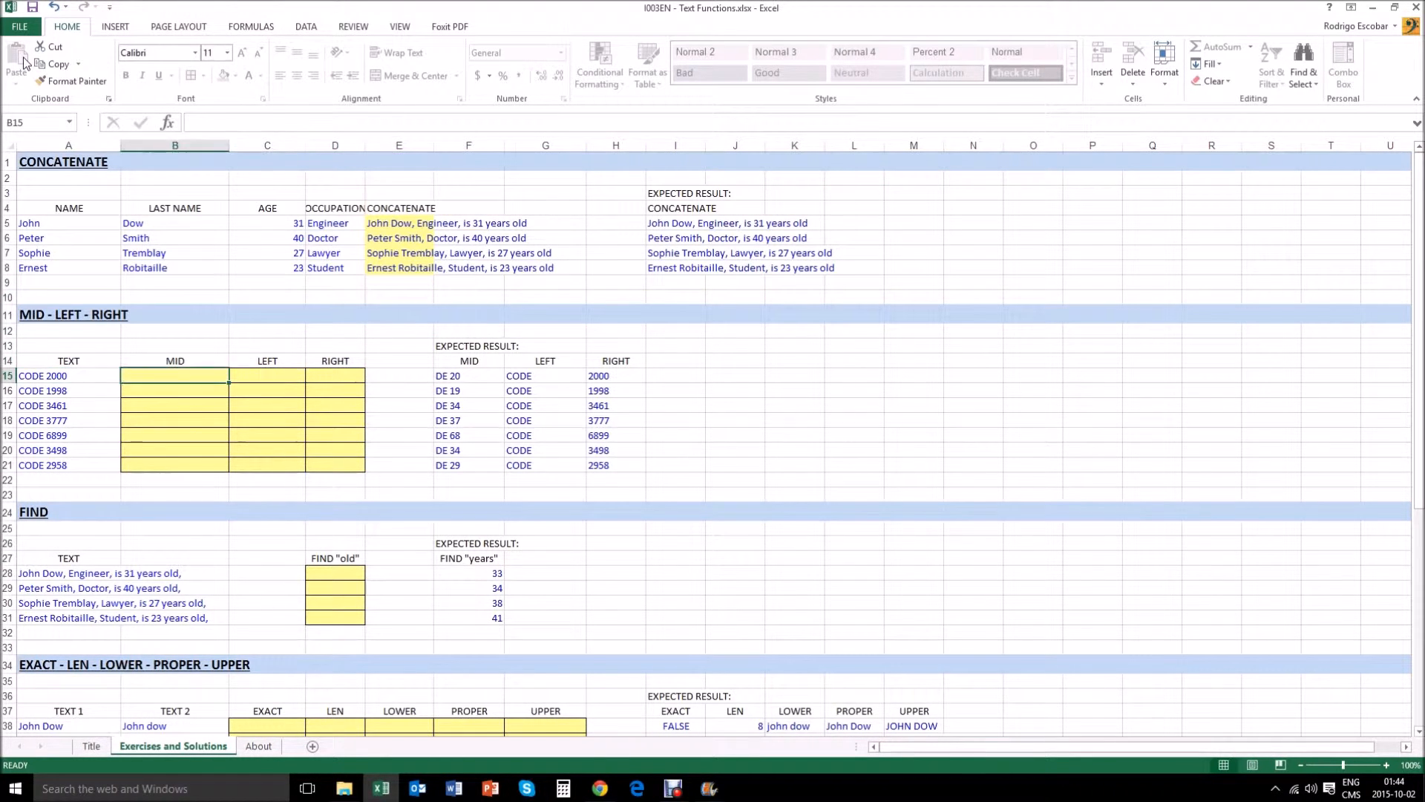
key("Right")
key("Right")
key("Left")
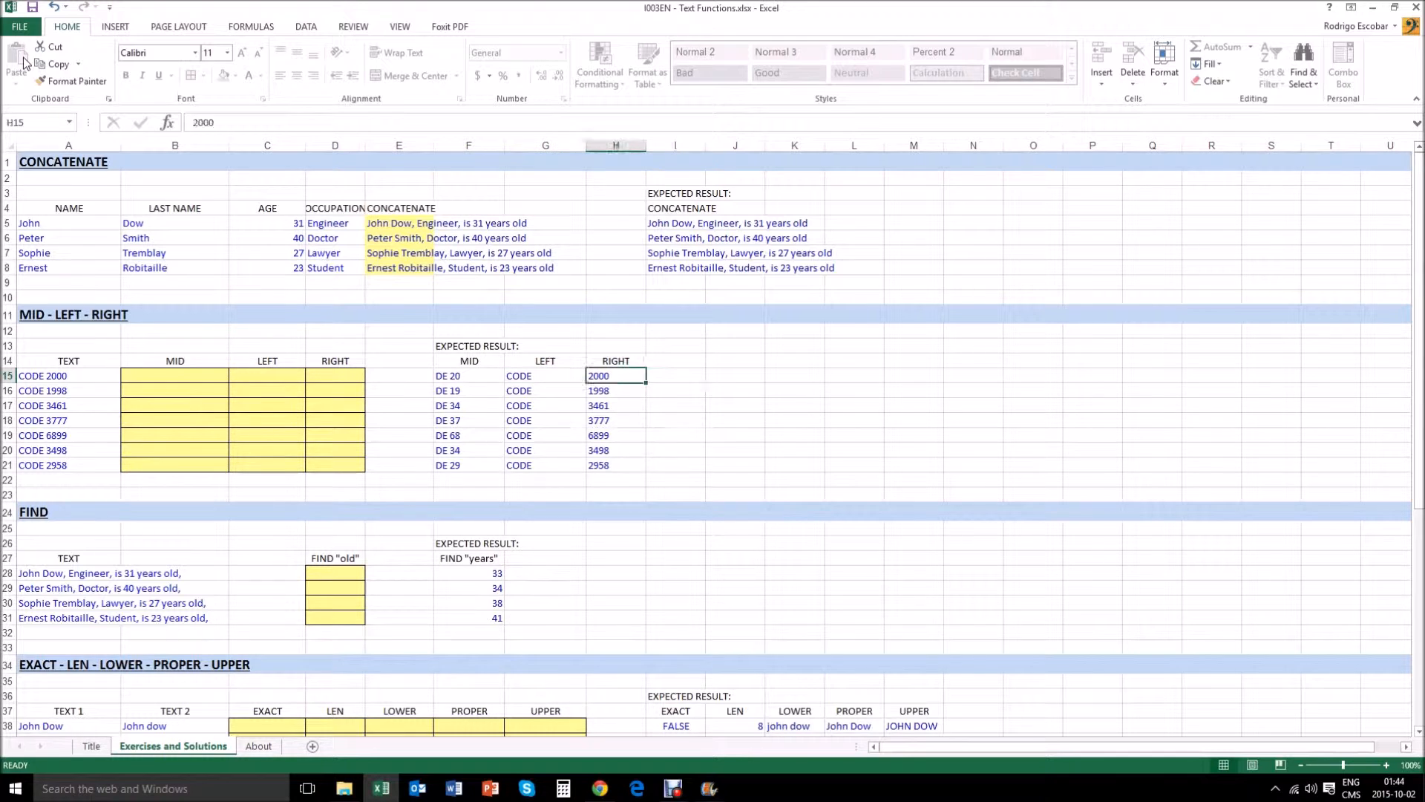
Examine the source codes in A15:A21 of the MID - LEFT - RIGHT exercise.
key("Left")
key("Left")
key("Left")
key("Left")
key("Left")
key("Left")
key("Left")
key("Up")
key("Down")
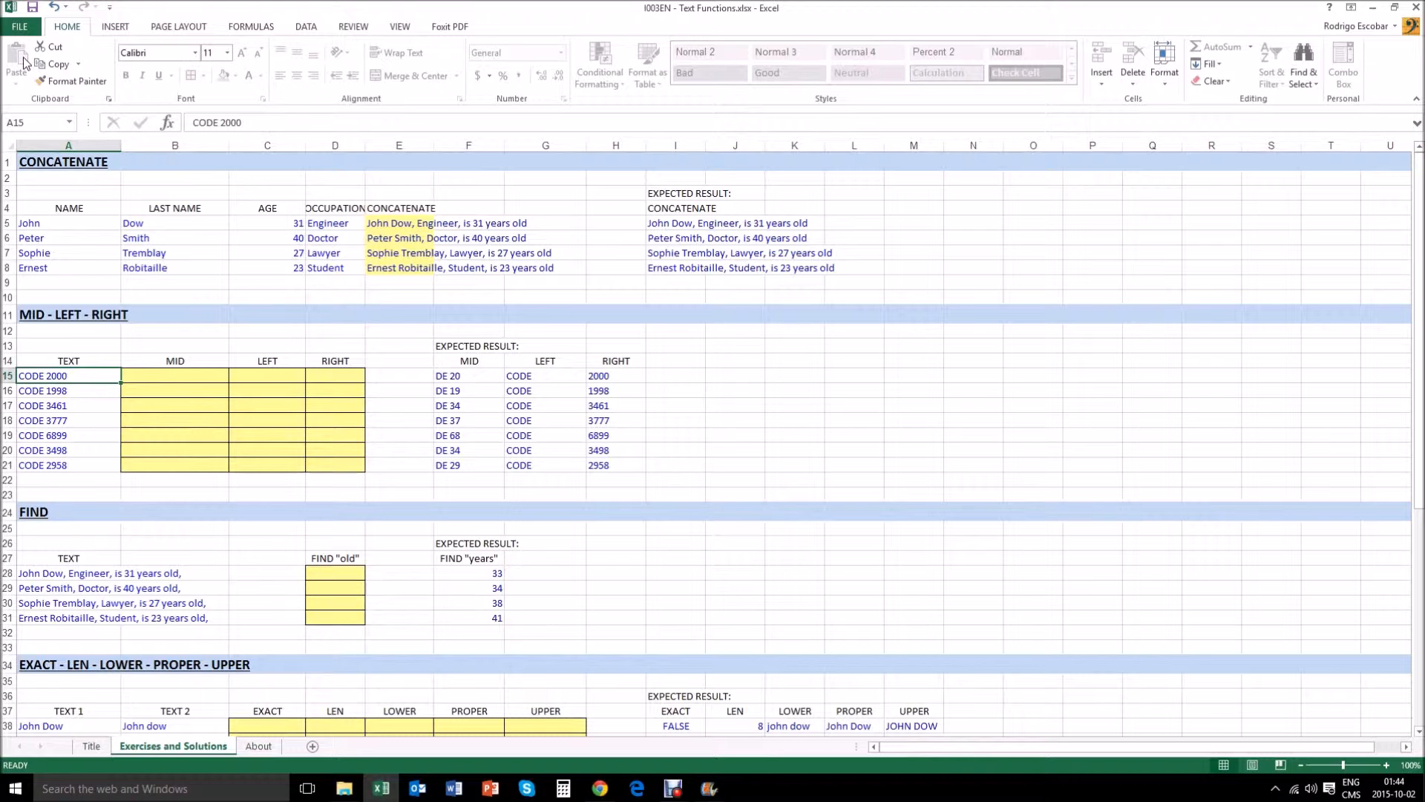
key("Down")
key("Down")
key("Down")
key("Down")
key("Down")
key("Down")
key("Down")
key("Up")
key("Up")
key("Up")
key("Up")
key("Up")
key("Up")
key("Up")
key("Up")
key("Up")
key("Down")
key("Down")
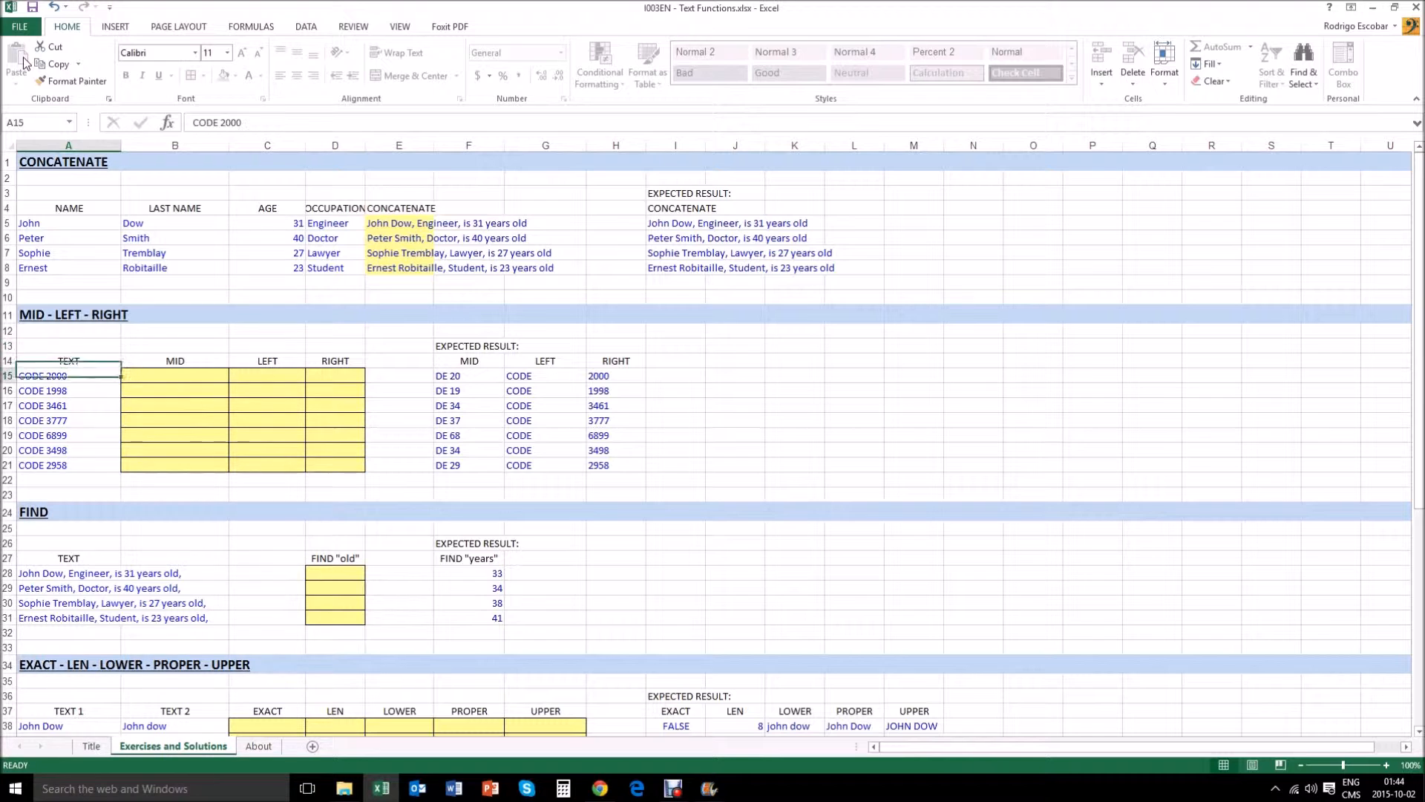
Compare the expected MID results in F15:F21 with the source codes in A15:A21.
key("Right")
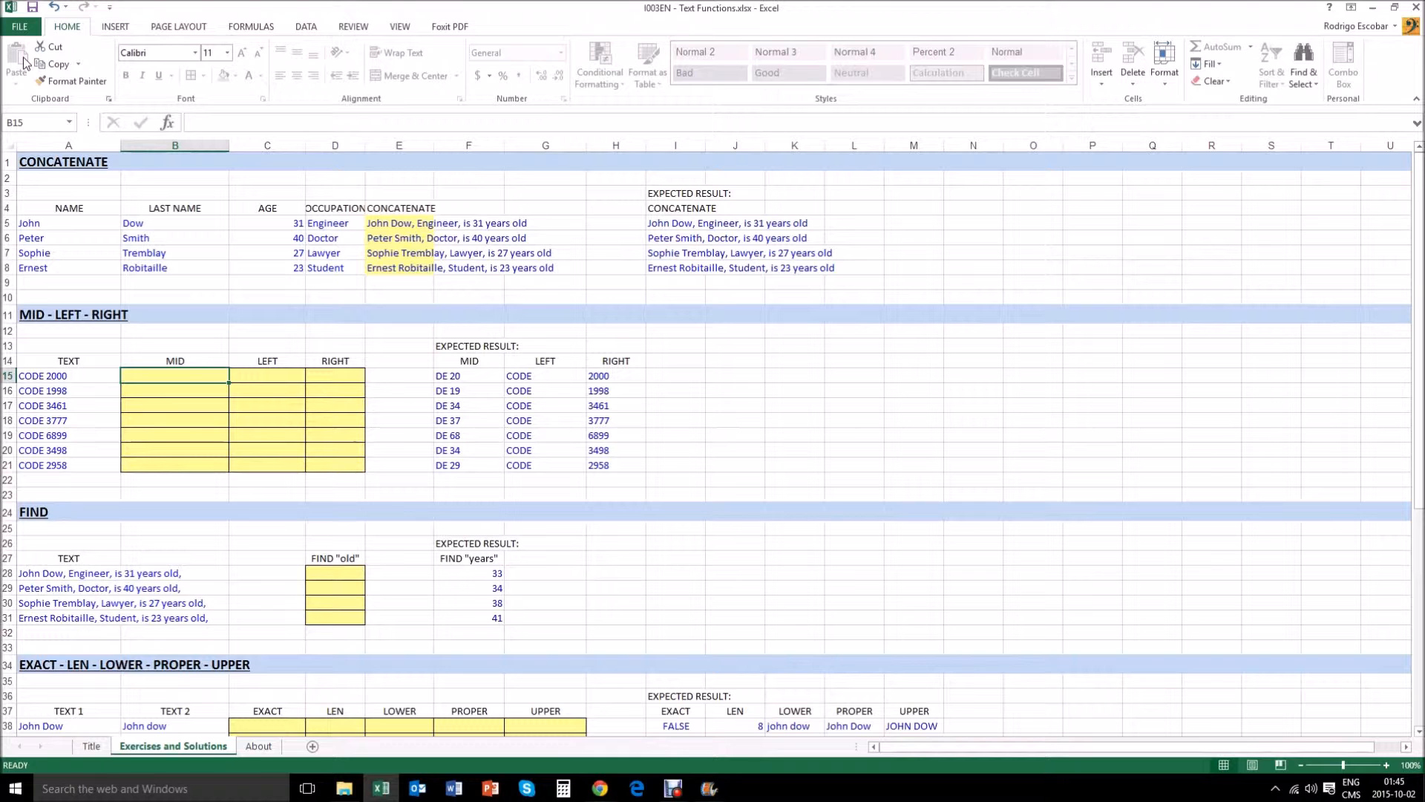
key("Right")
key("Right")
key("Right")
key("Right")
key("Down")
key("Down")
key("Down")
key("Down")
key("Down")
key("Down")
key("Left")
key("Left")
key("Left")
key("Left")
key("Left")
key("Up")
key("Up")
key("Up")
key("Up")
key("Up")
key("Up")
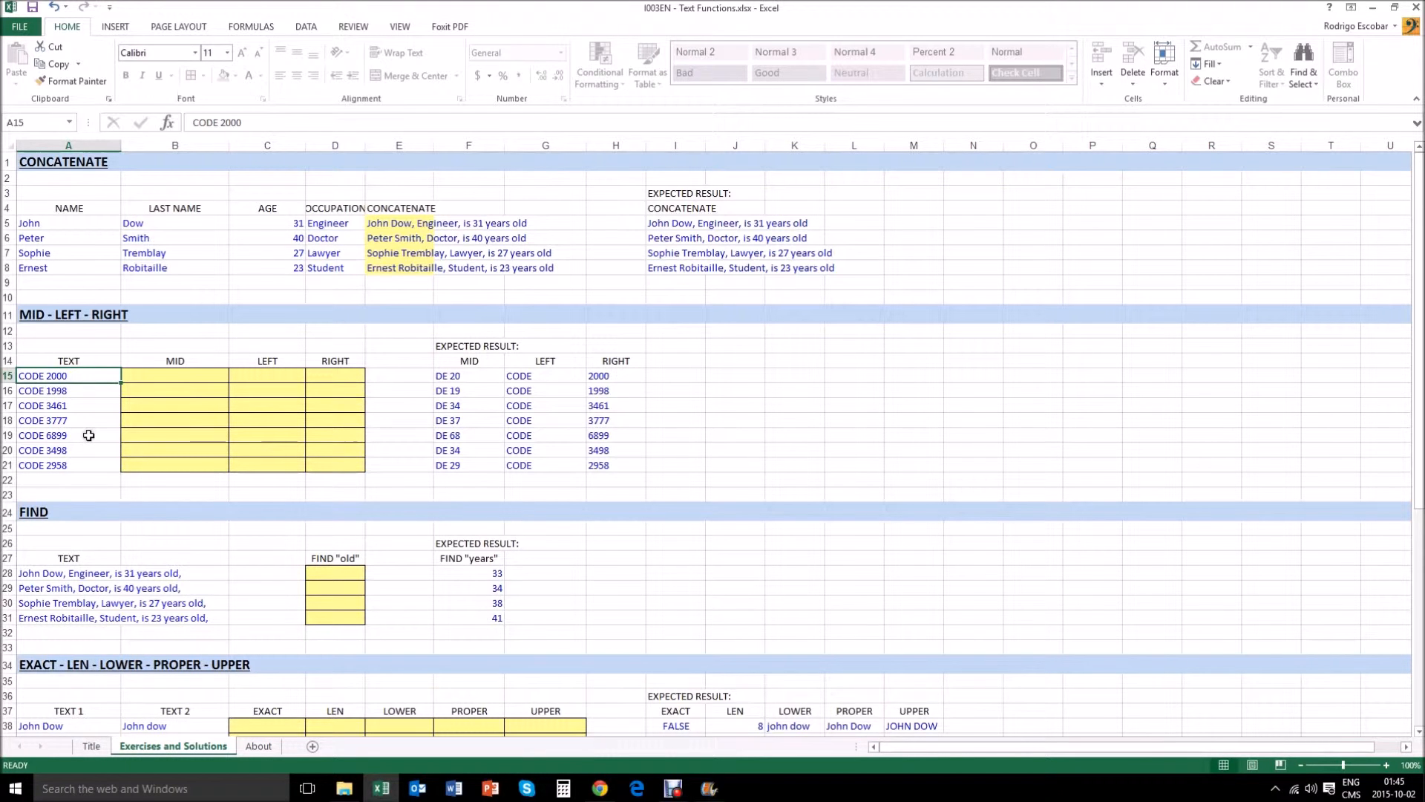
Enter a MID formula in B15 that extracts 5 characters from A15, starting at character 3.
key("Right")
type("+")
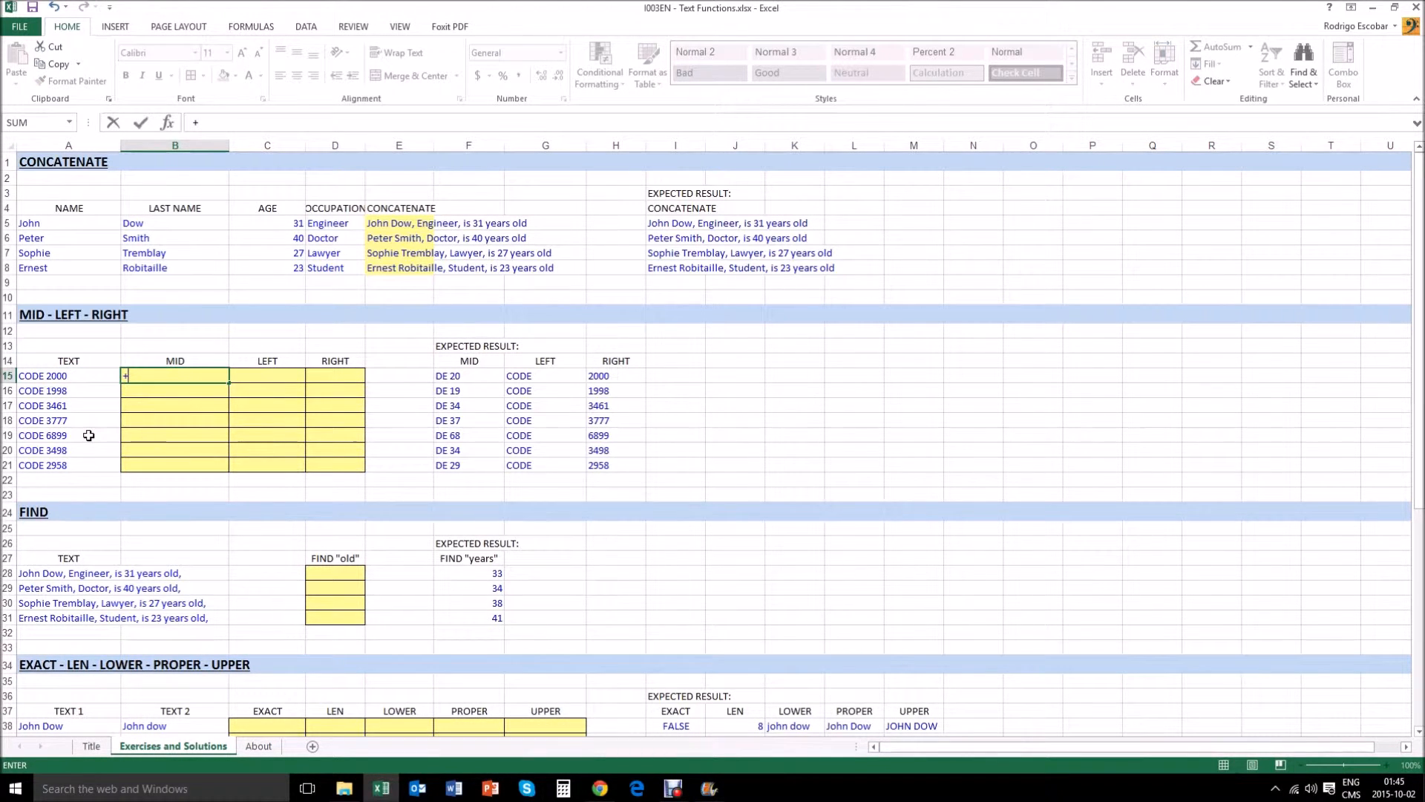
type("MID(")
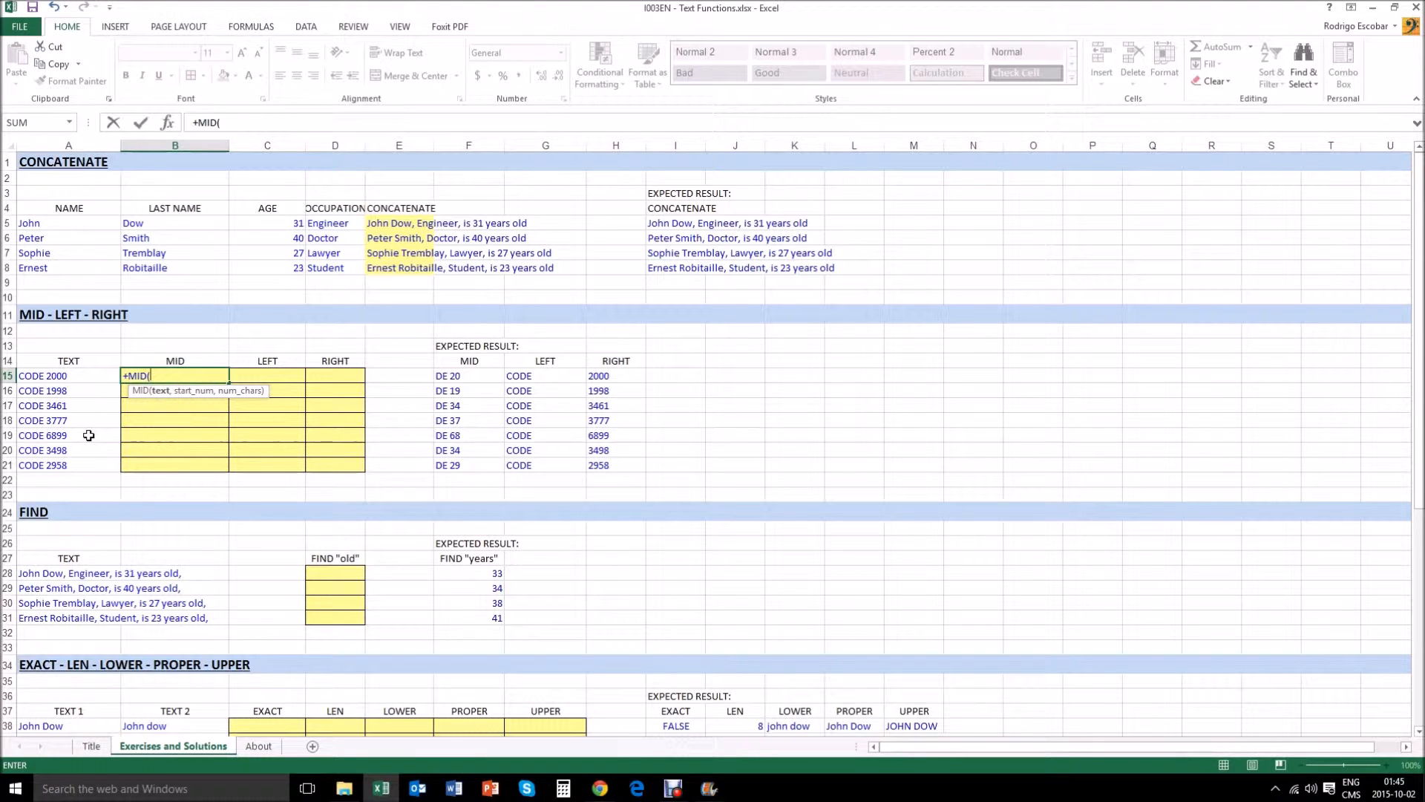
left_click(75, 378)
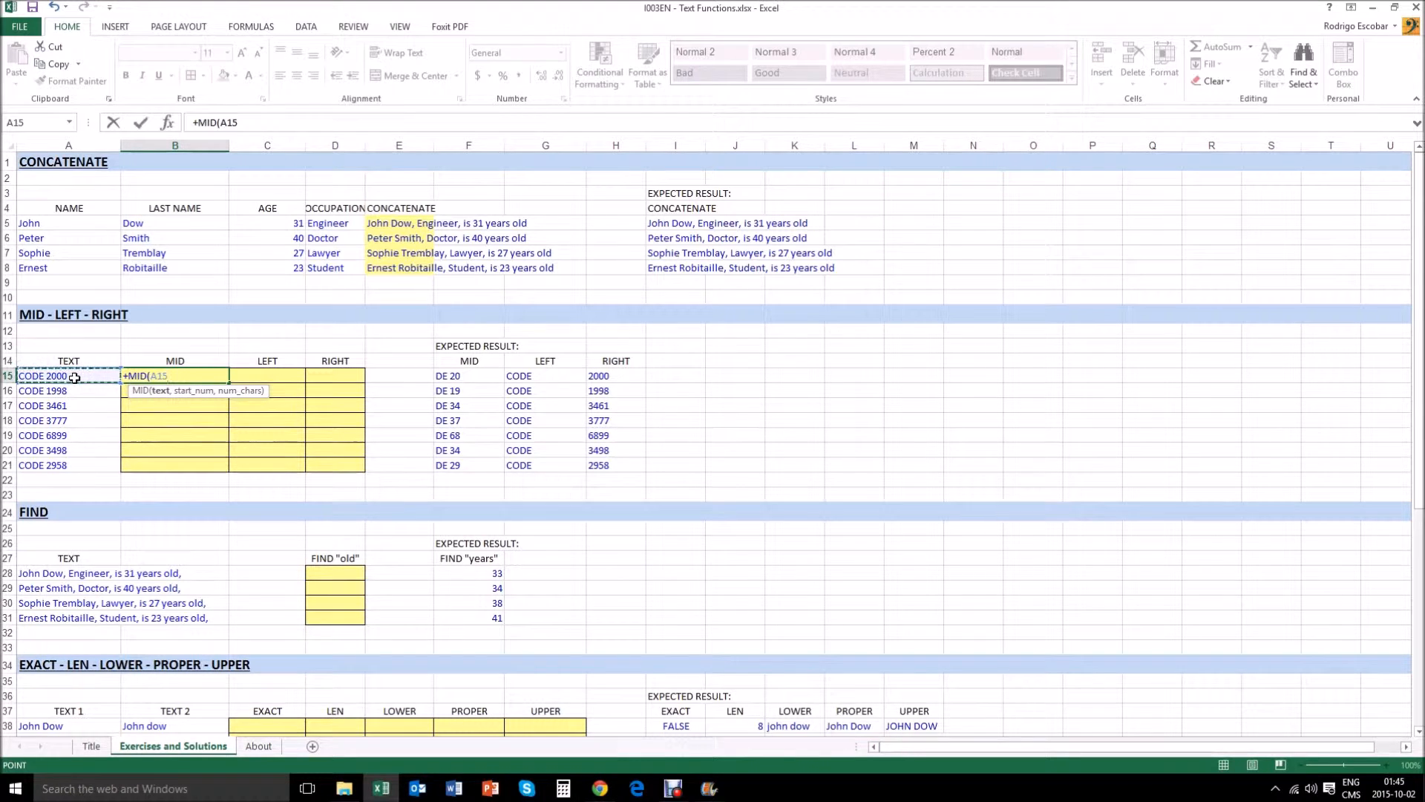
type(",")
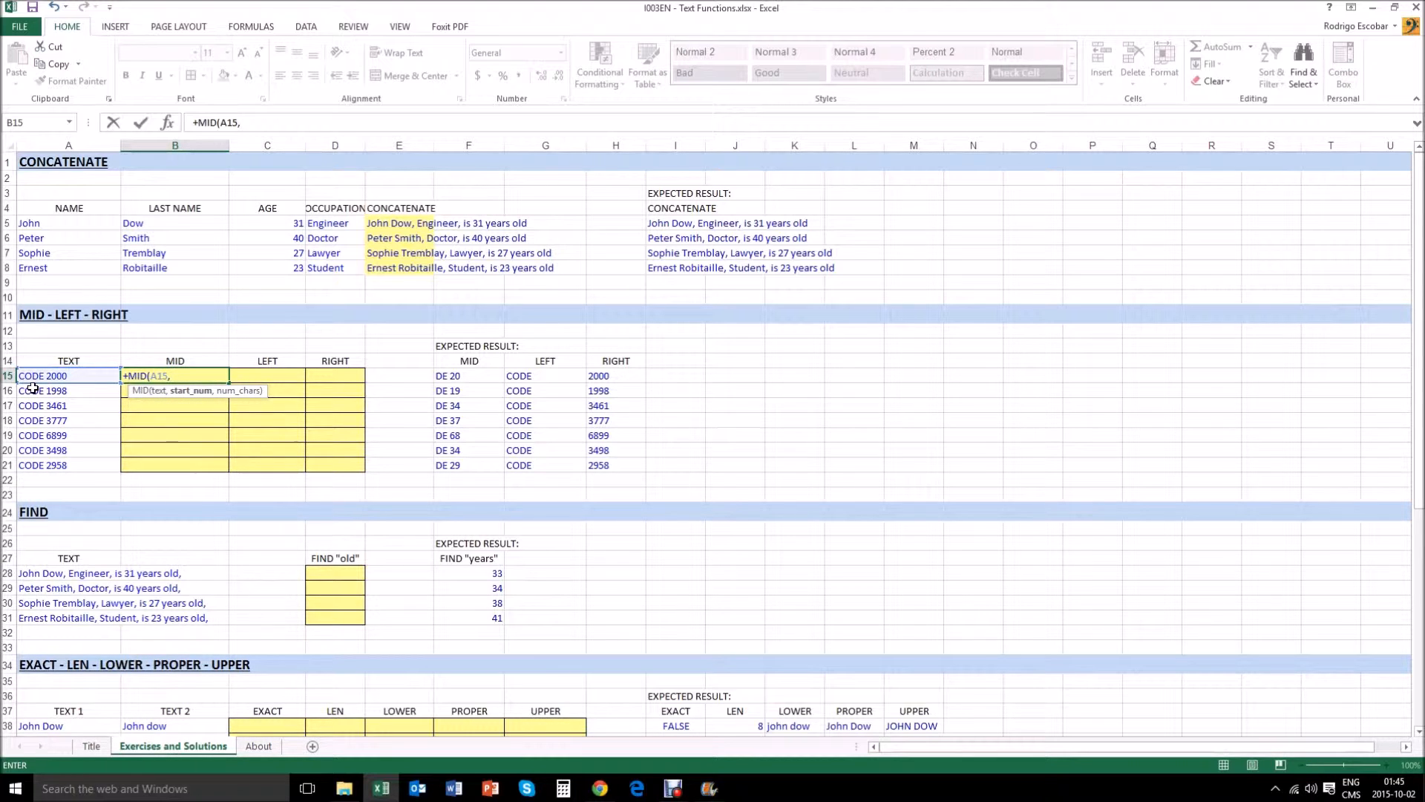
type("3,")
type("5")
key("Return")
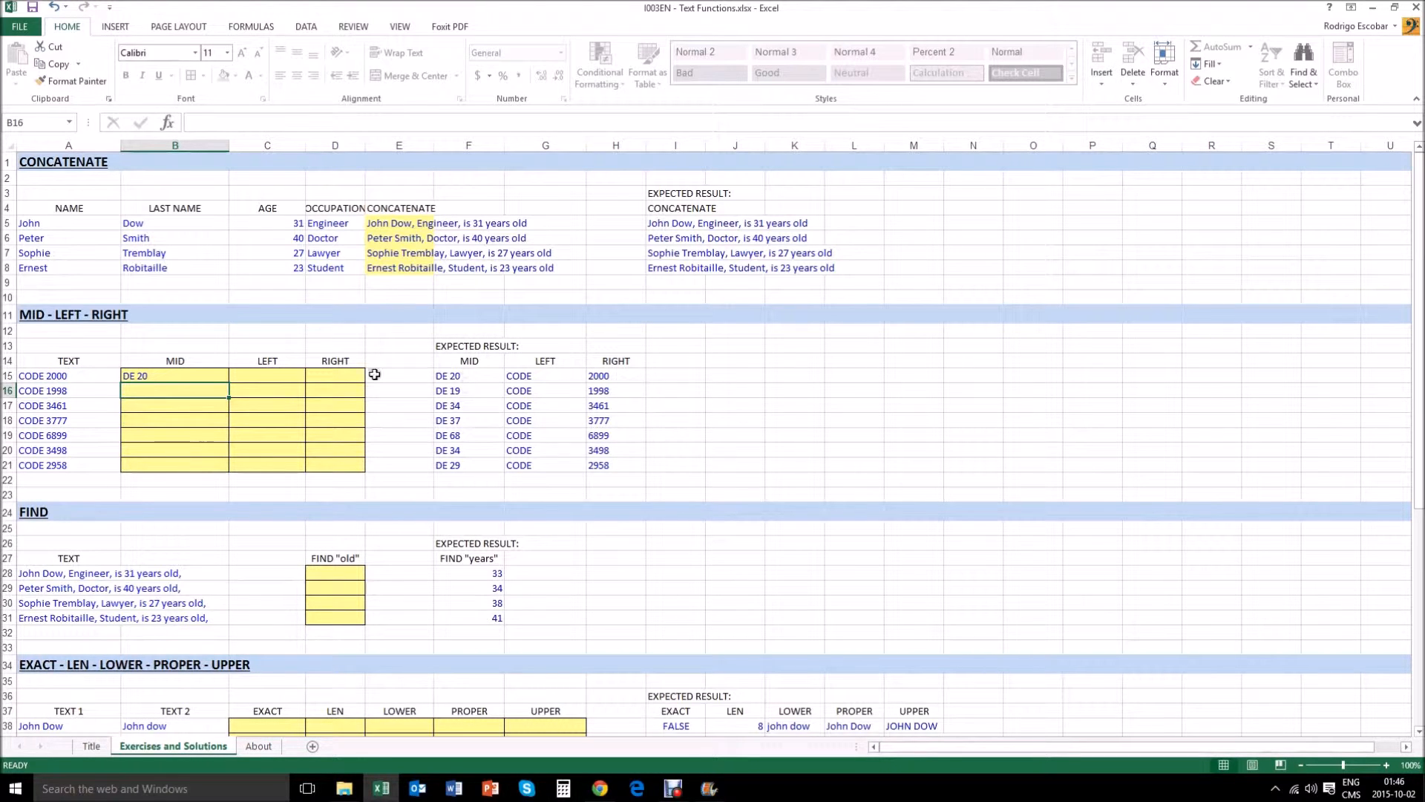
left_click(191, 376)
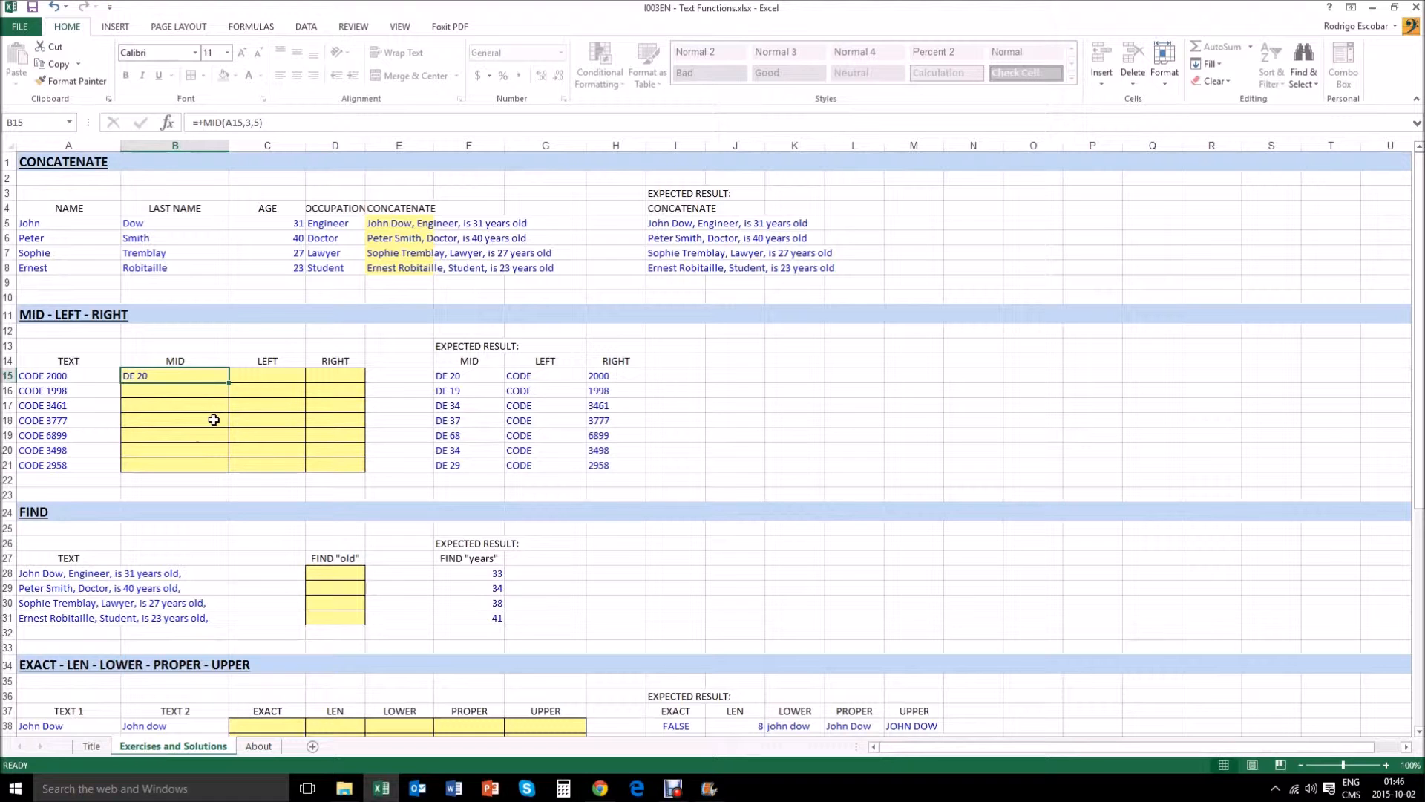
Enter a LEFT formula in C15 that extracts the first 4 characters of A15.
key("Left")
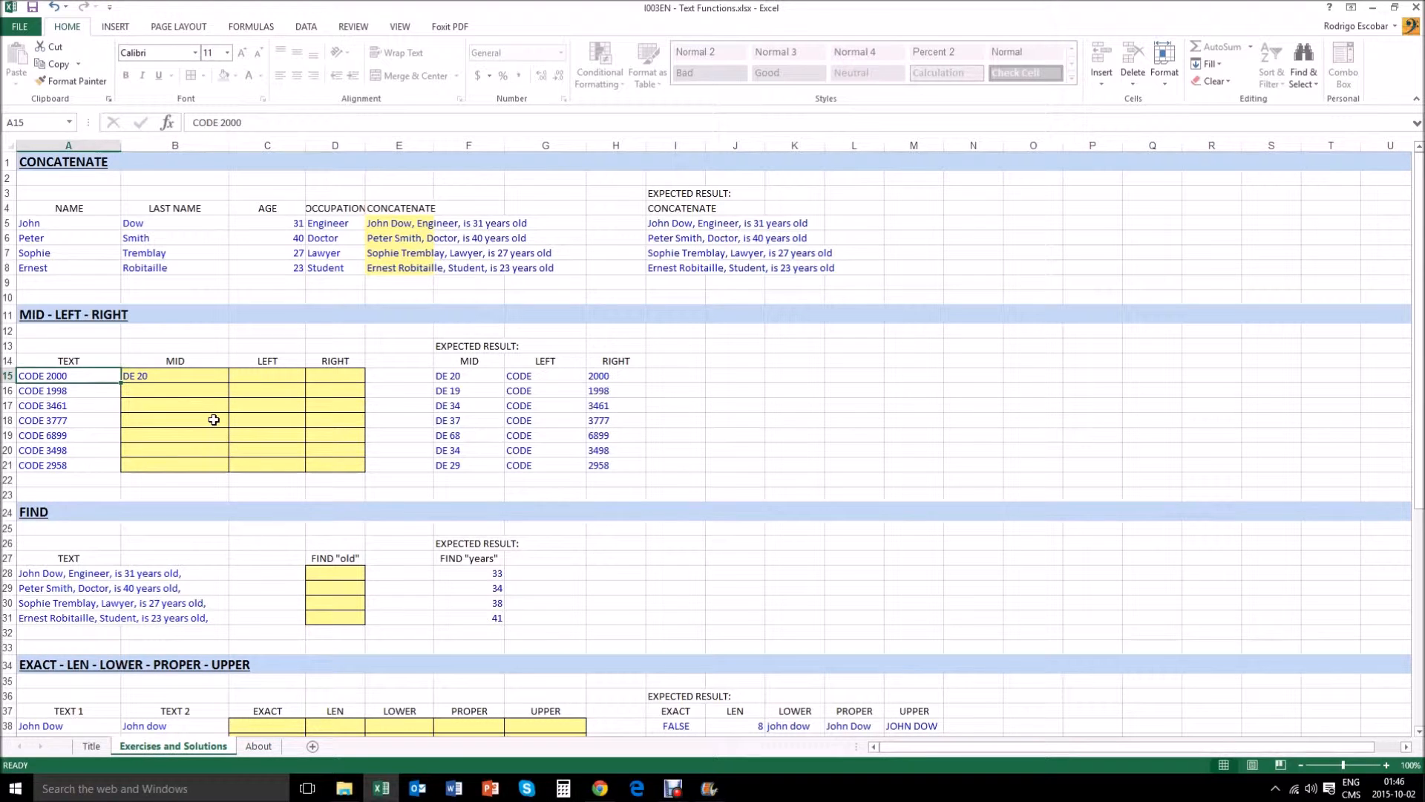
key("Right")
key("Right")
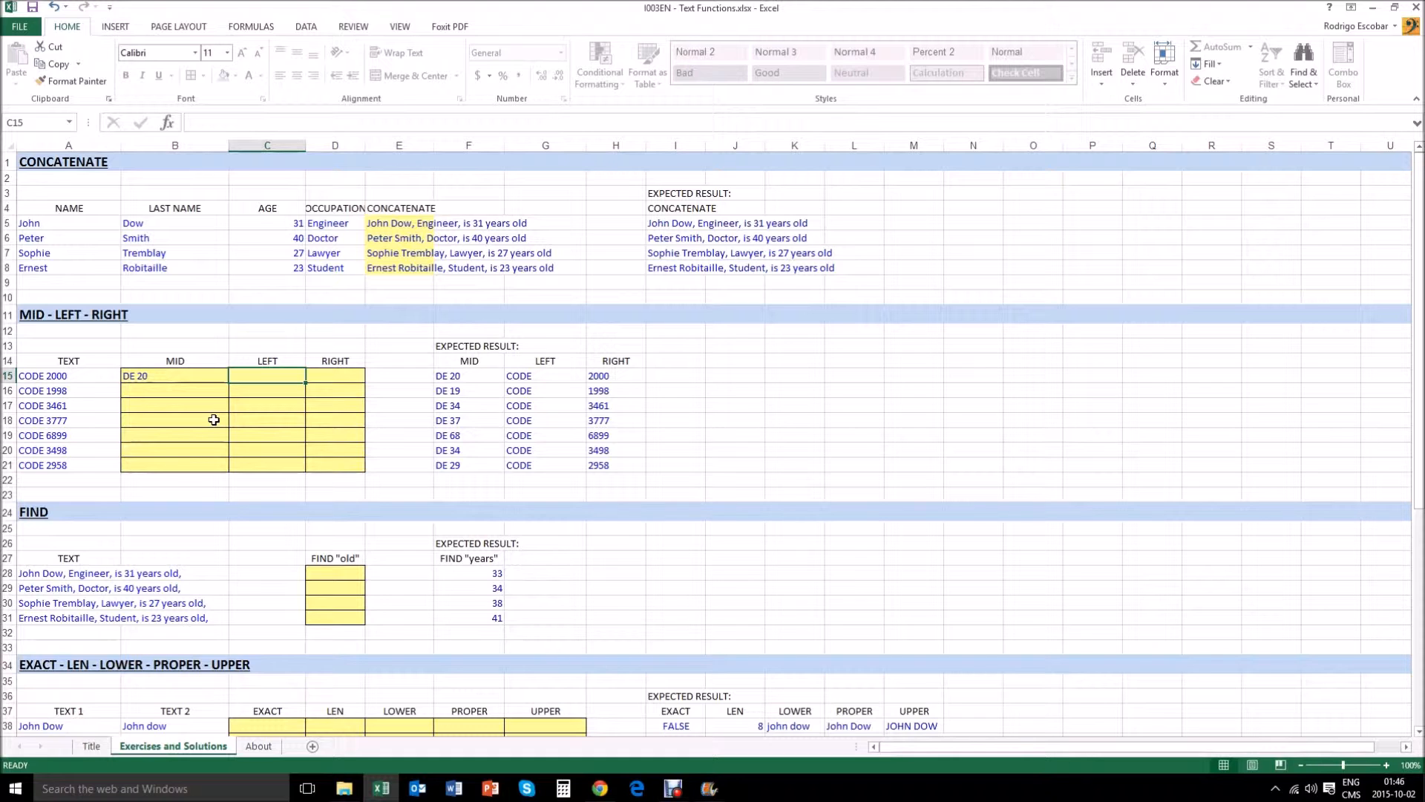
key("Left")
key("Left")
key("Right")
key("Right")
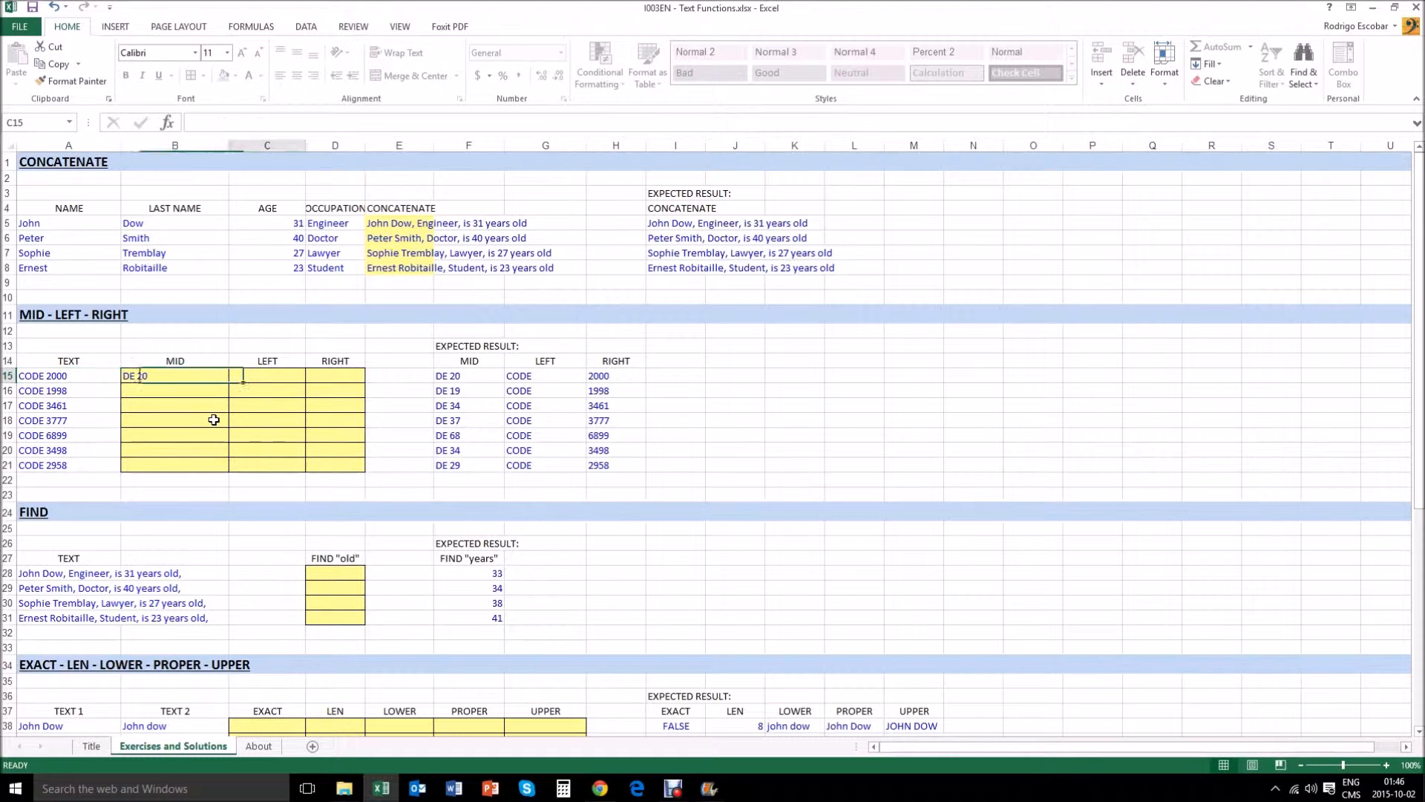
type("+")
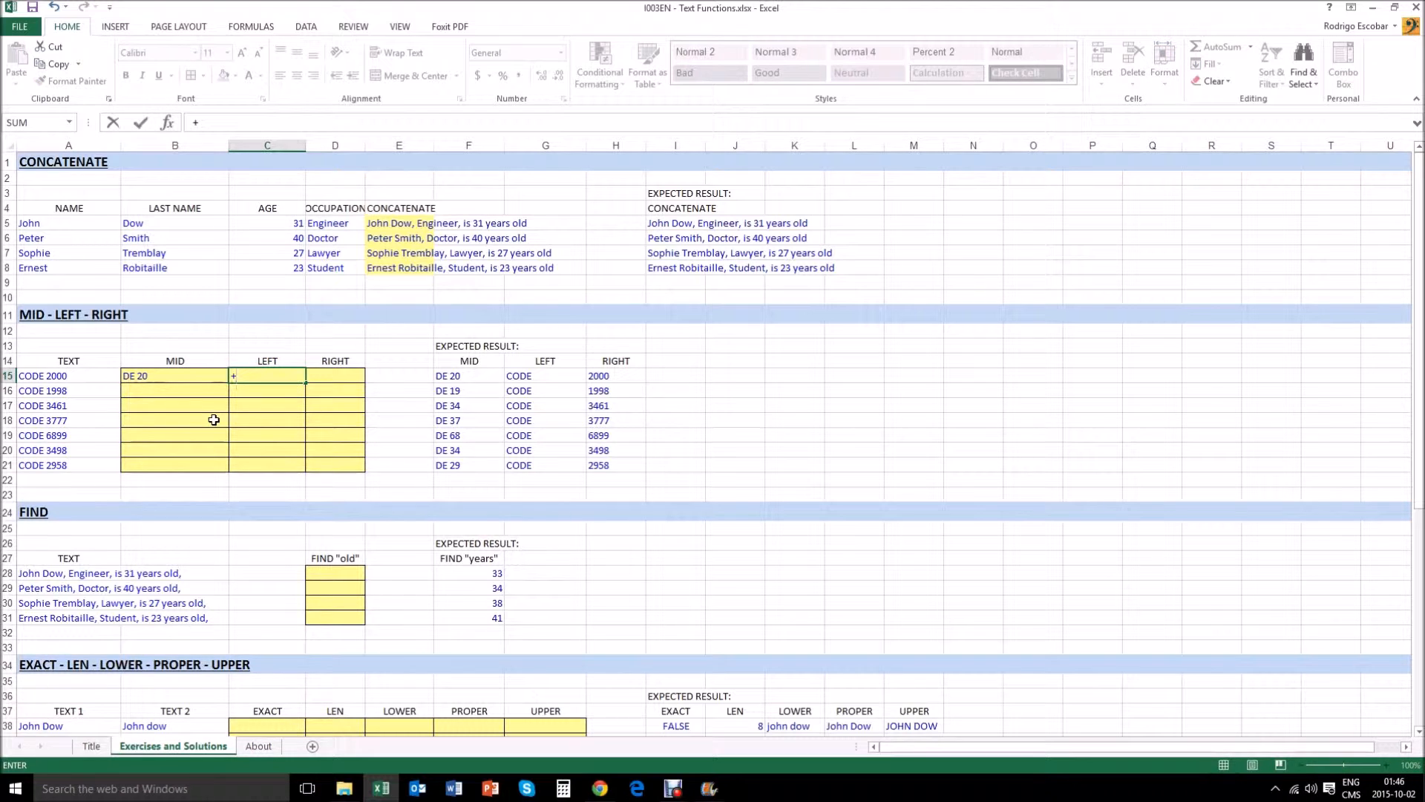
type("LEFT(")
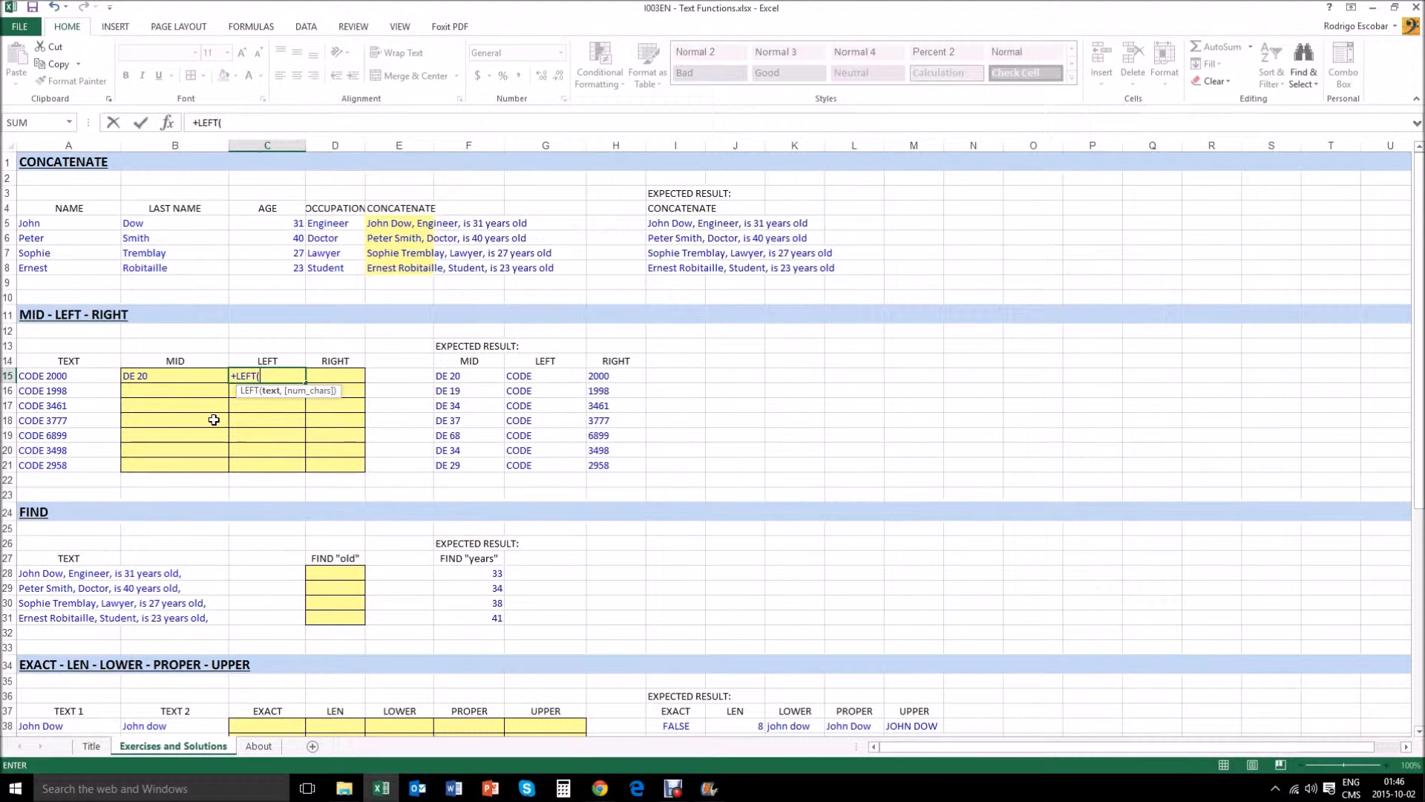
left_click(75, 378)
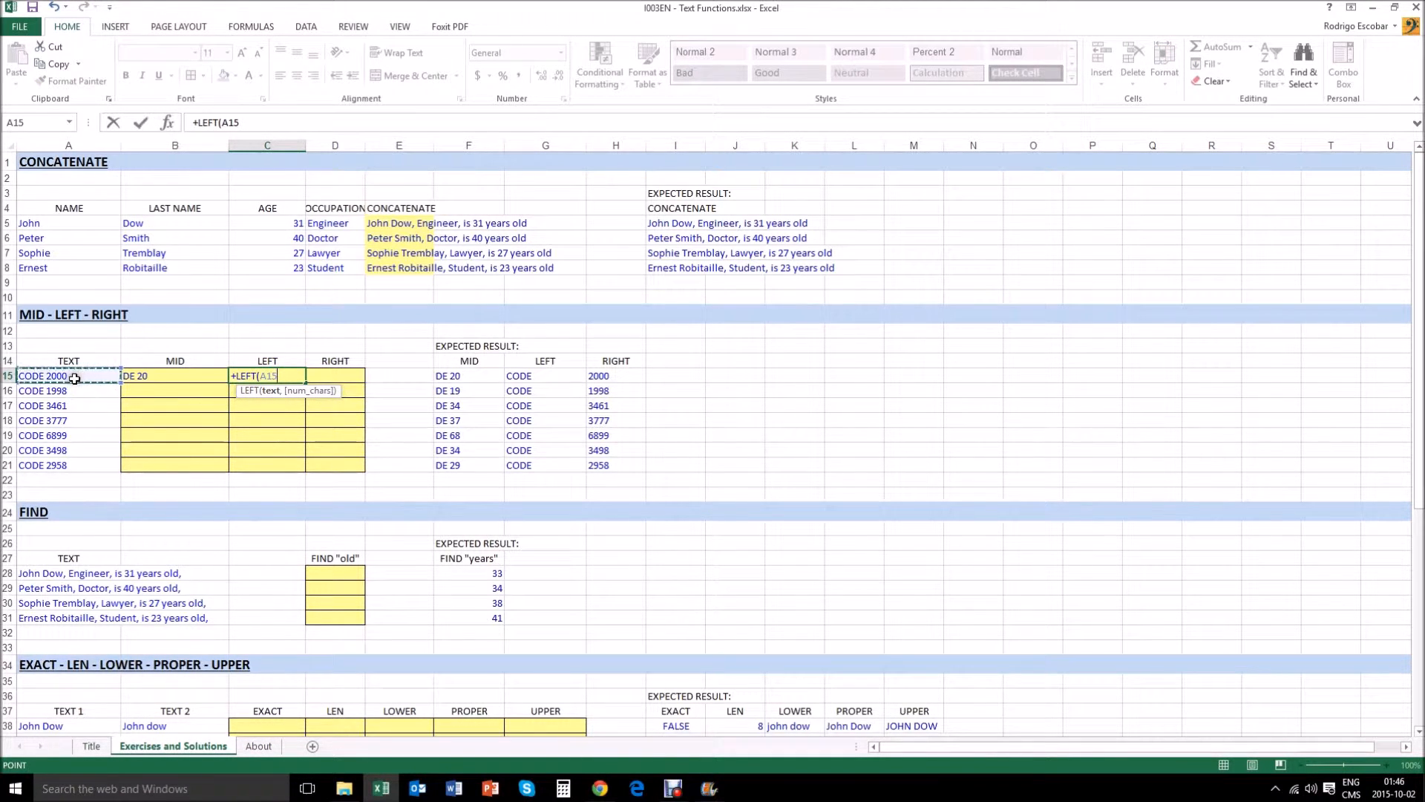
type(",")
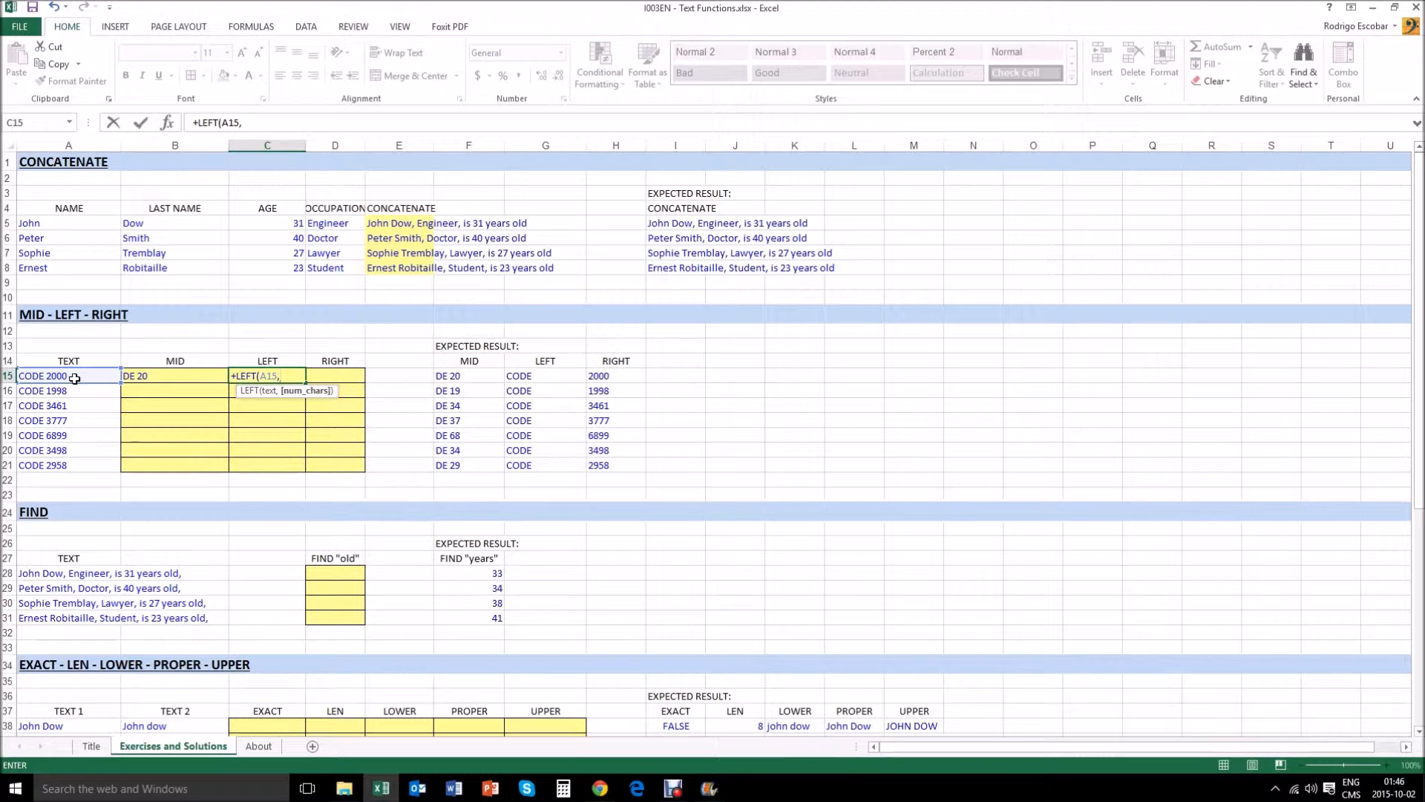
type("4")
key("Return")
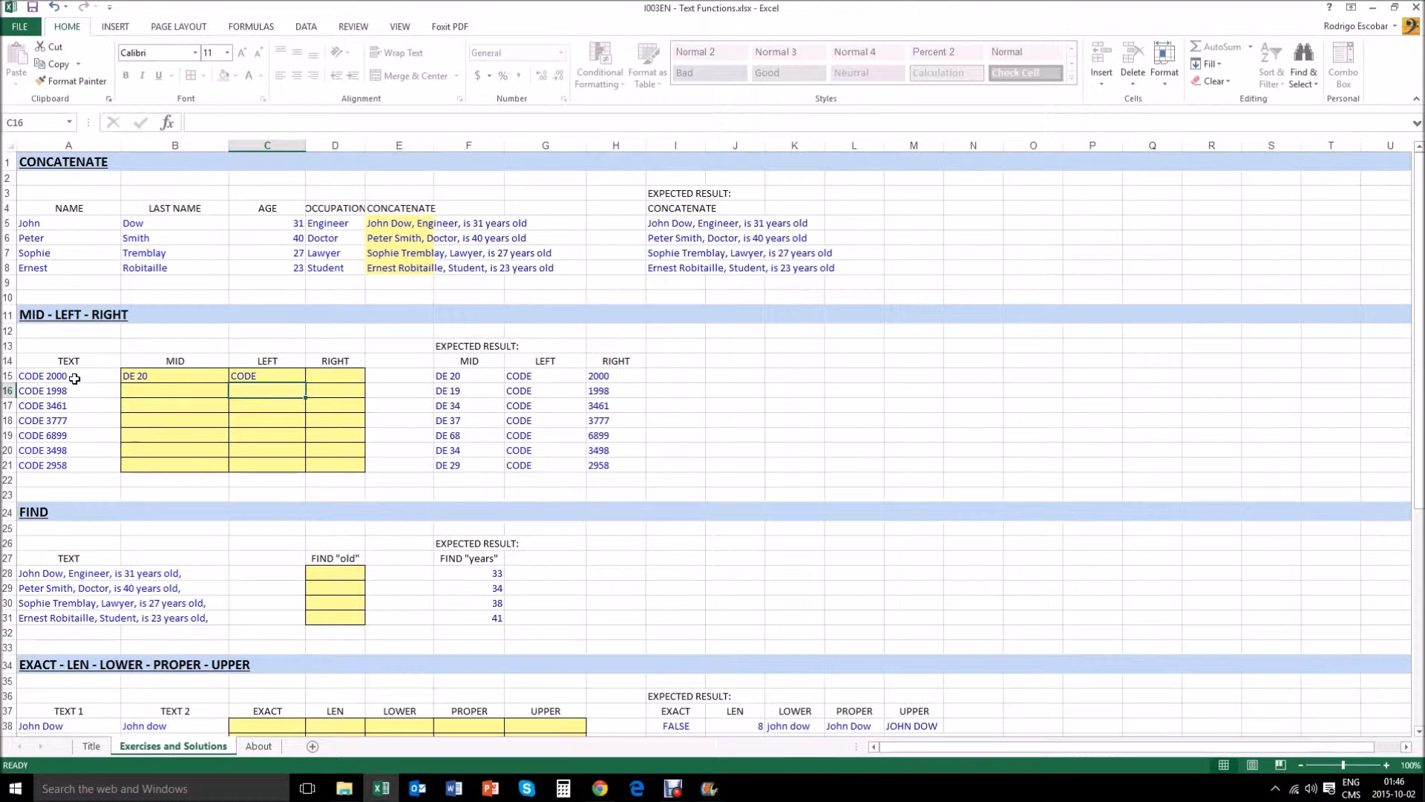
Enter a RIGHT formula in D15 that extracts the last 4 characters of A15.
key("Up")
key("Left")
key("Left")
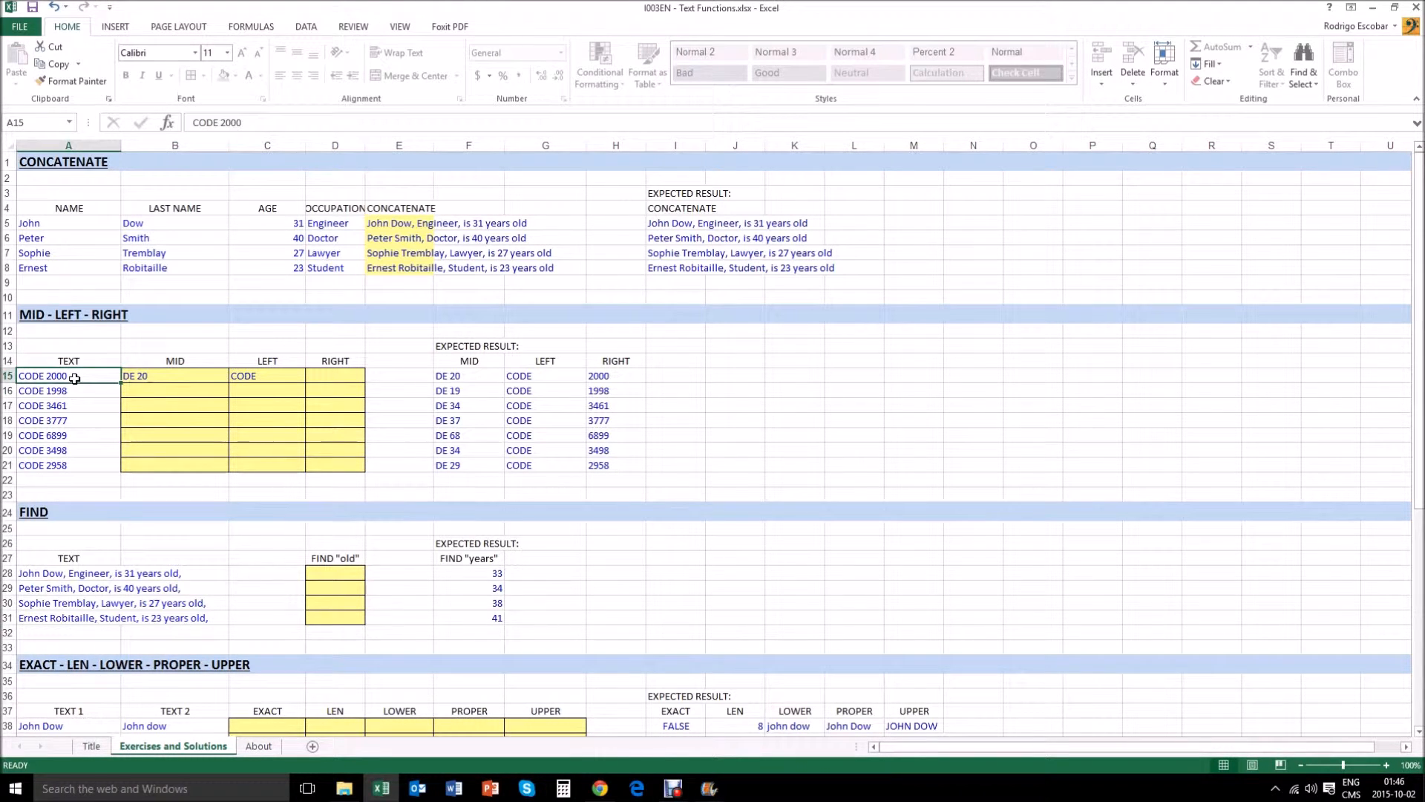
key("Right")
key("Right")
key("Right")
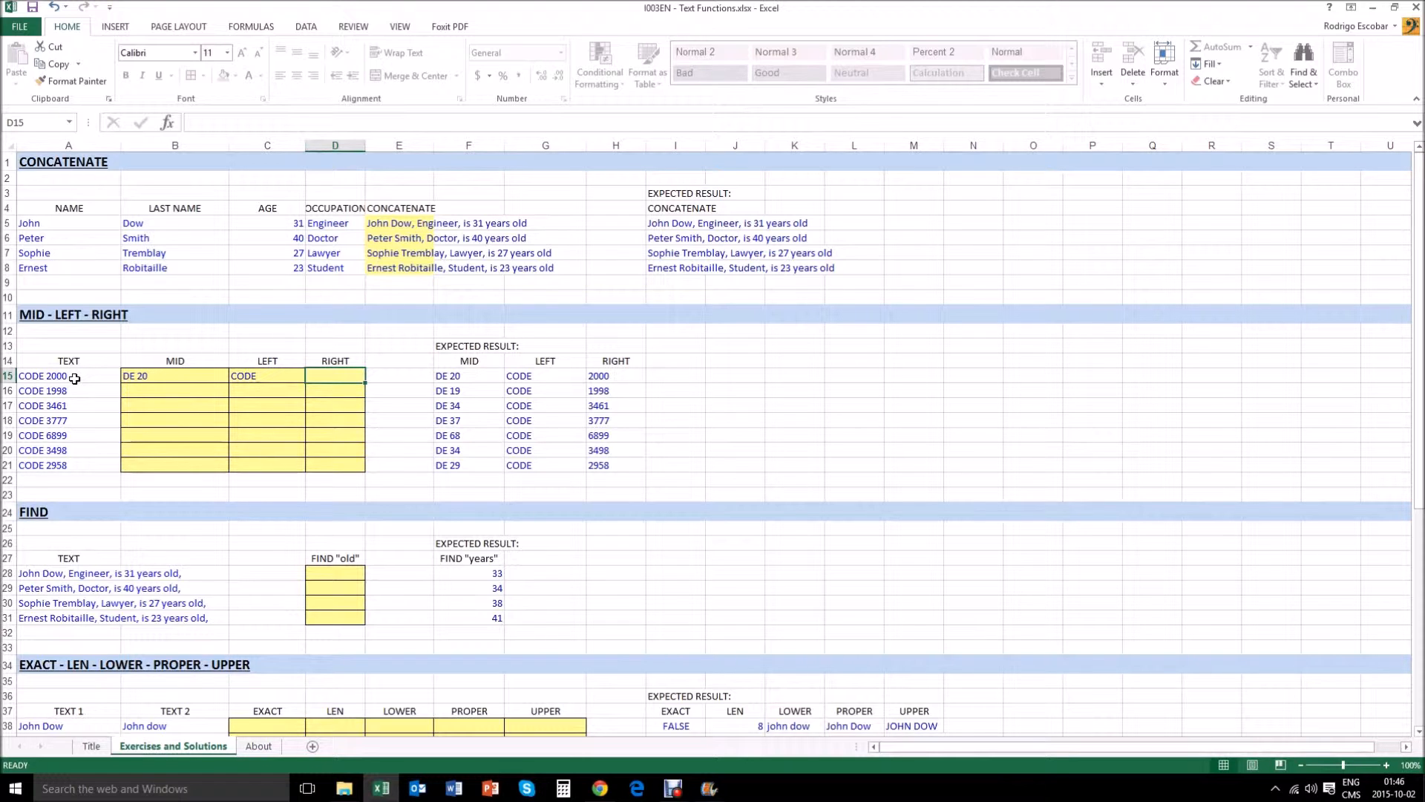
type("+R")
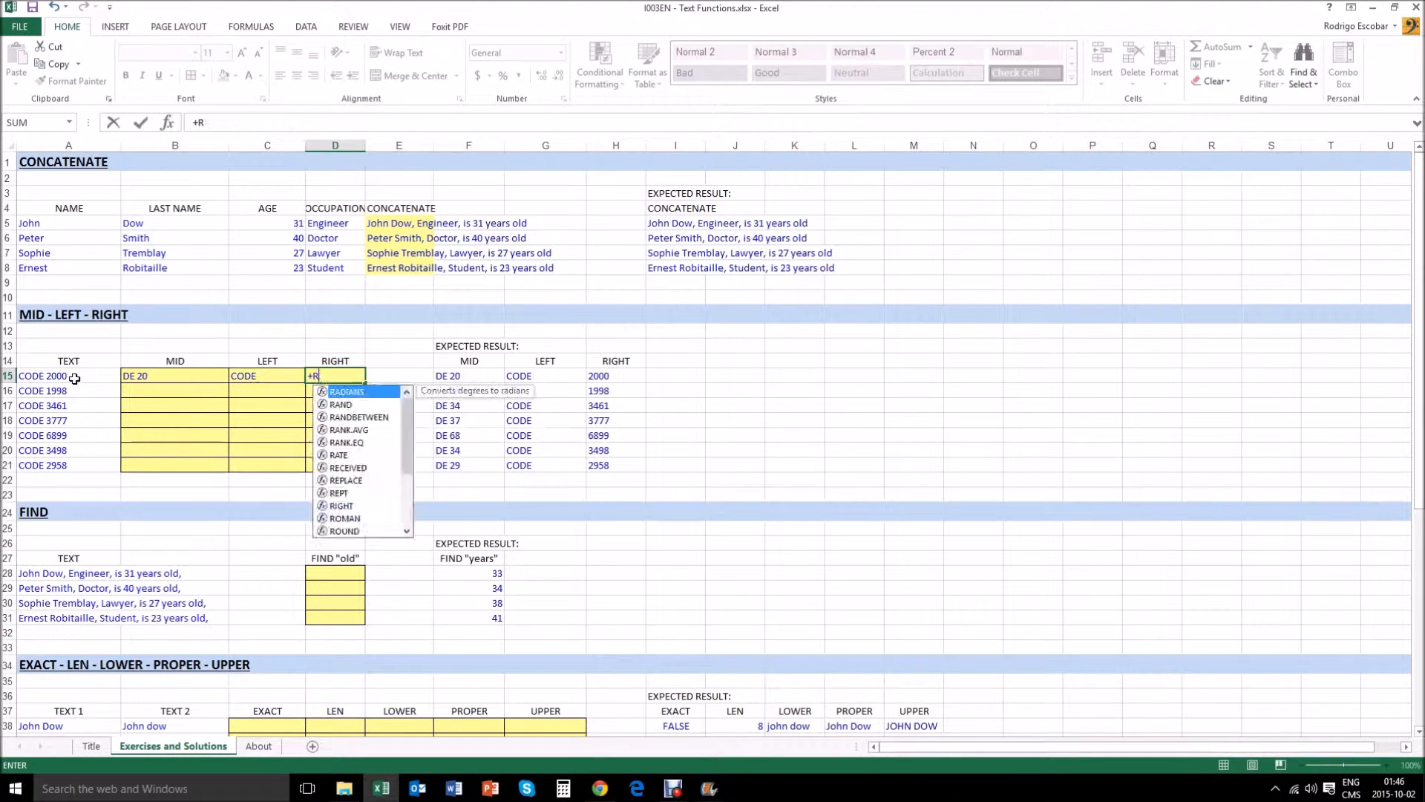
type("IGHT(")
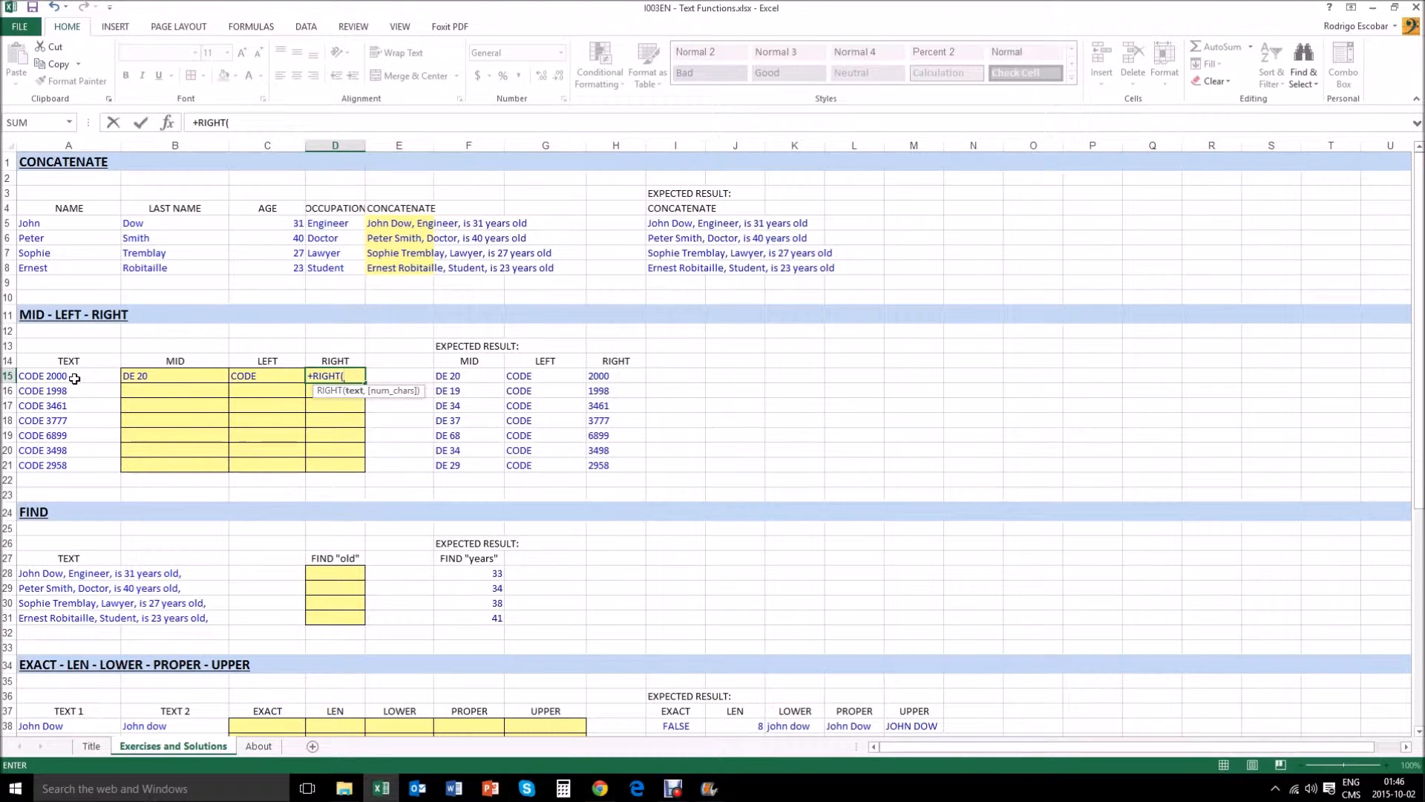
left_click(78, 379)
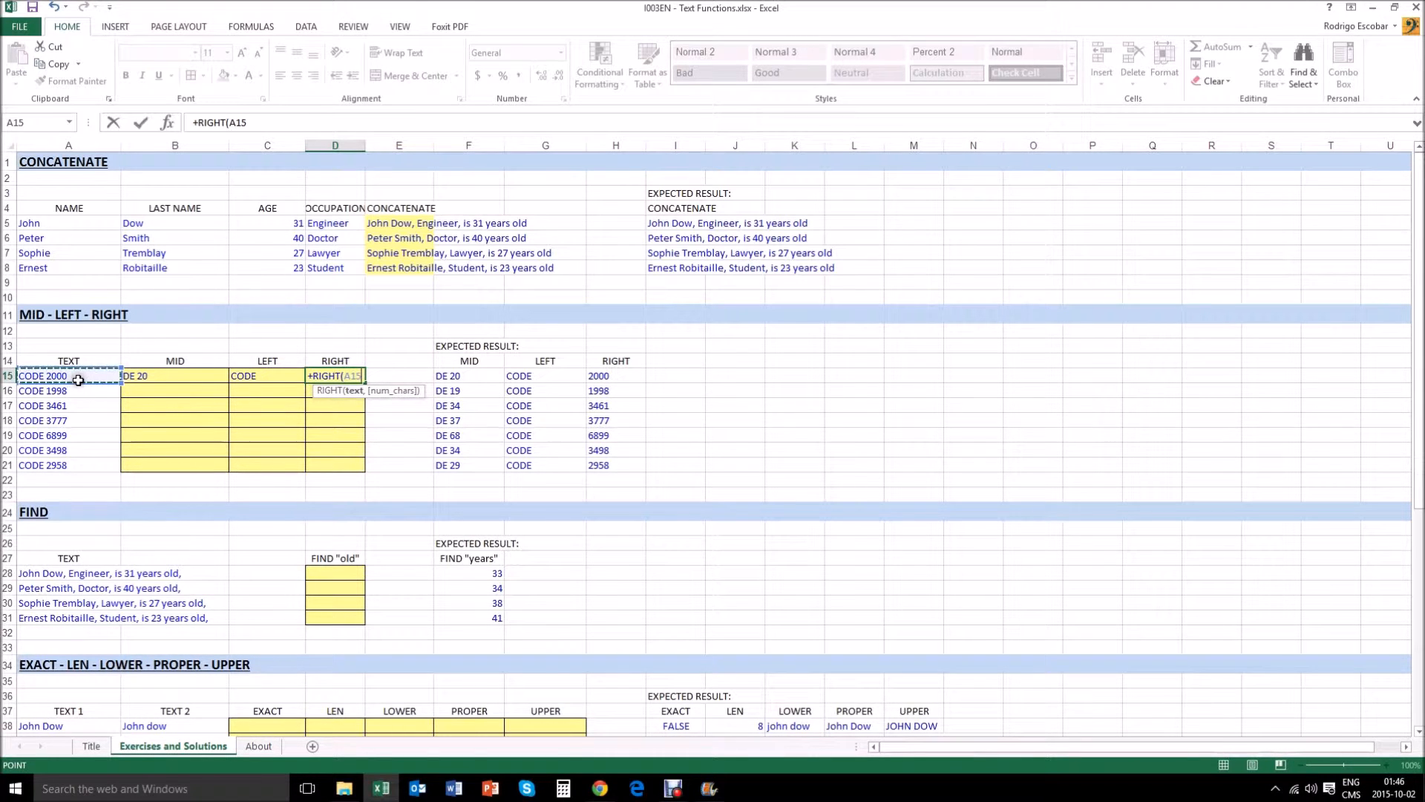
type(",")
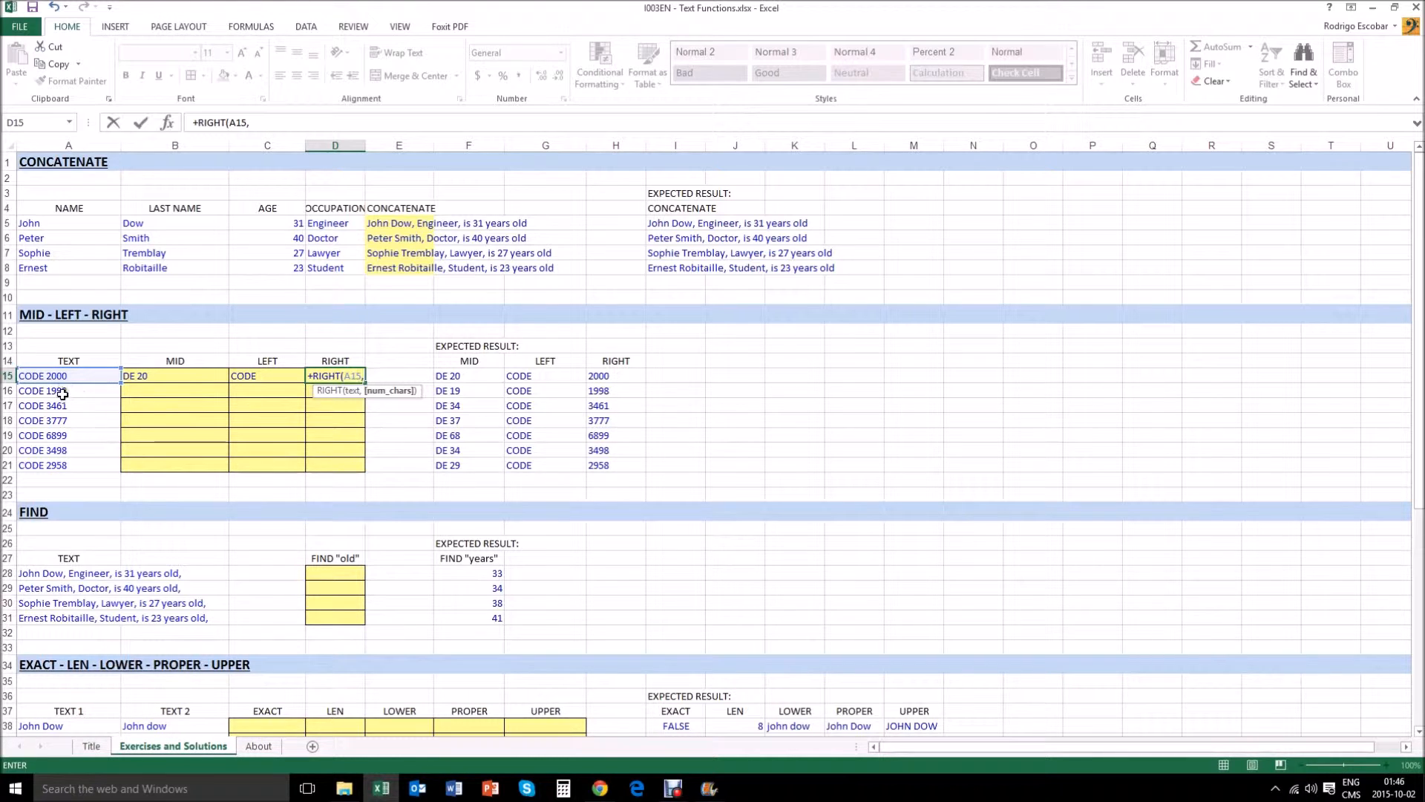
type("4)")
key("Return")
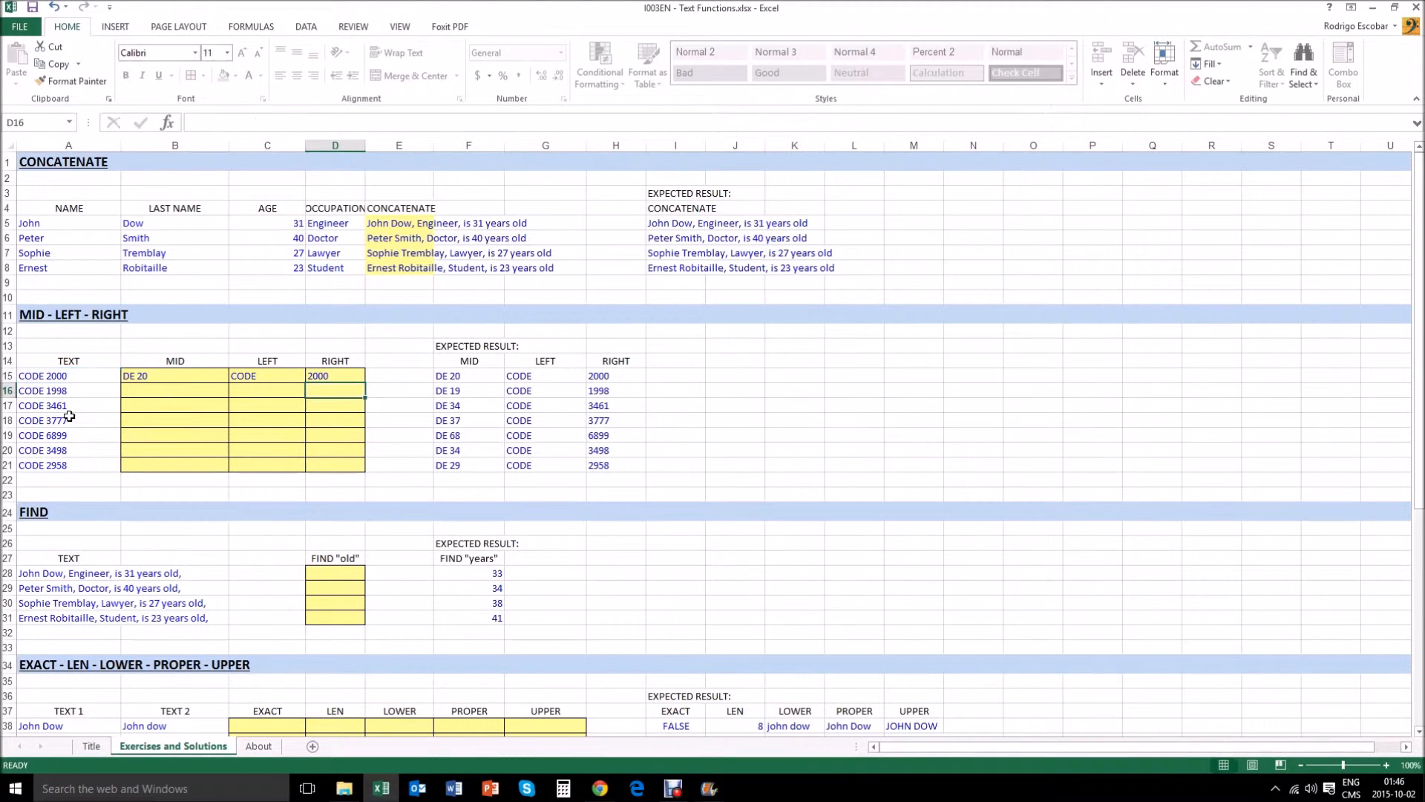
Copy the MID, LEFT and RIGHT formulas from B15:D15 to B16:D21 and check the filled rows.
key("Up")
key("Left")
key("Left")
key("Left")
key("Right")
key("shift+Right")
key("shift+Right")
key("ctrl+c")
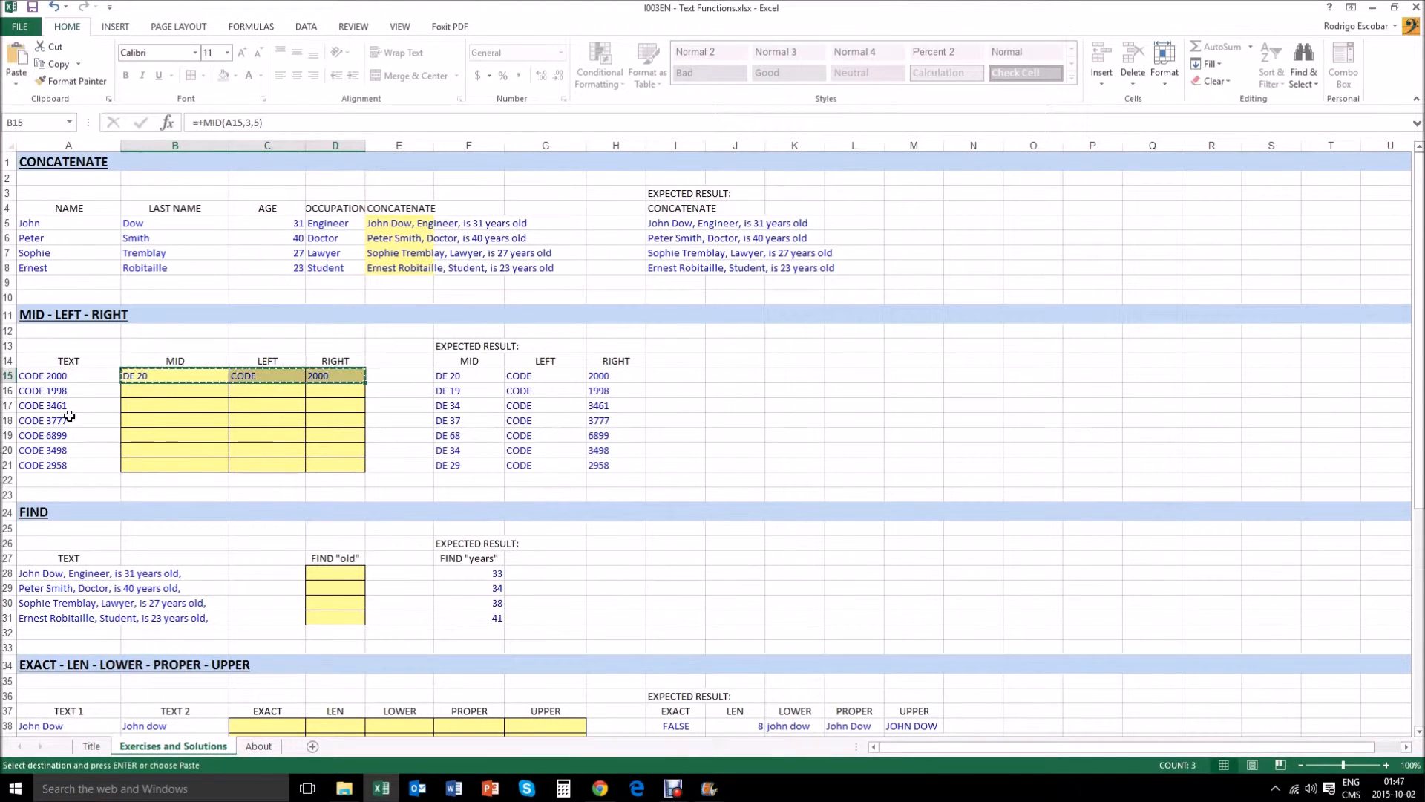
key("Down")
key("shift+Down")
key("shift+Down")
key("shift+Down")
key("shift+Down")
key("shift+Down")
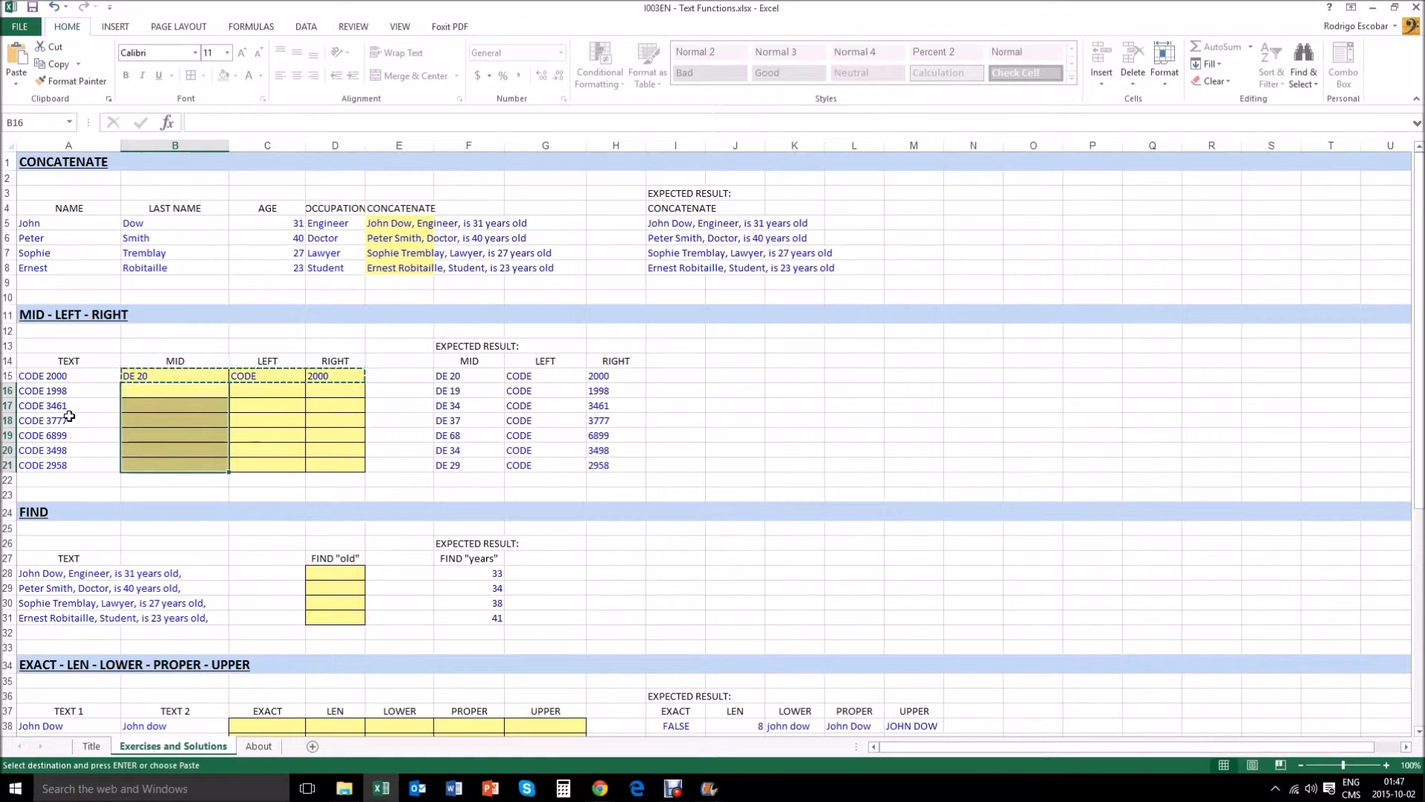
key("shift+Right")
key("shift+Right")
key("ctrl+v")
key("Escape")
key("Down")
key("Down")
key("Down")
key("Down")
key("Down")
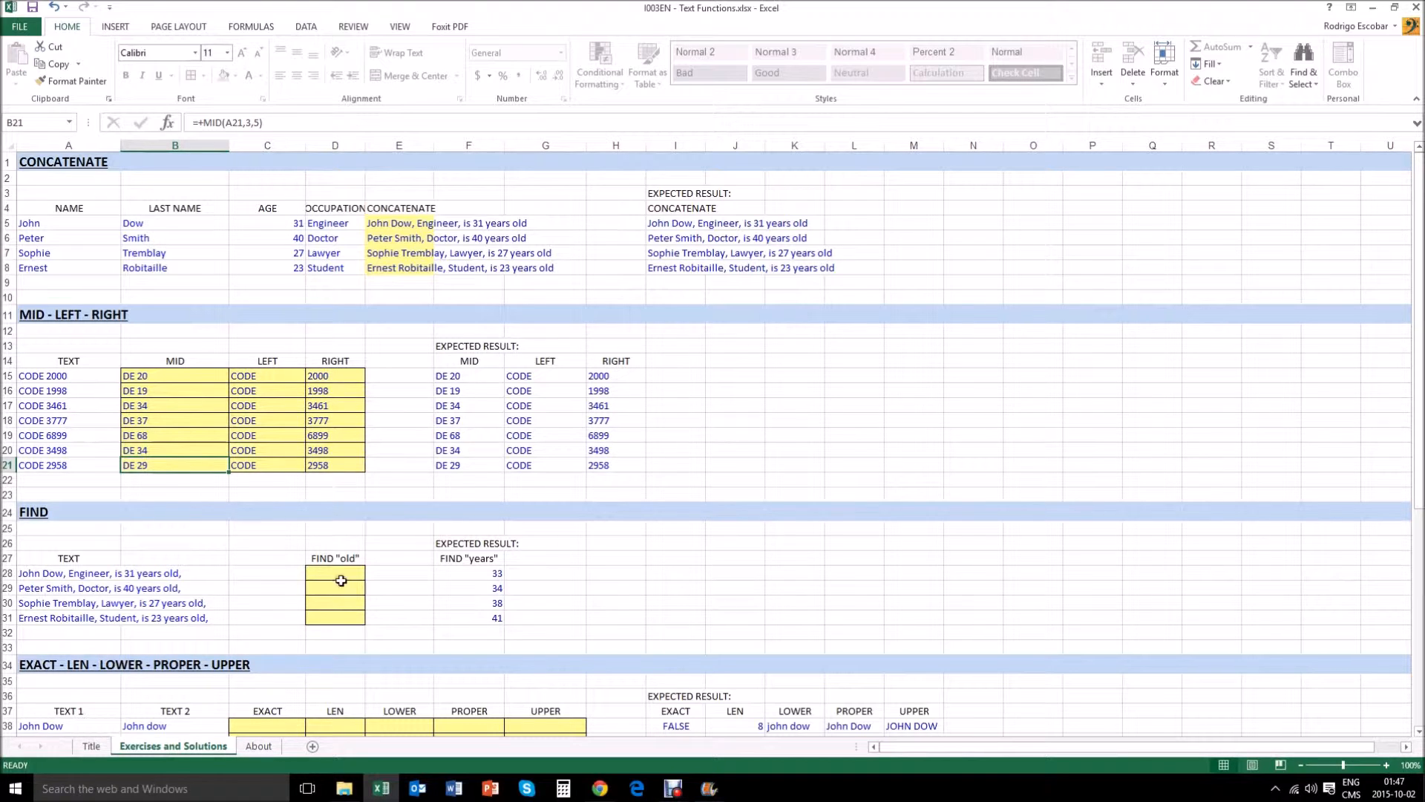
Enter a FIND formula in D28 that locates "old" in A28, starting the search at character 1.
scroll(675, 540, "down", 4)
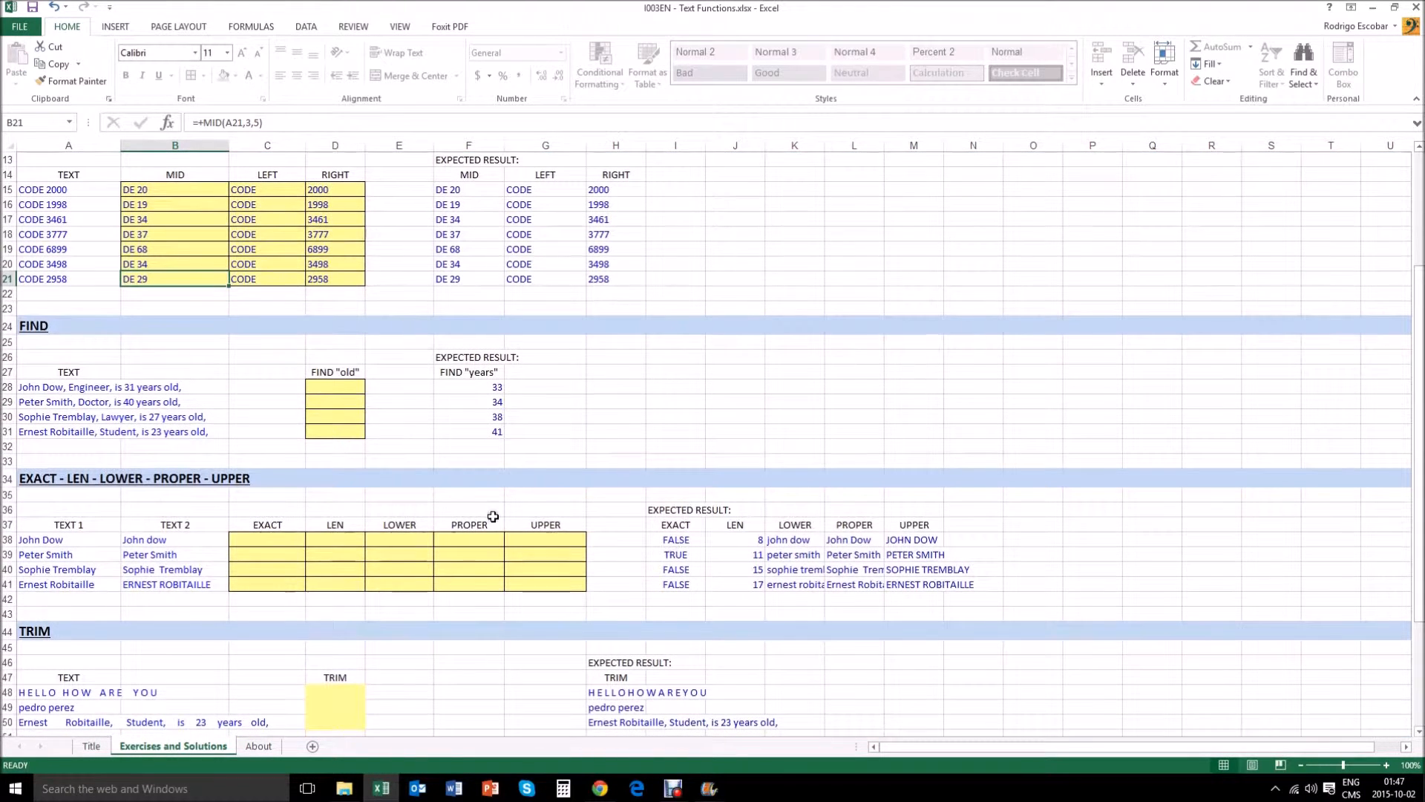
left_click(67, 388)
left_click_drag(67, 389, 105, 429)
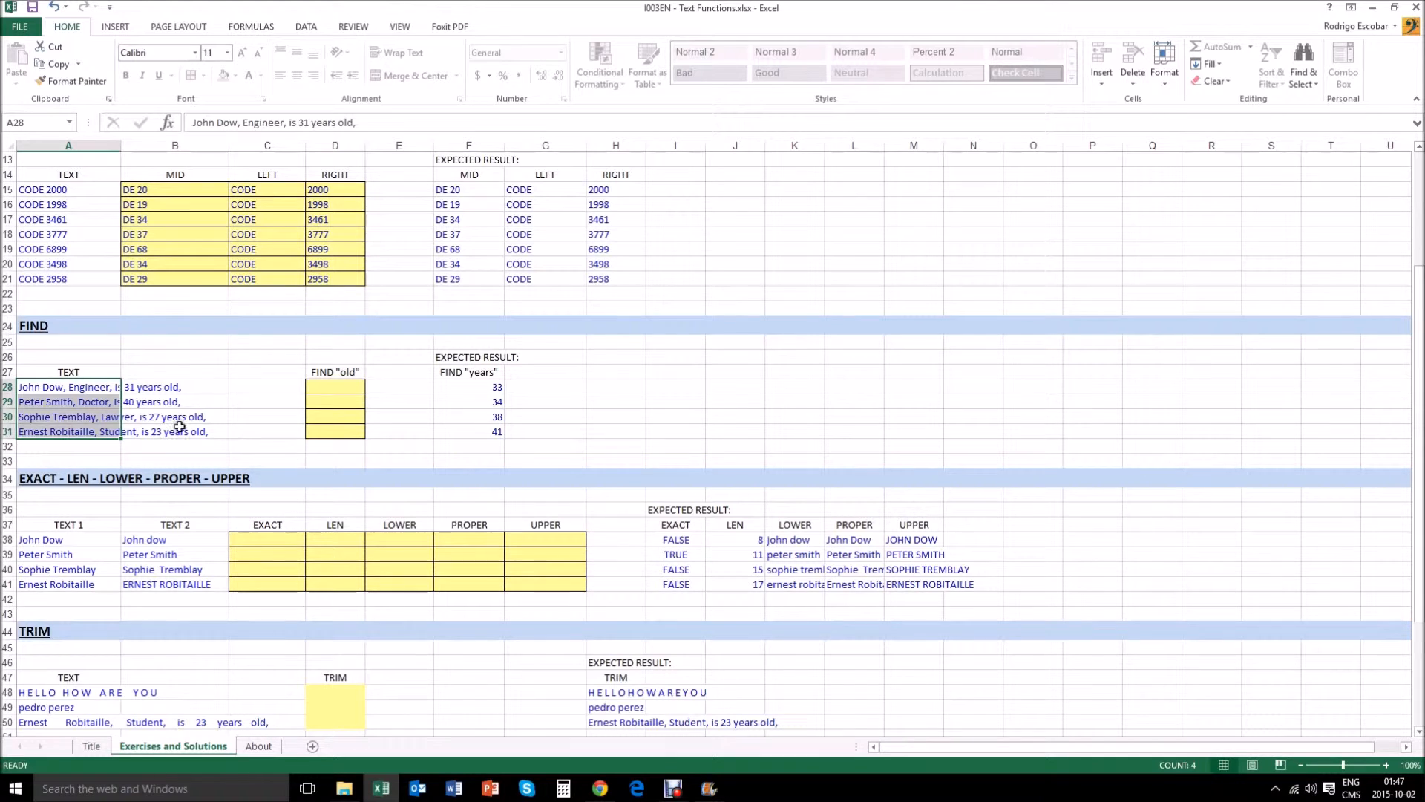
left_click(60, 386)
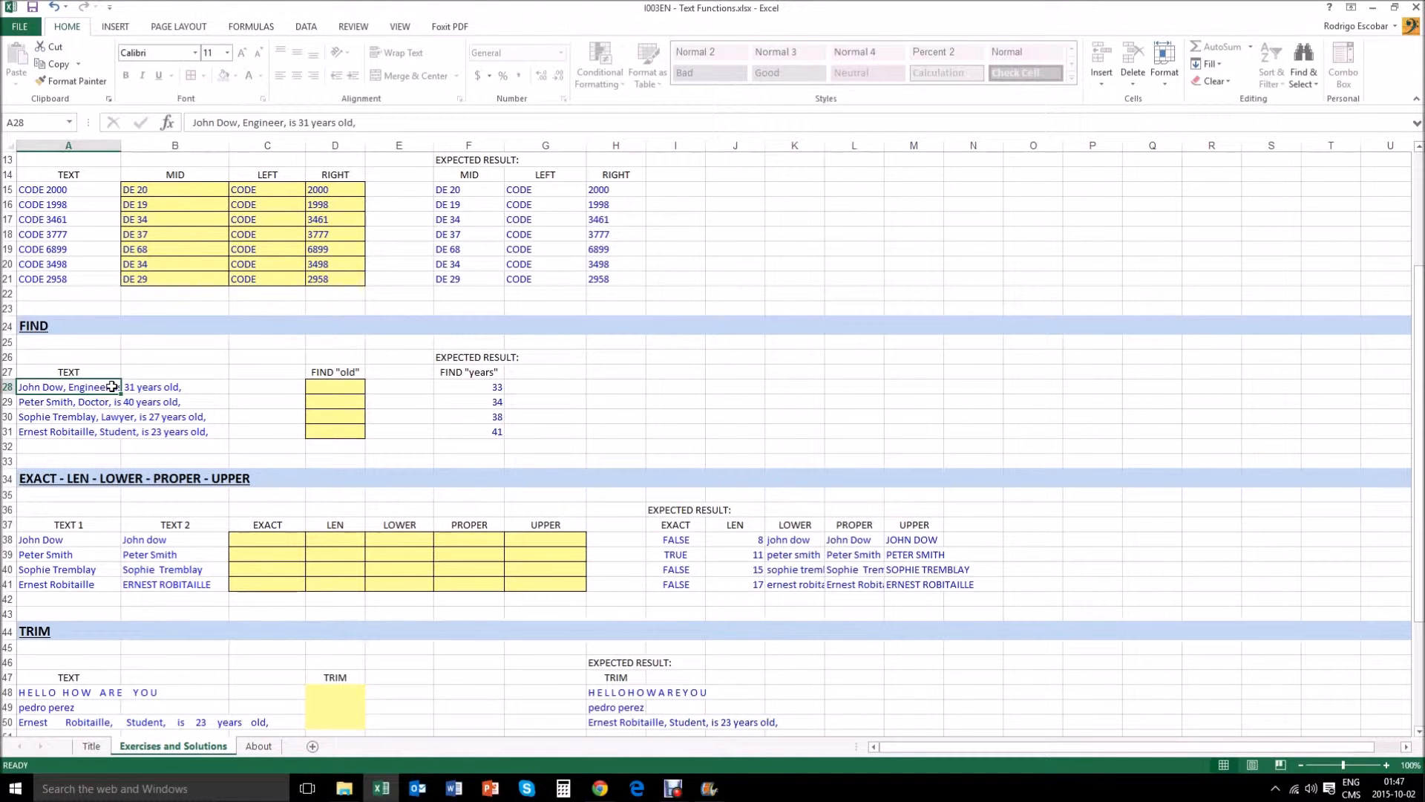
left_click(317, 390)
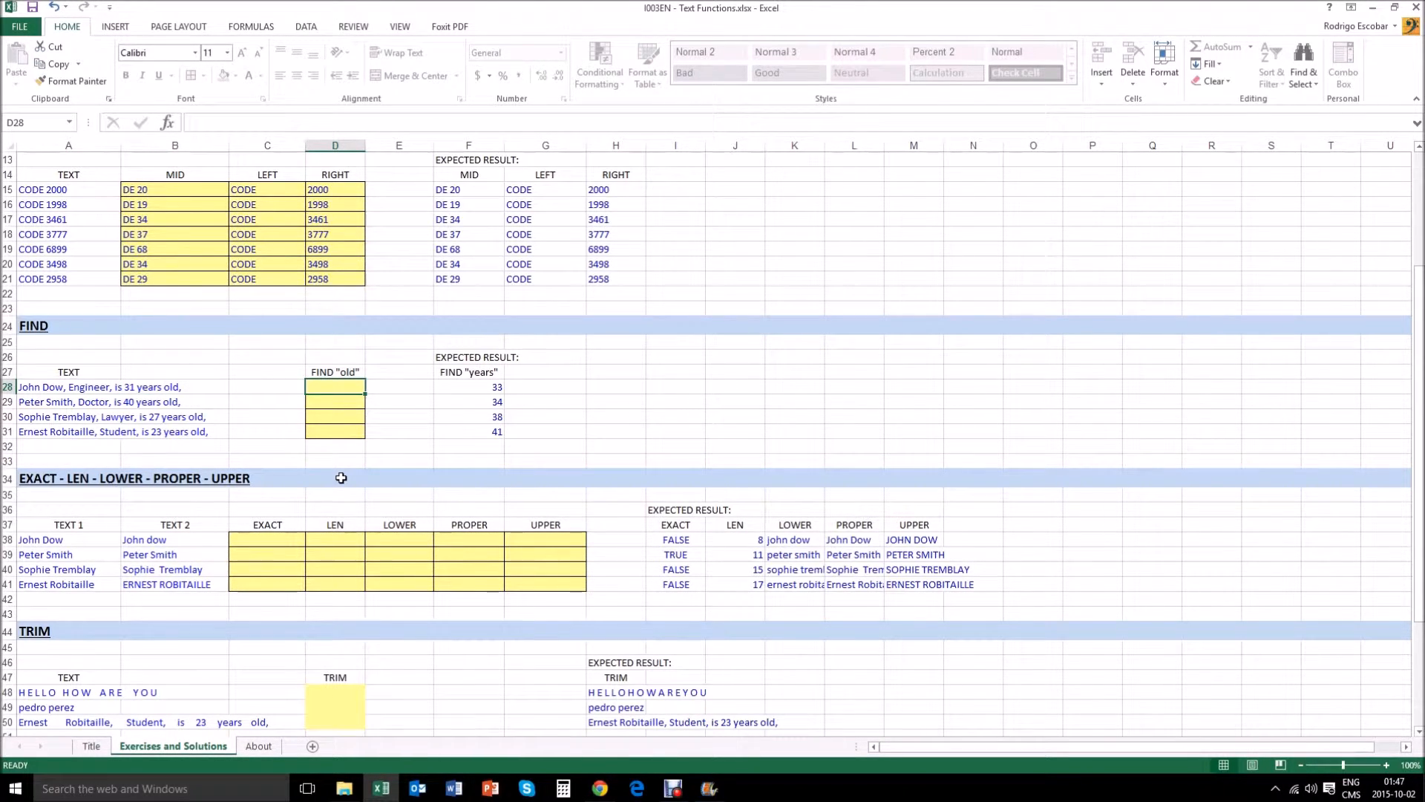
type("+")
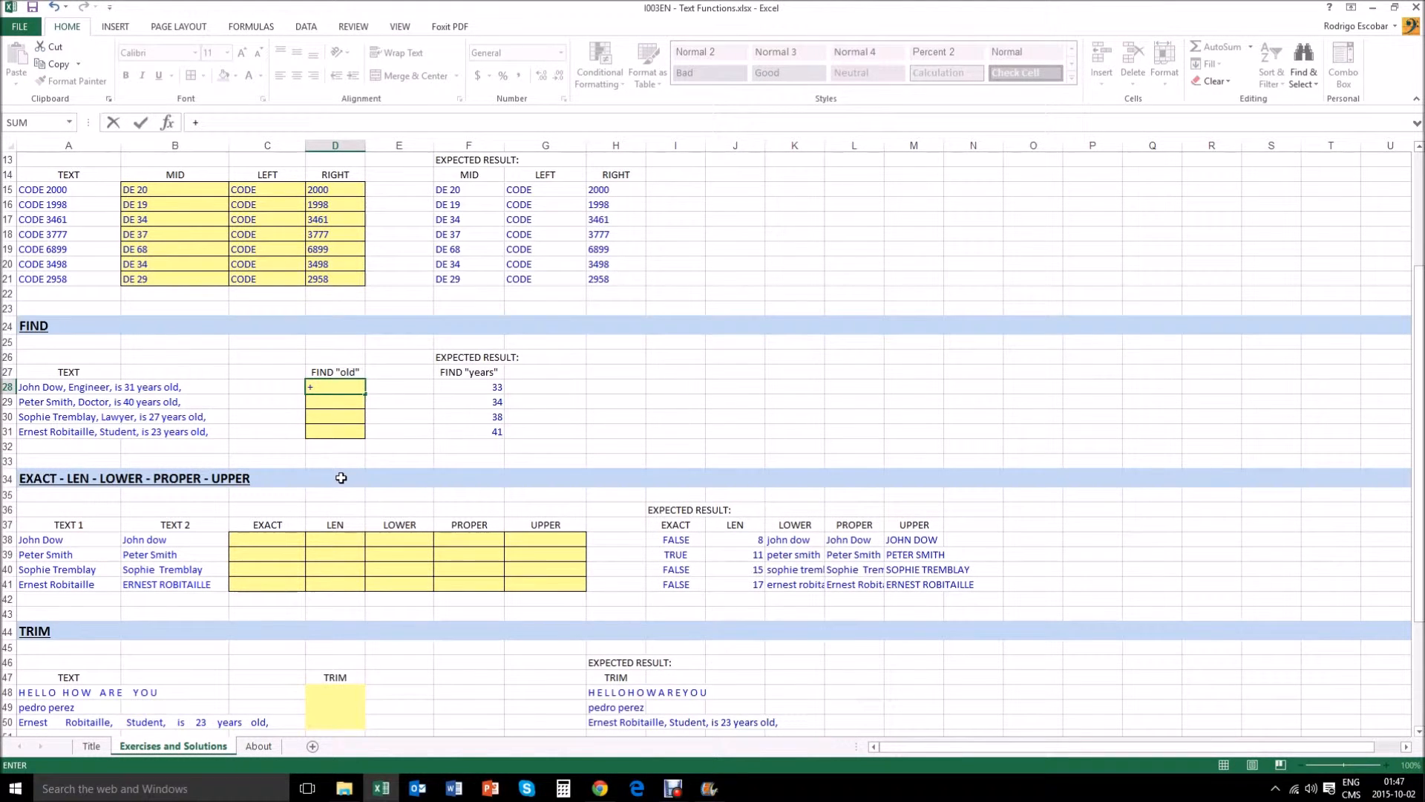
type("FIND(")
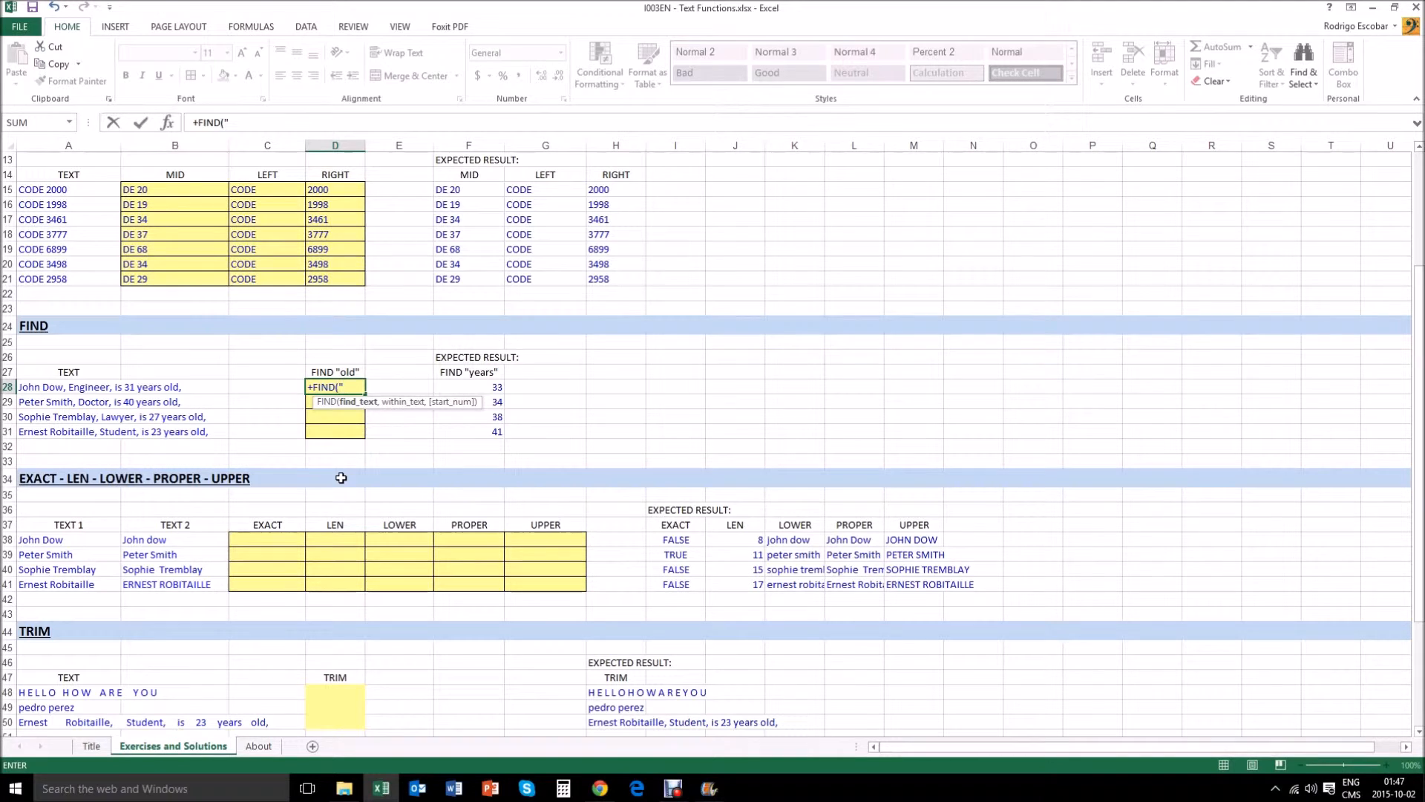
type("OLD")
type("\",")
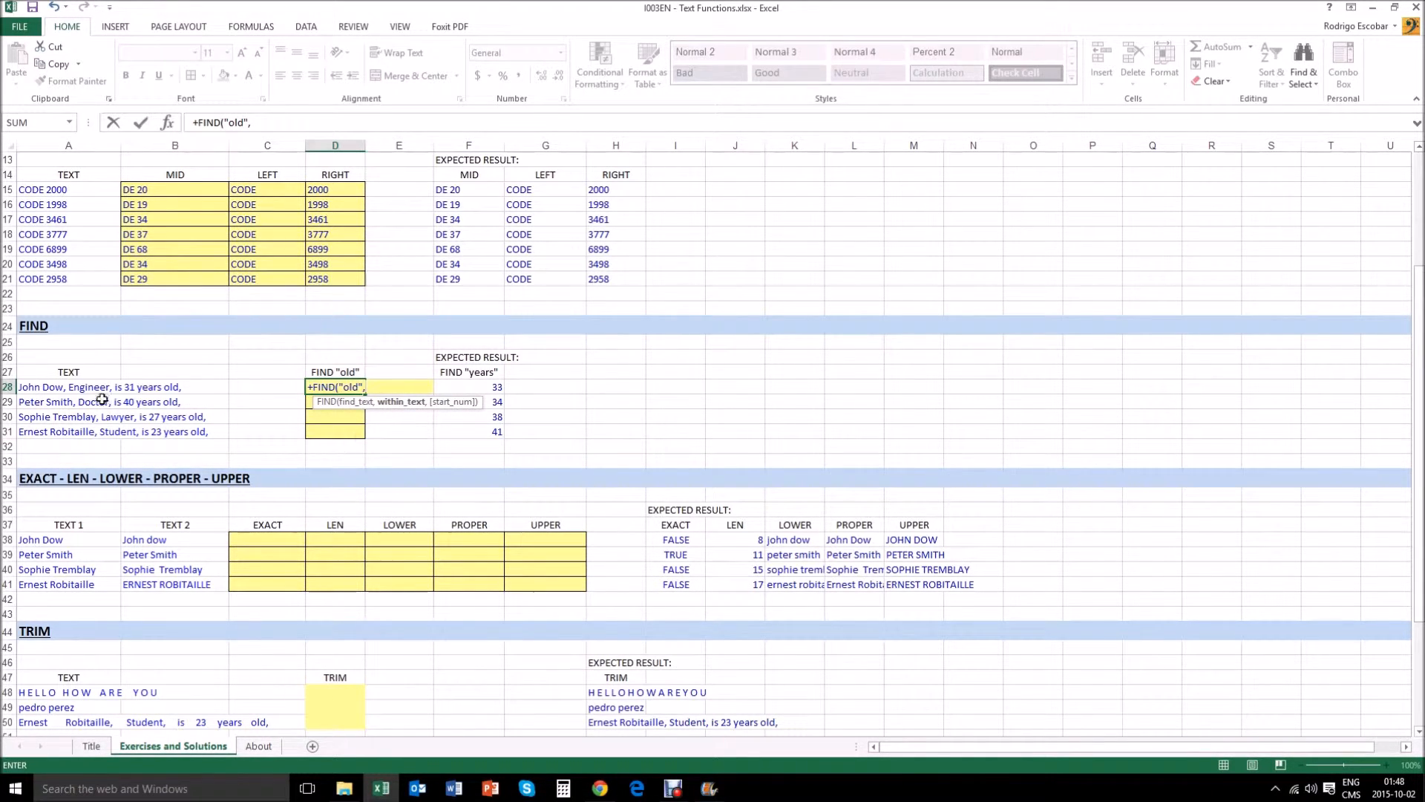
left_click(56, 388)
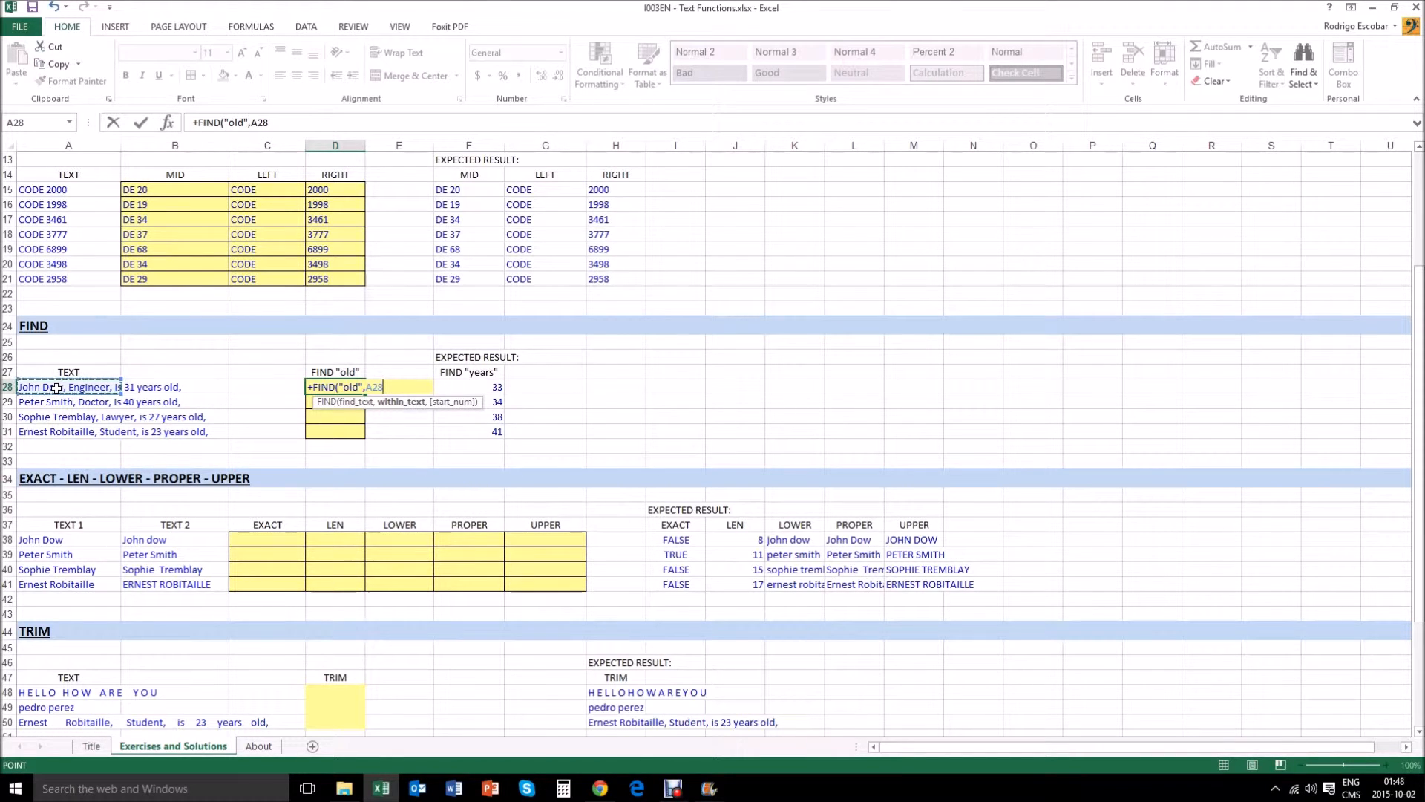
type(",1")
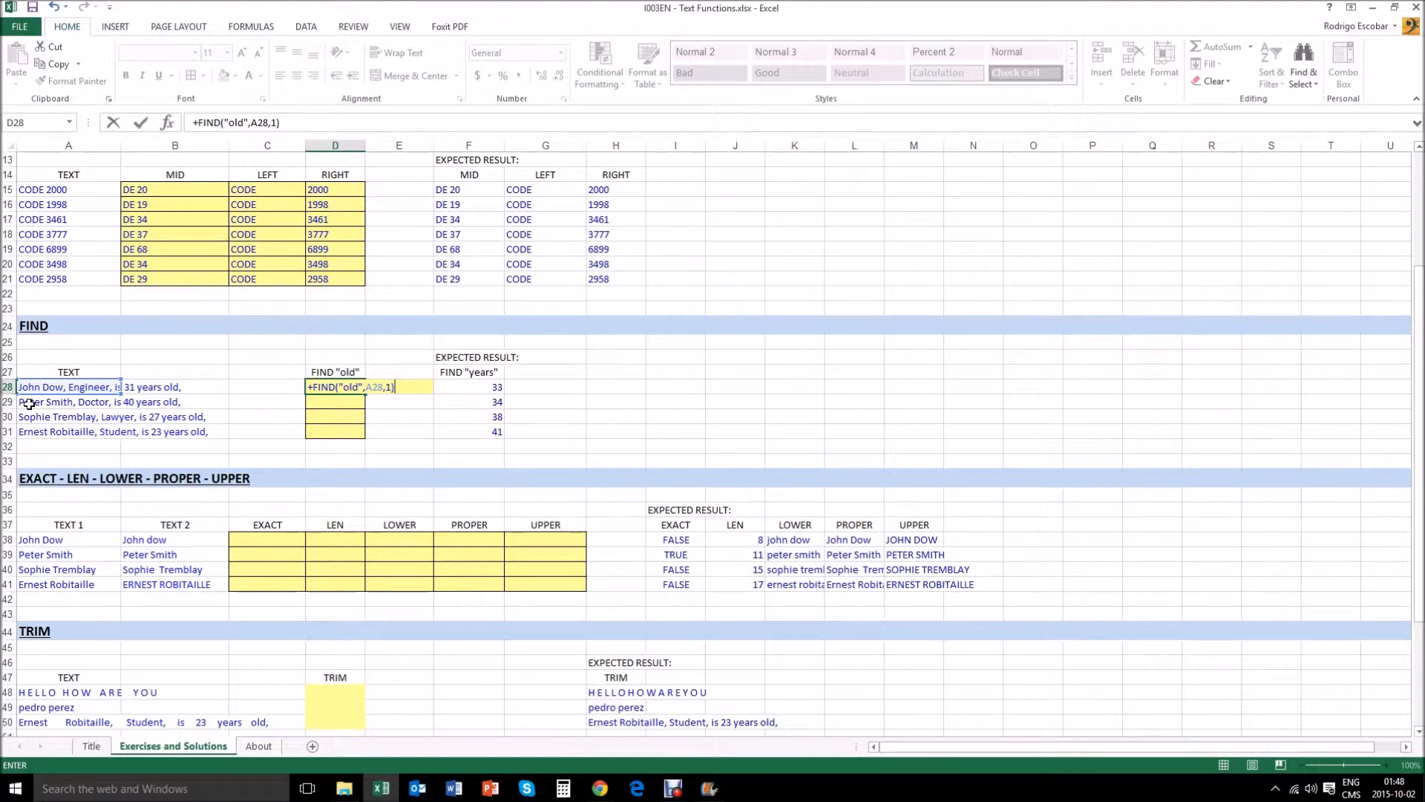
key("Return")
key("Up")
key("Up")
key("Down")
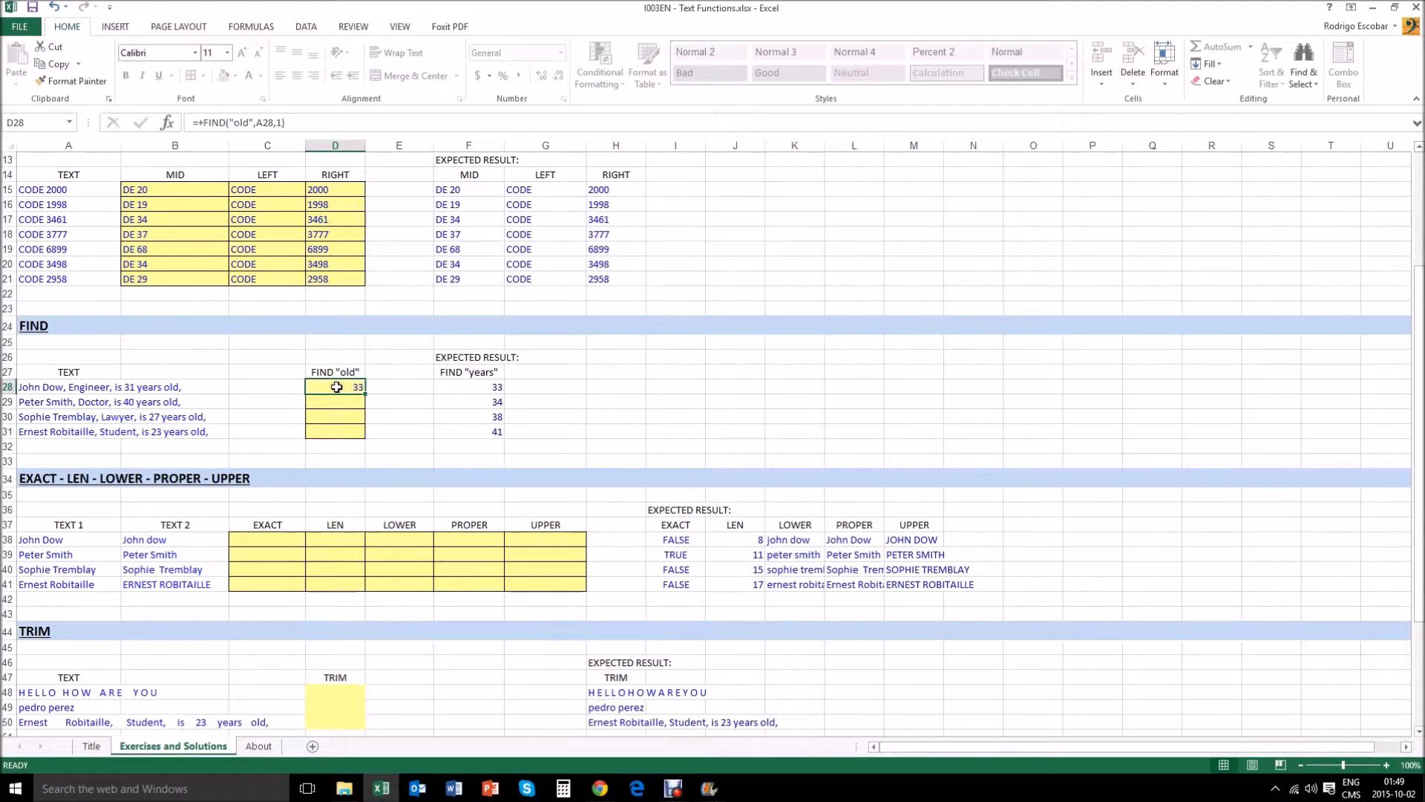
Copy the FIND formula from D28 to D29:D31 and check the filled cells.
left_click_drag(363, 394, 375, 444)
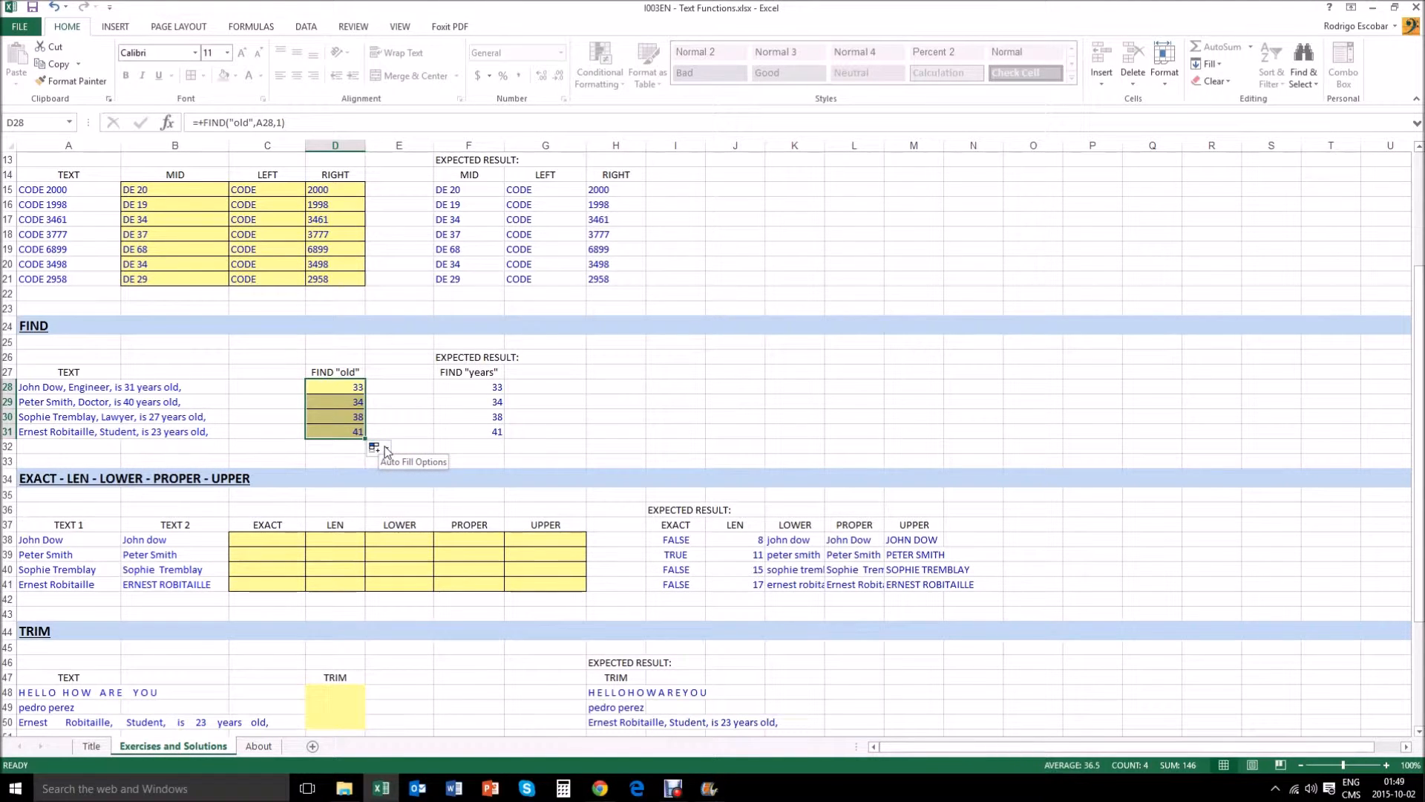
left_click(335, 433)
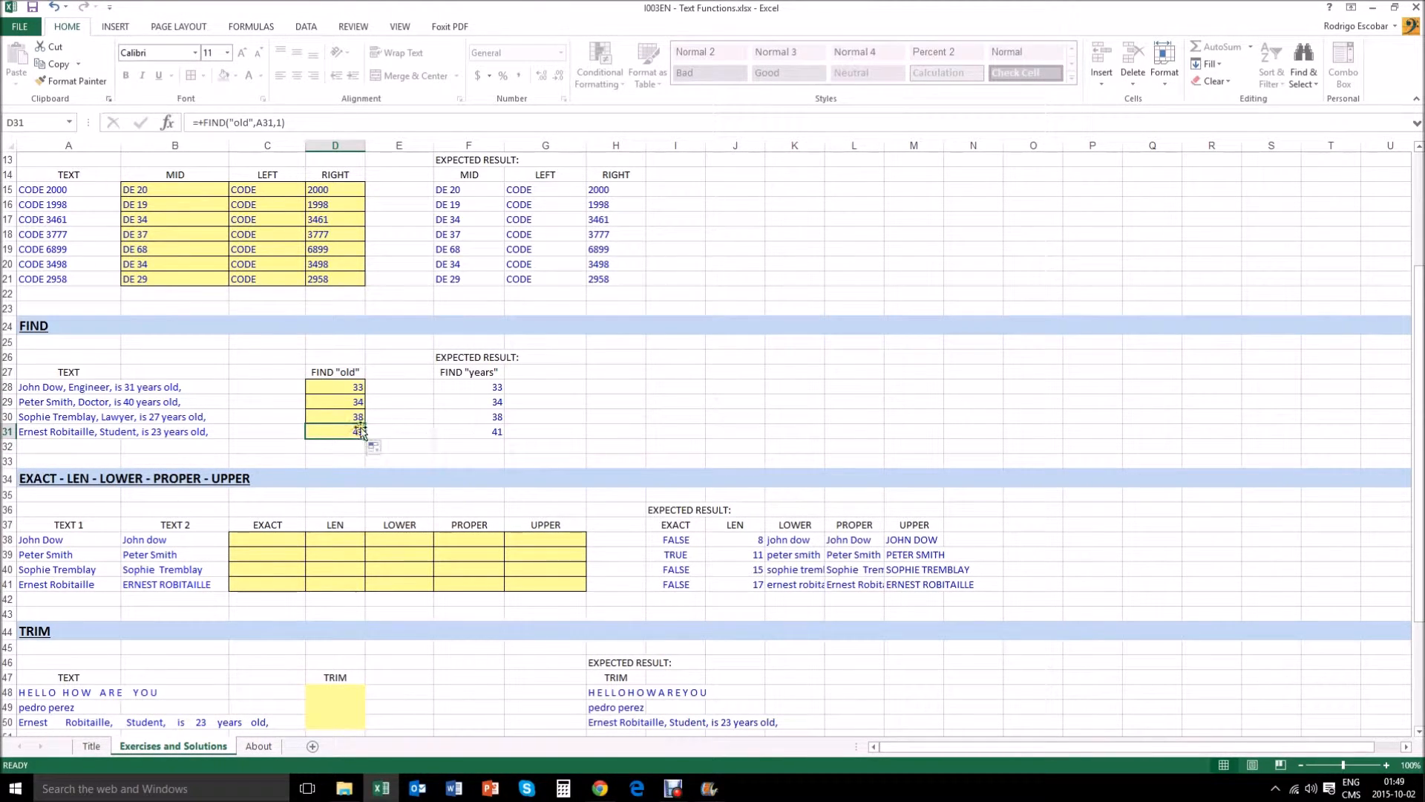
left_click(330, 417)
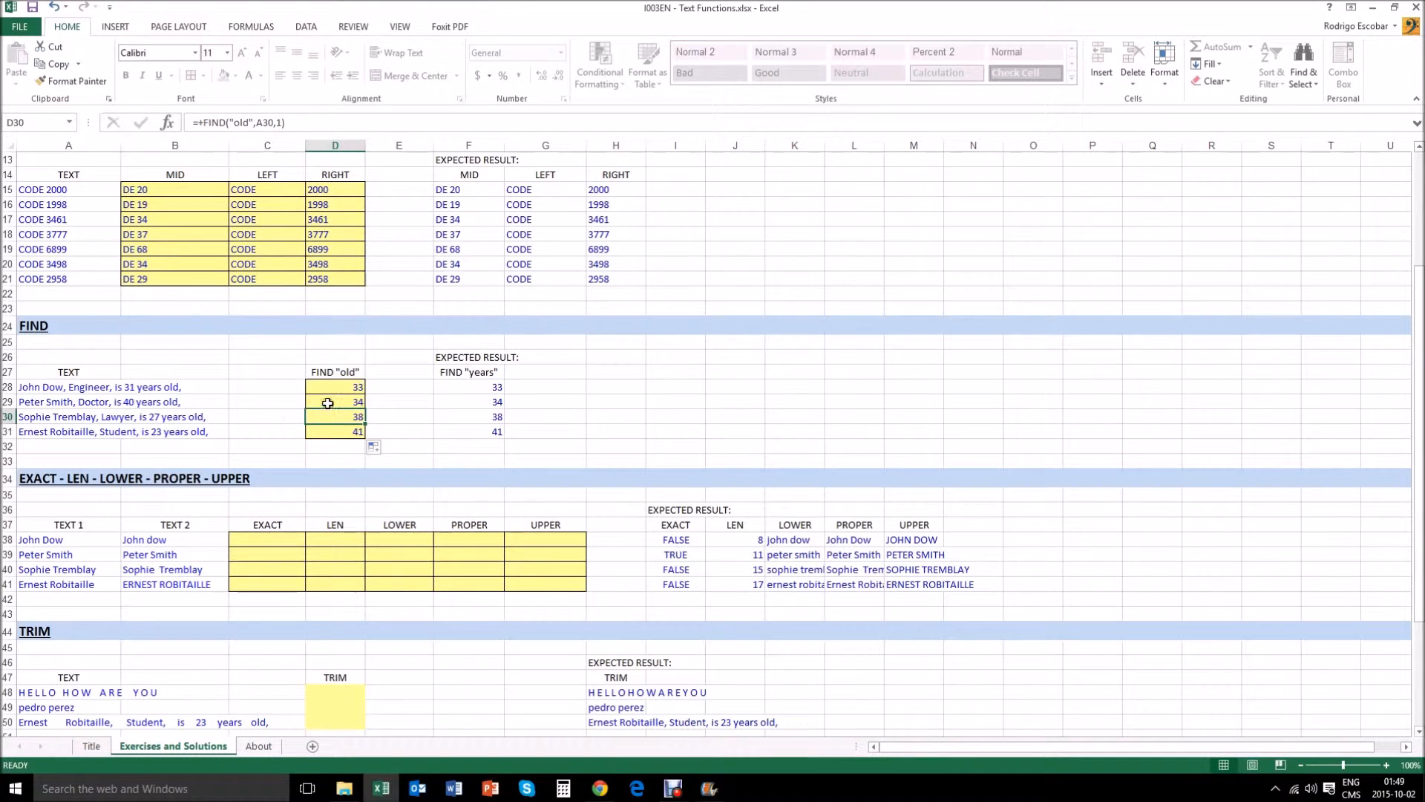
left_click(330, 402)
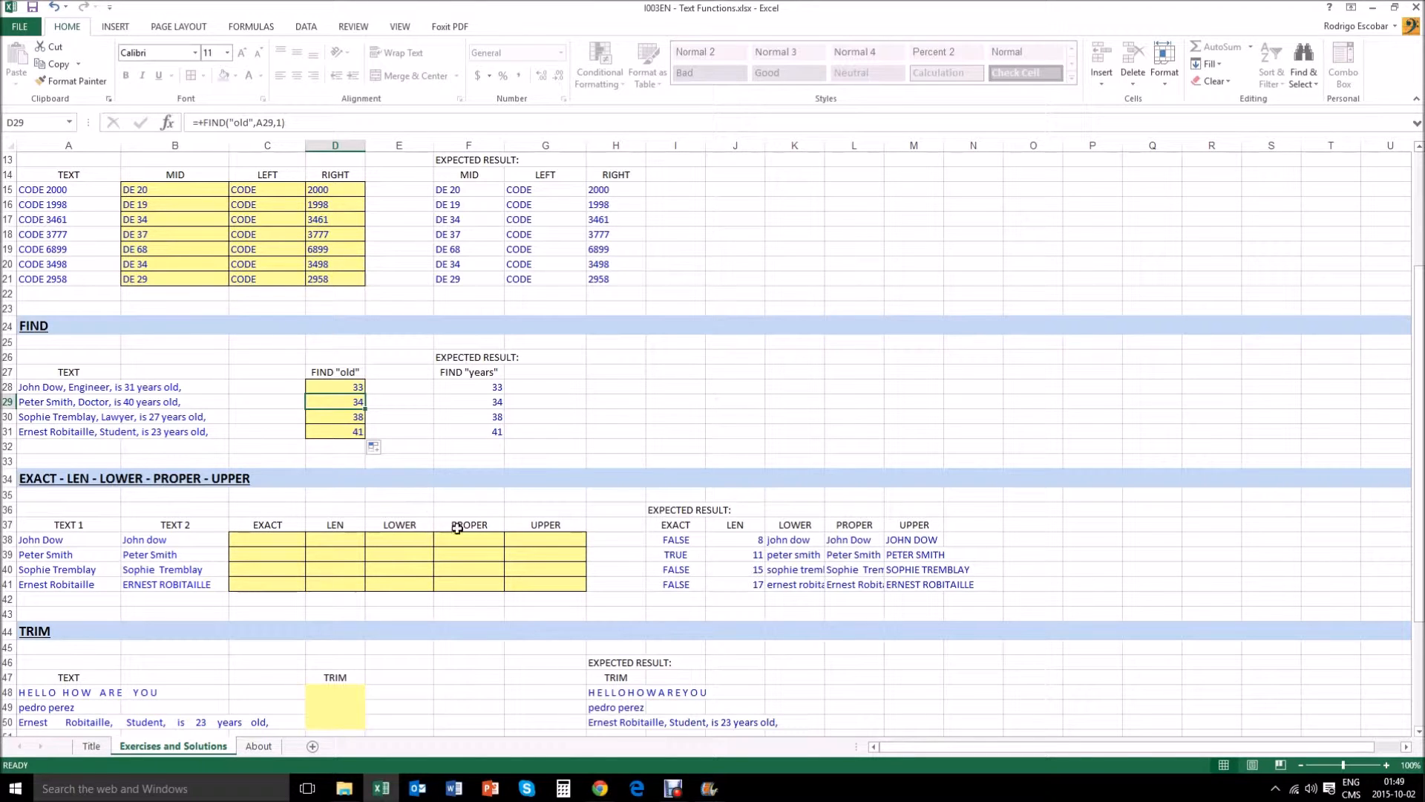
Compare the TEXT 1 and TEXT 2 entries in A38:B41 of the EXACT exercise.
left_click(273, 539)
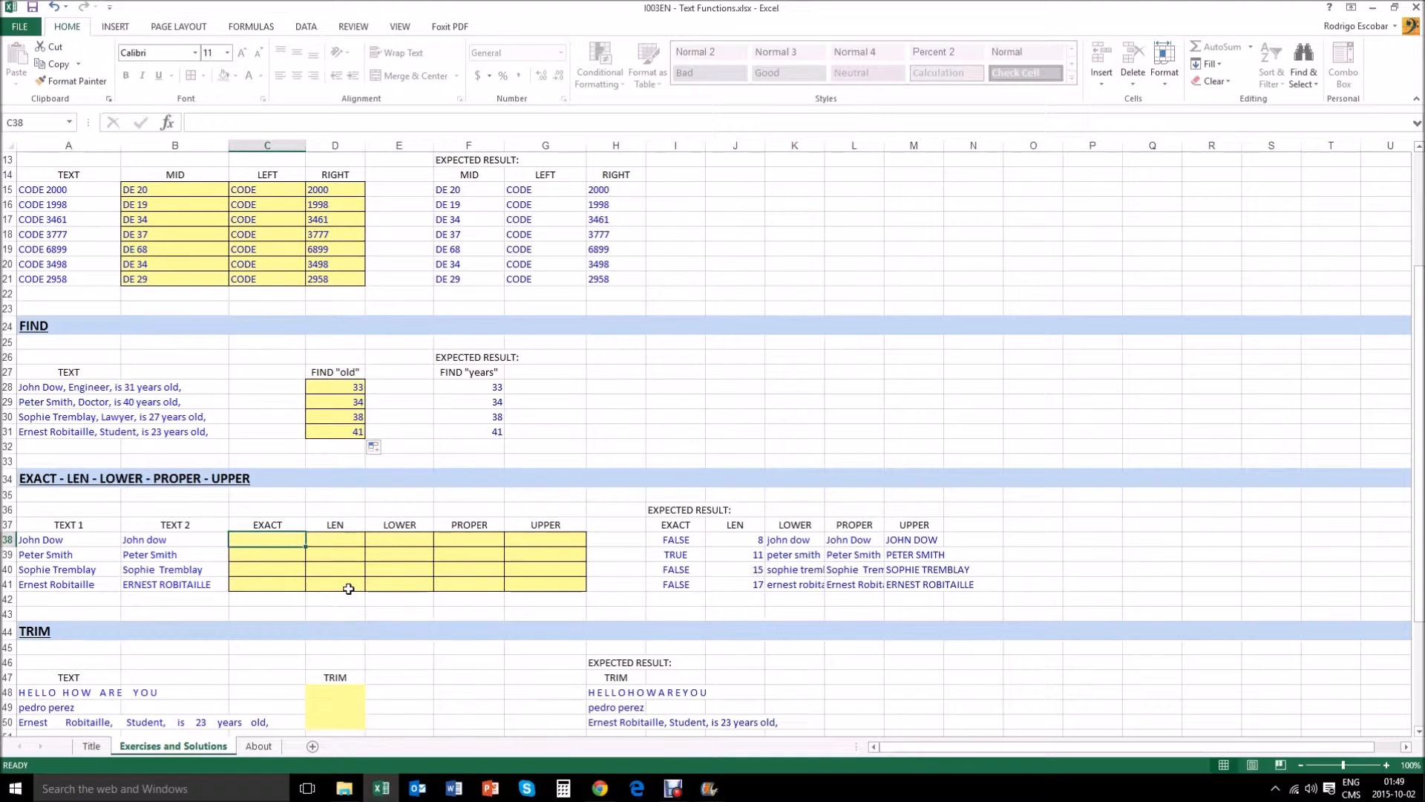
key("Left")
key("Left")
key("Right")
key("Left")
key("Right")
key("Left")
key("Down")
key("Down")
key("Down")
key("Up")
key("Up")
key("Up")
key("Up")
key("Down")
key("Right")
key("Down")
key("Down")
key("Down")
key("Down")
key("Up")
key("Up")
key("Up")
key("Up")
key("Up")
key("Down")
key("Right")
Enter an EXACT formula in C38 comparing A38 with B38, and copy it down to C39:C41.
type("+")
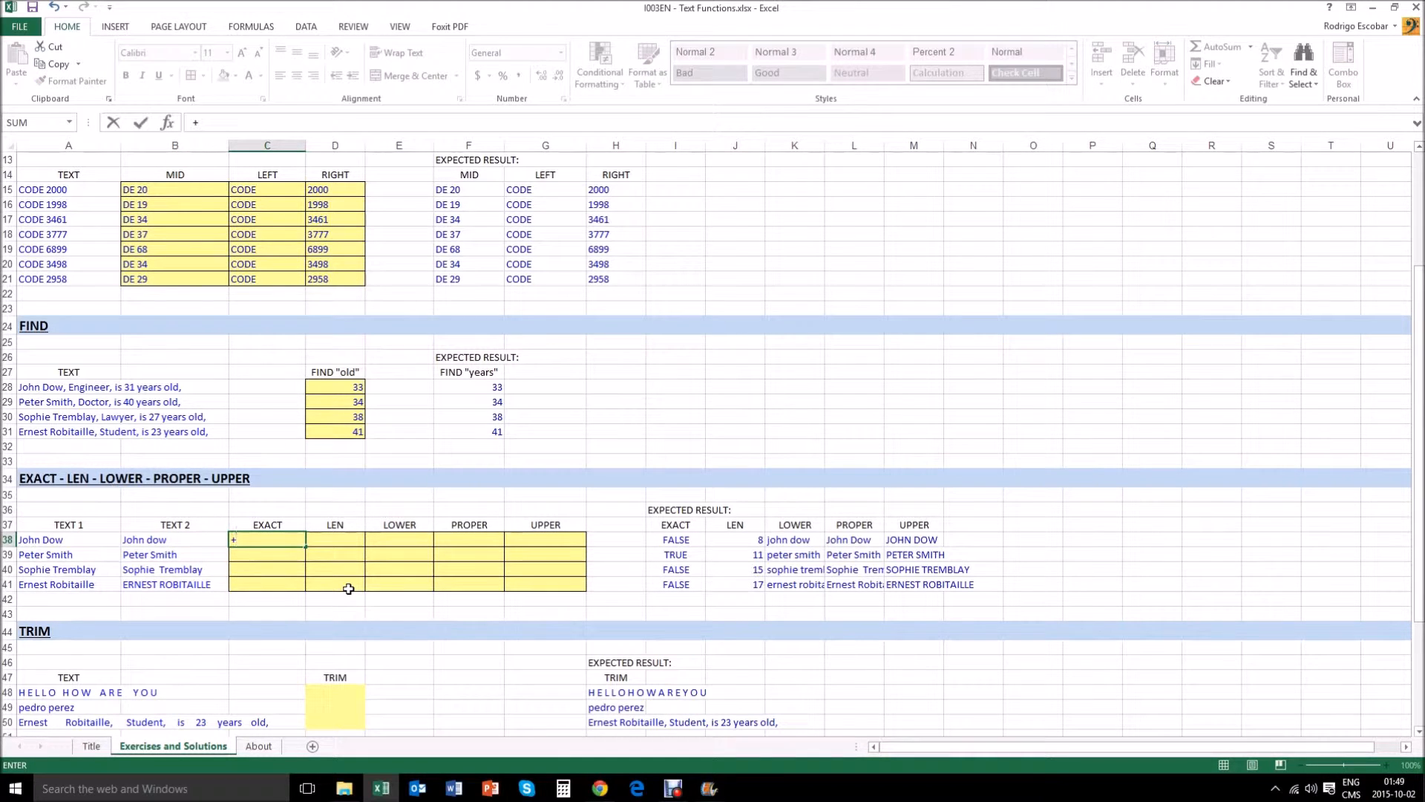
type("EXACT")
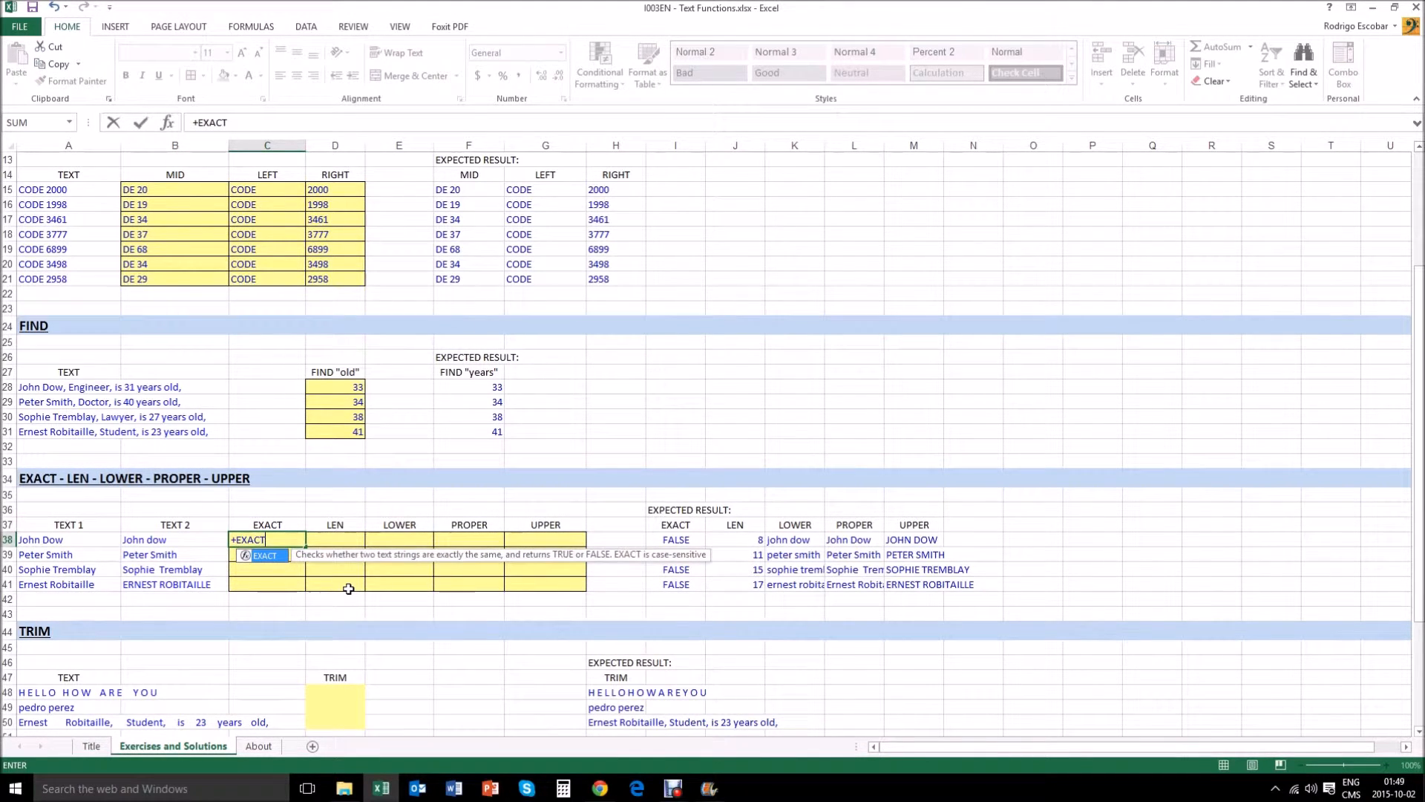
type("(")
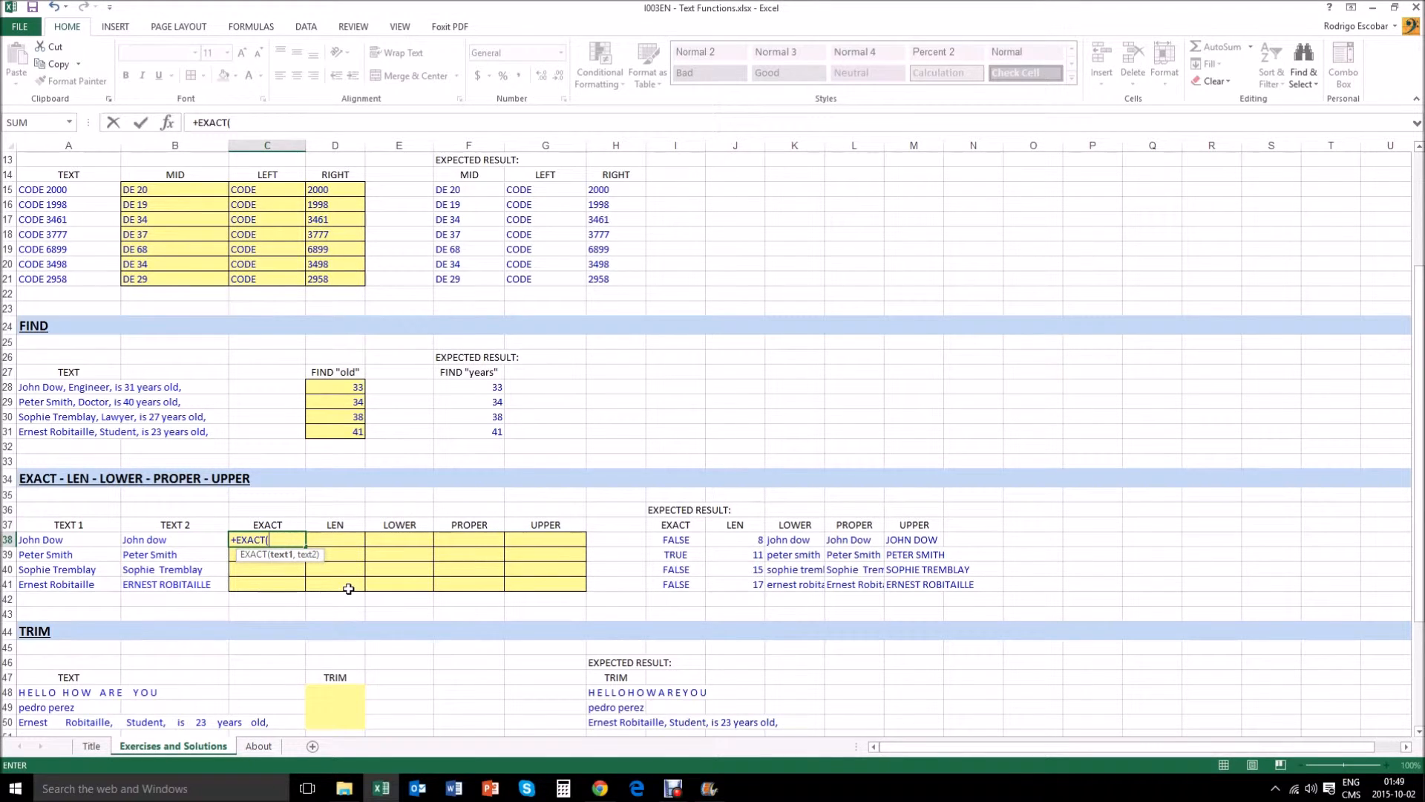
left_click(81, 539)
type(",")
left_click(152, 539)
type(")")
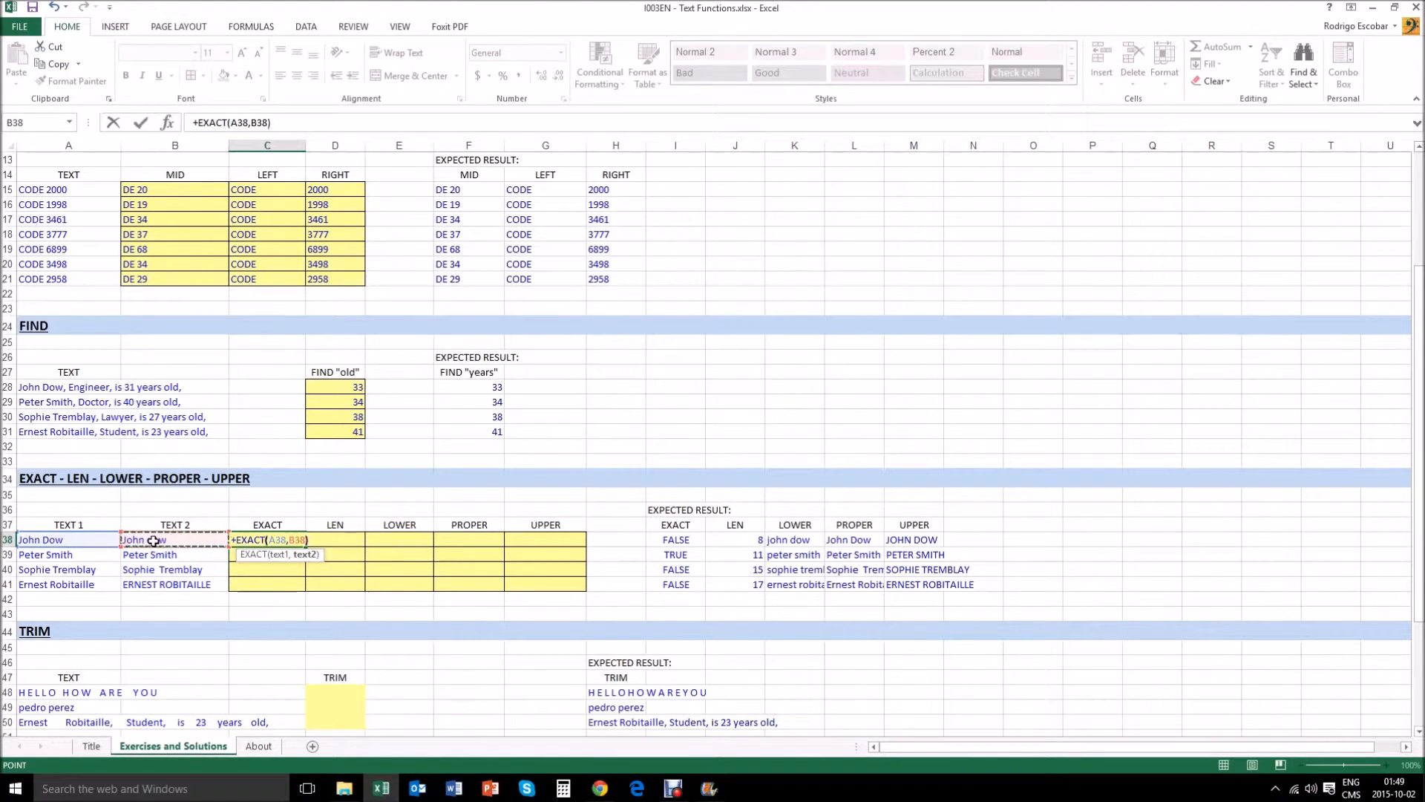
key("ctrl+Return")
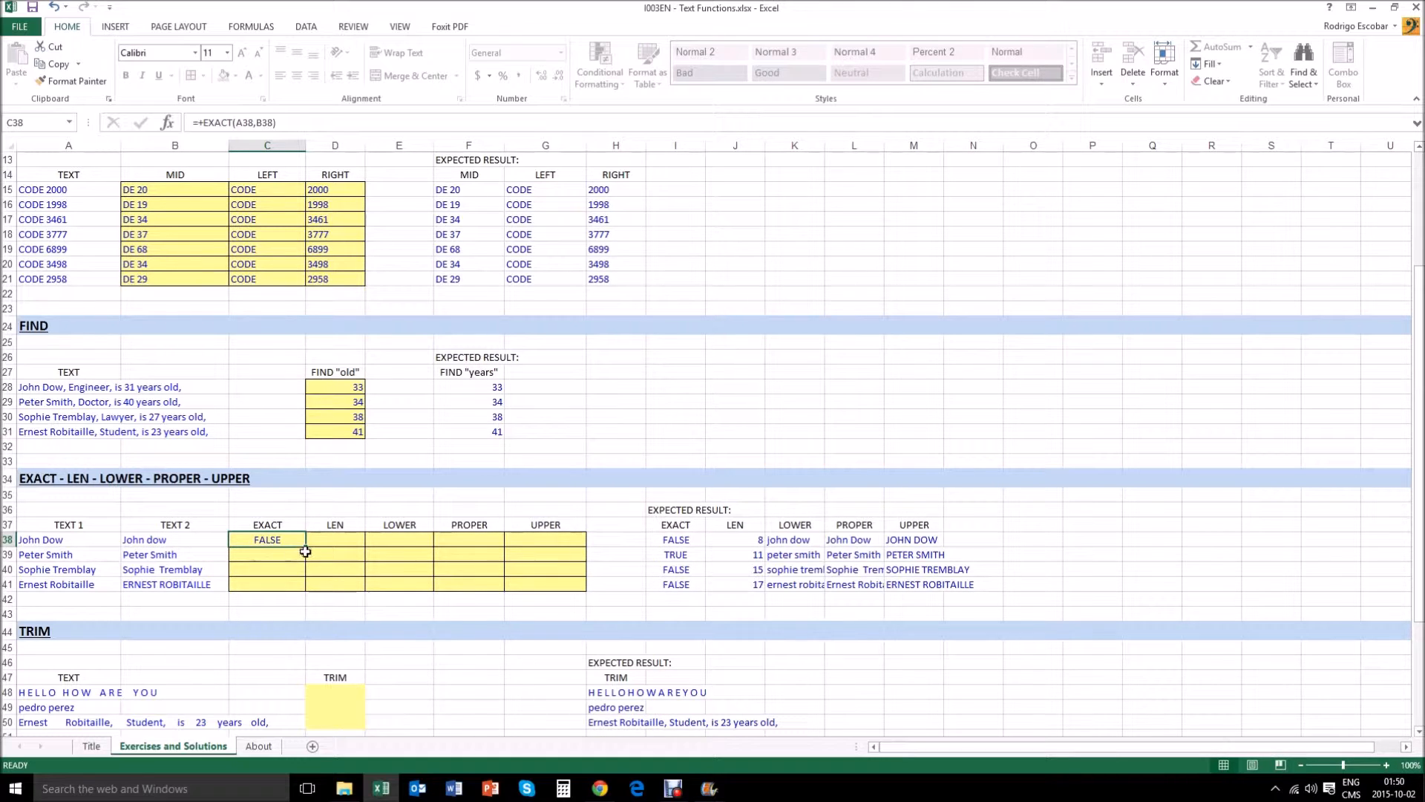
left_click_drag(306, 547, 312, 591)
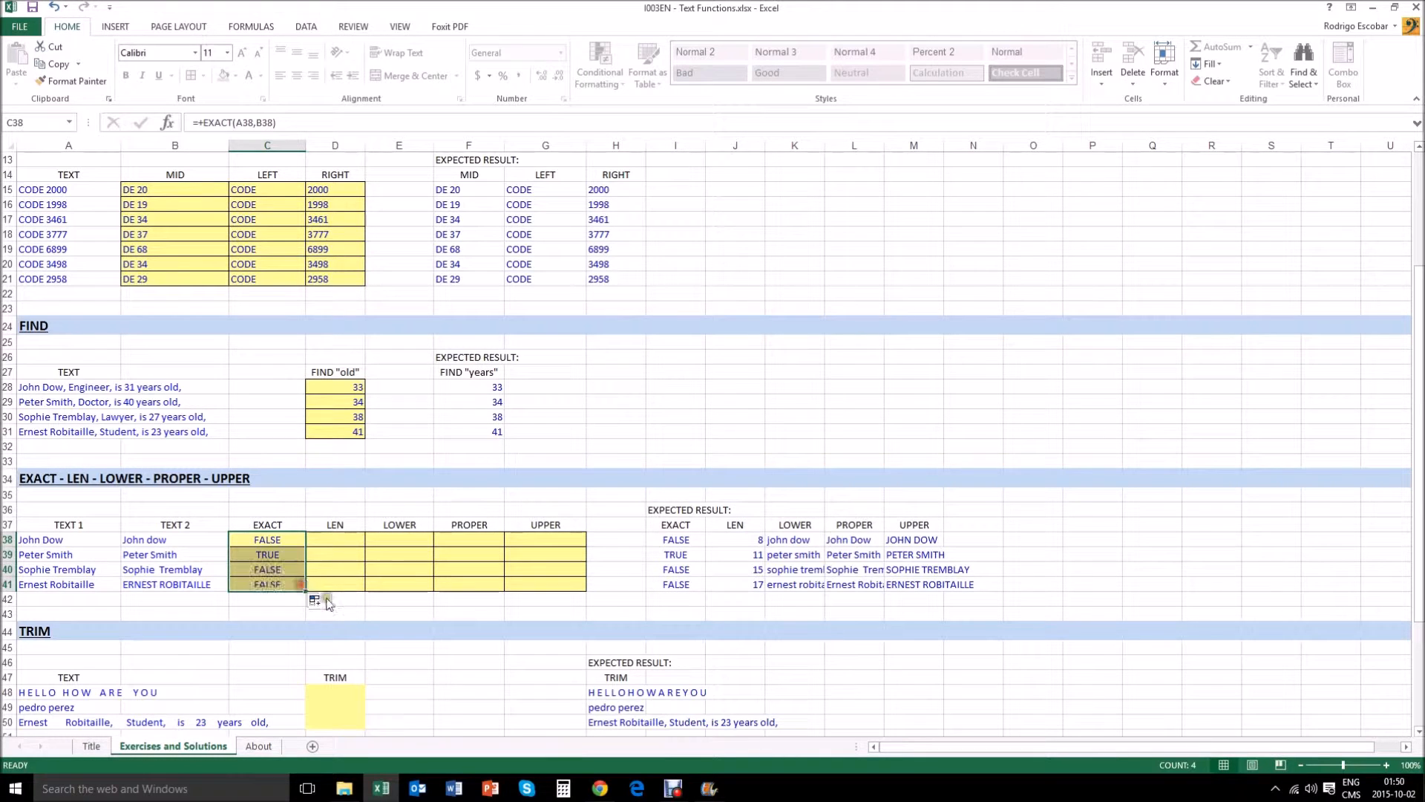
Check the EXACT results in rows 39 to 41 against their TEXT 1 and TEXT 2 entries.
left_click(219, 555)
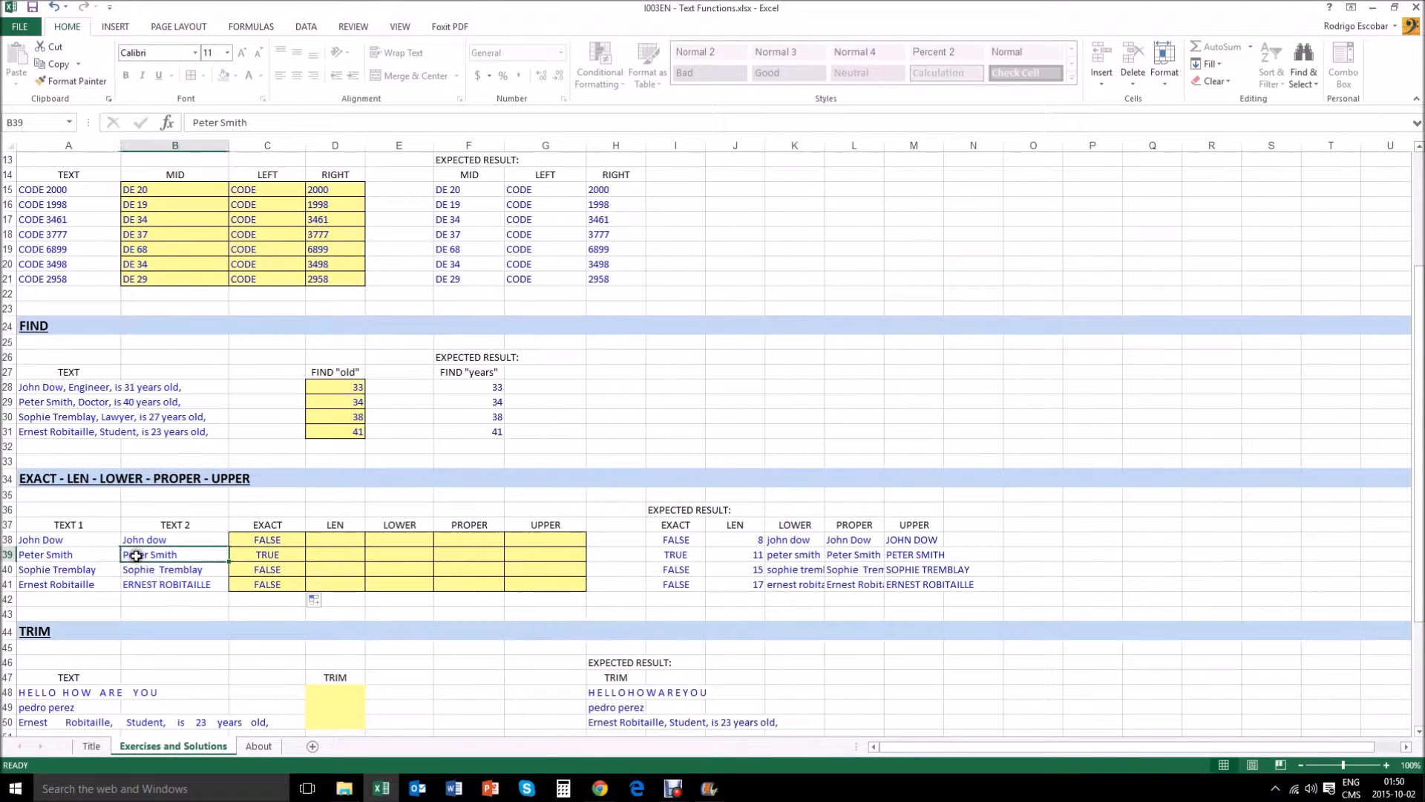
left_click(78, 569)
left_click(149, 571)
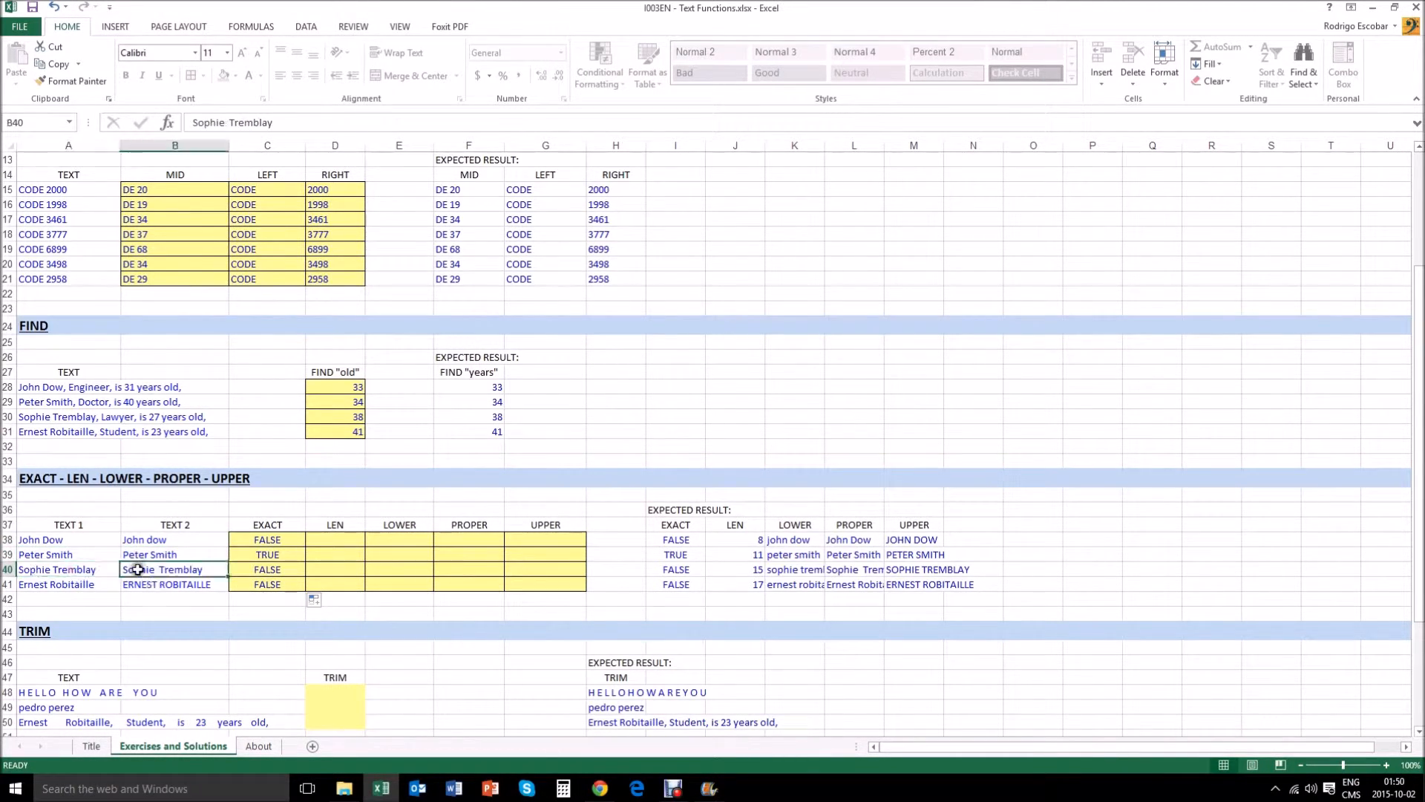
left_click(51, 572)
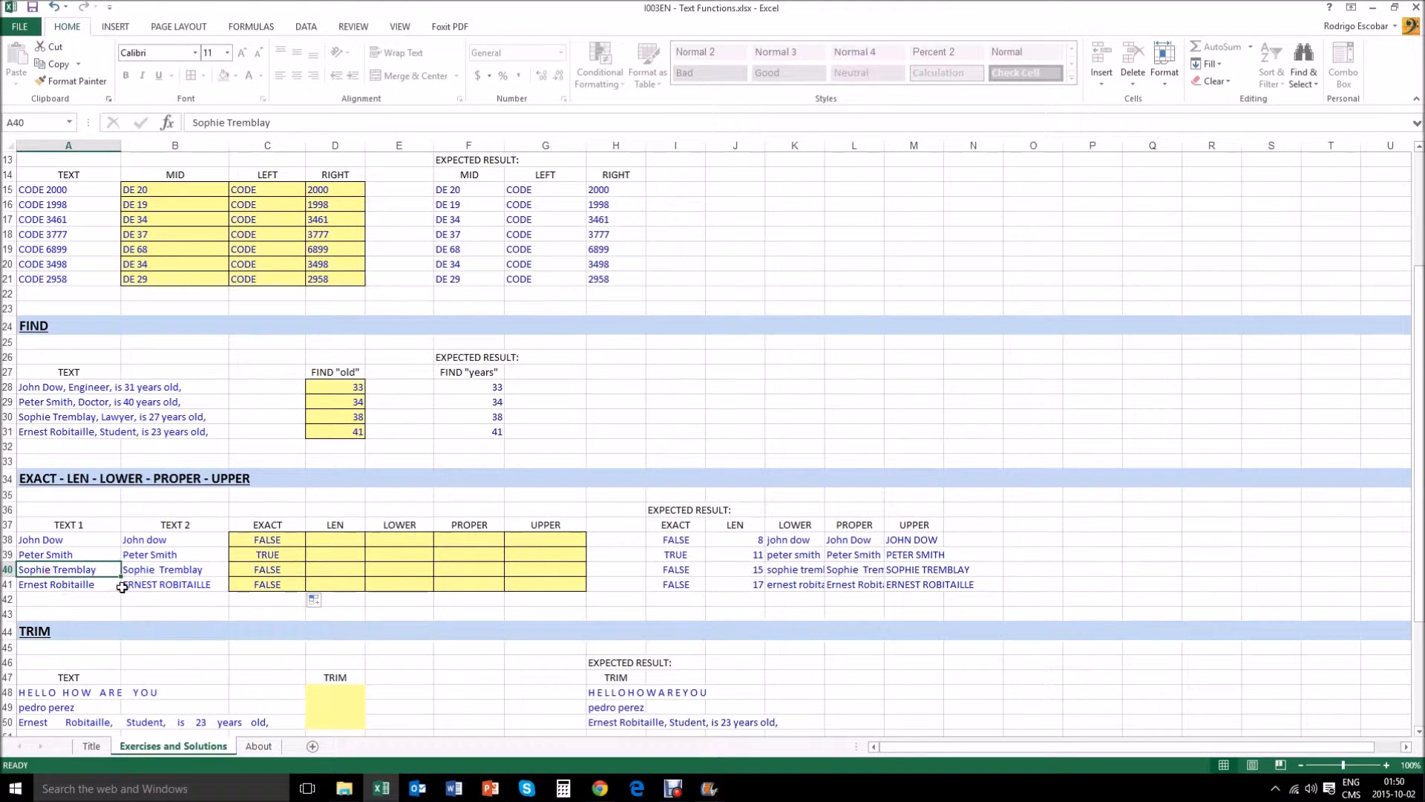
left_click(155, 571)
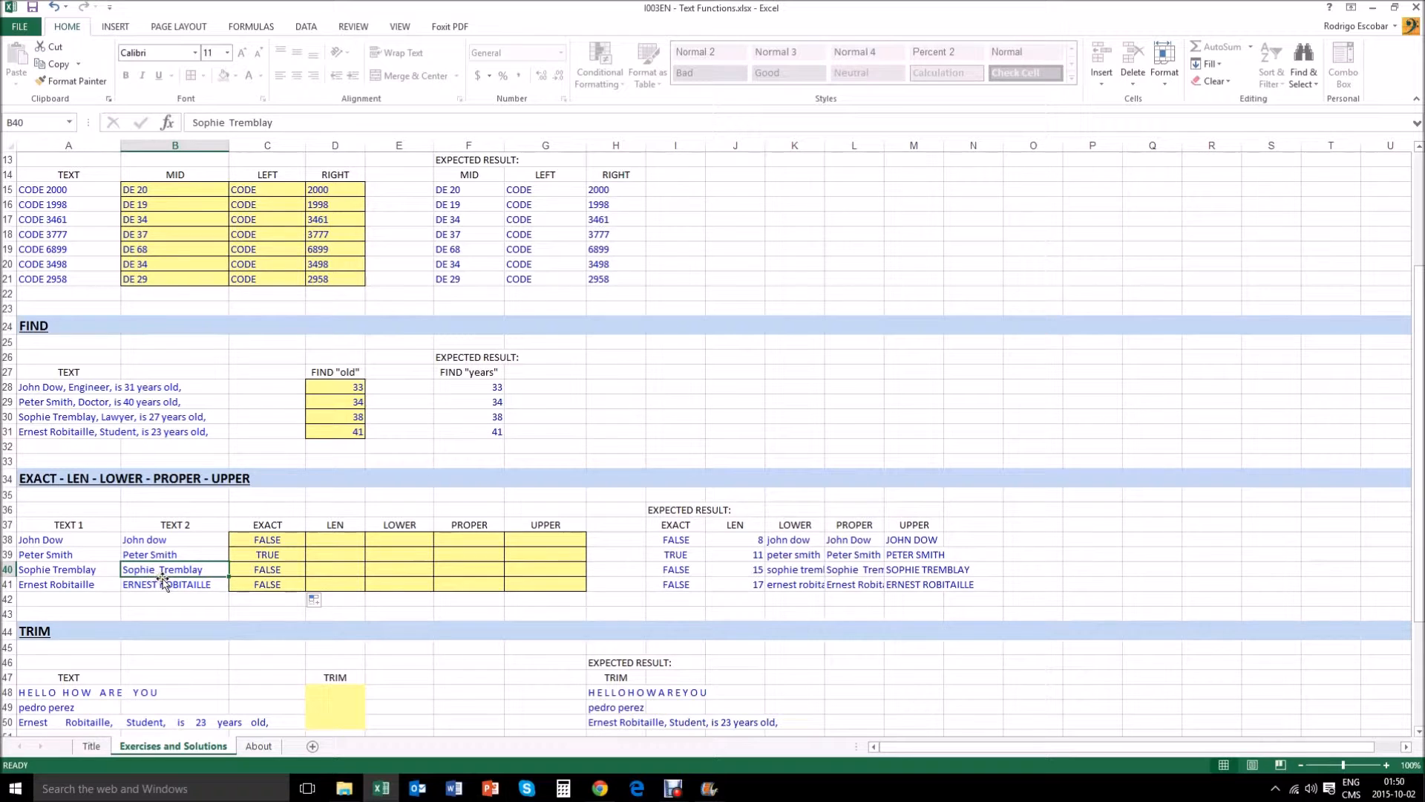
left_click(256, 570)
left_click(251, 586)
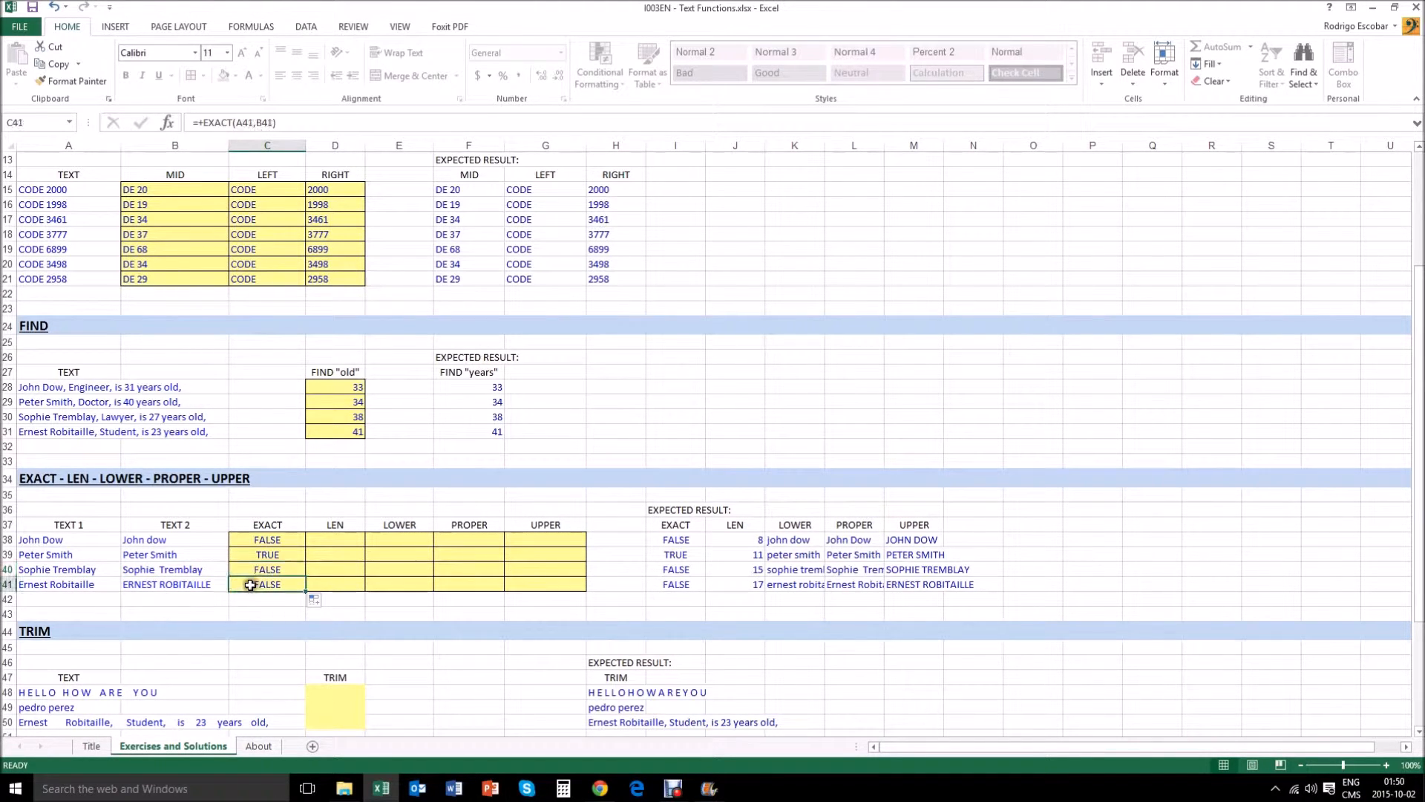
left_click(77, 583)
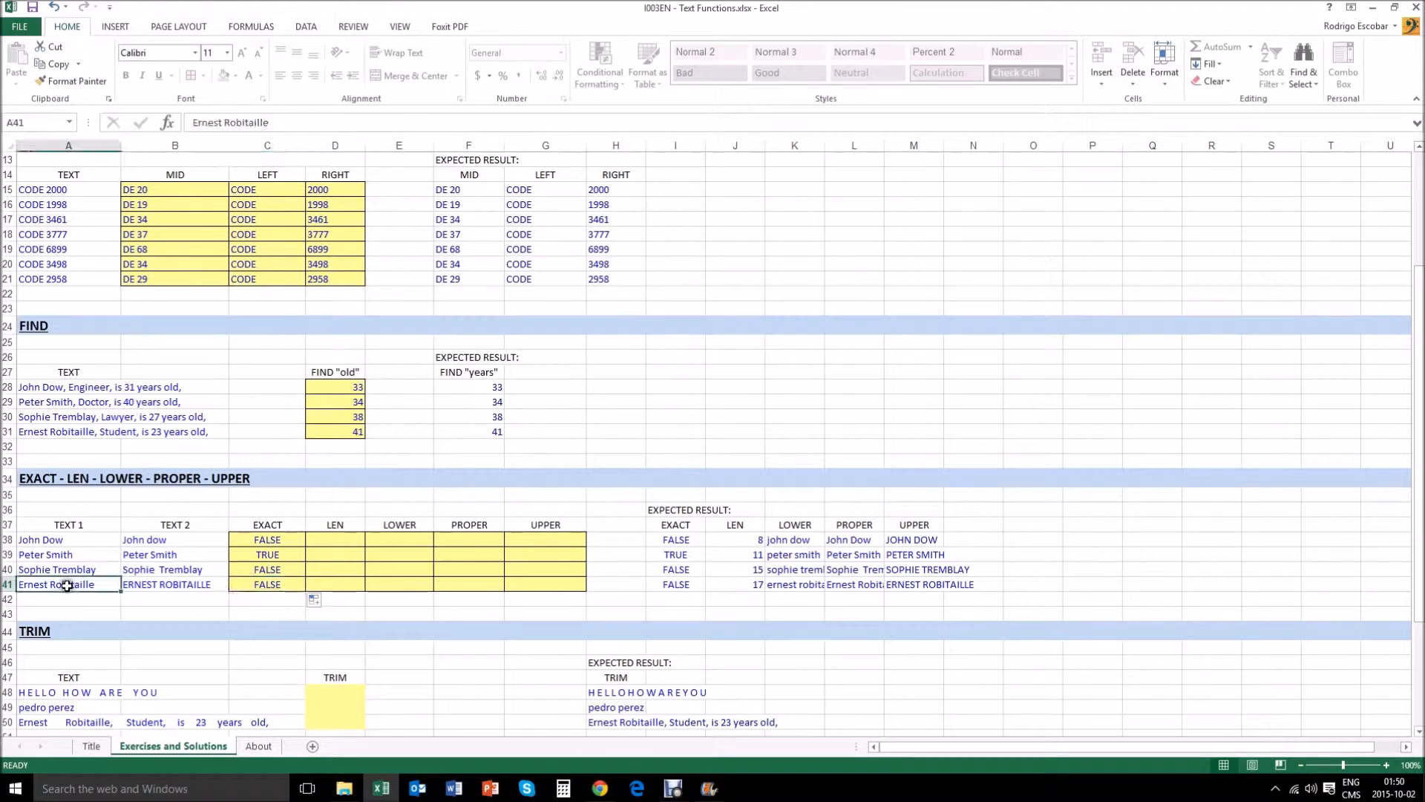
left_click(162, 585)
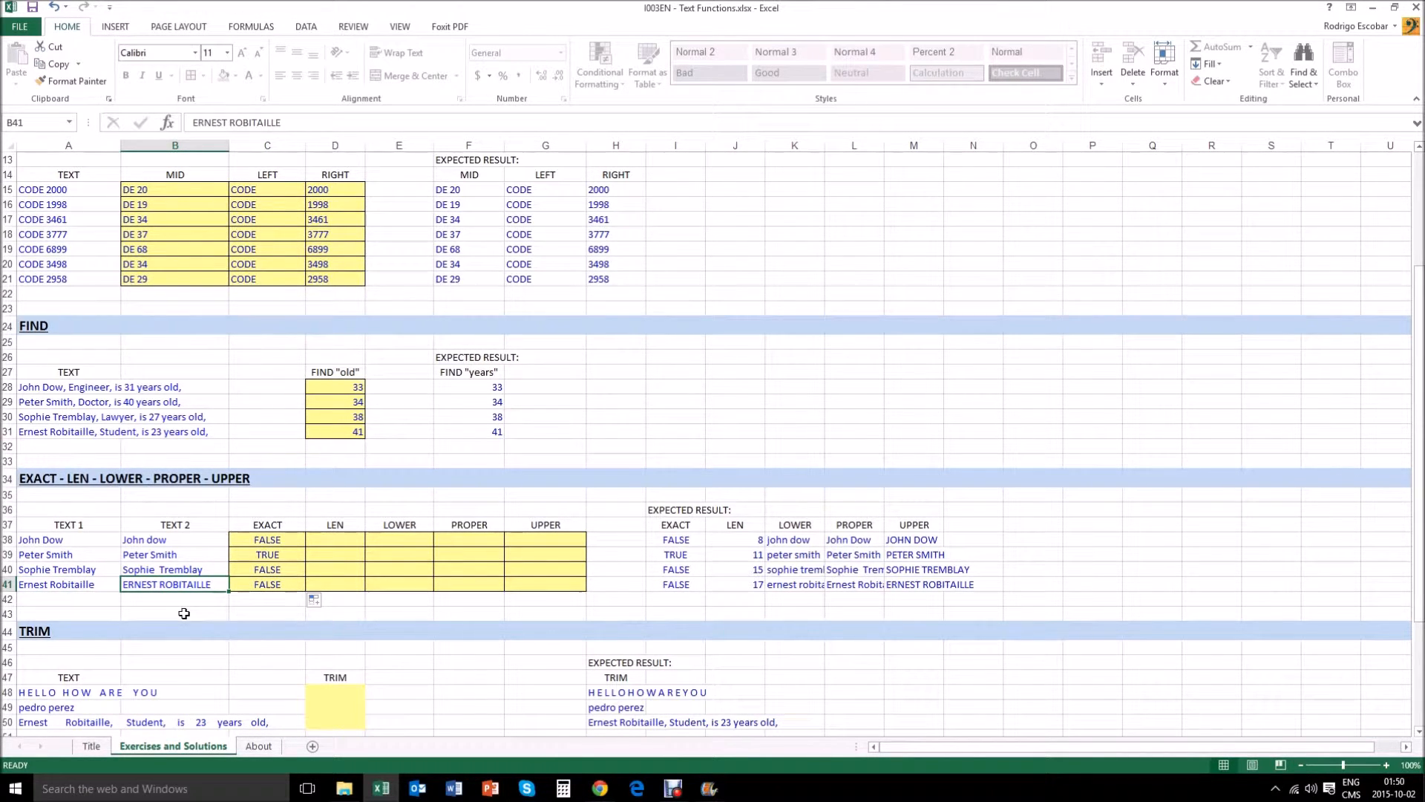
Enter a LEN formula in D38 that counts the characters of A38.
left_click(335, 541)
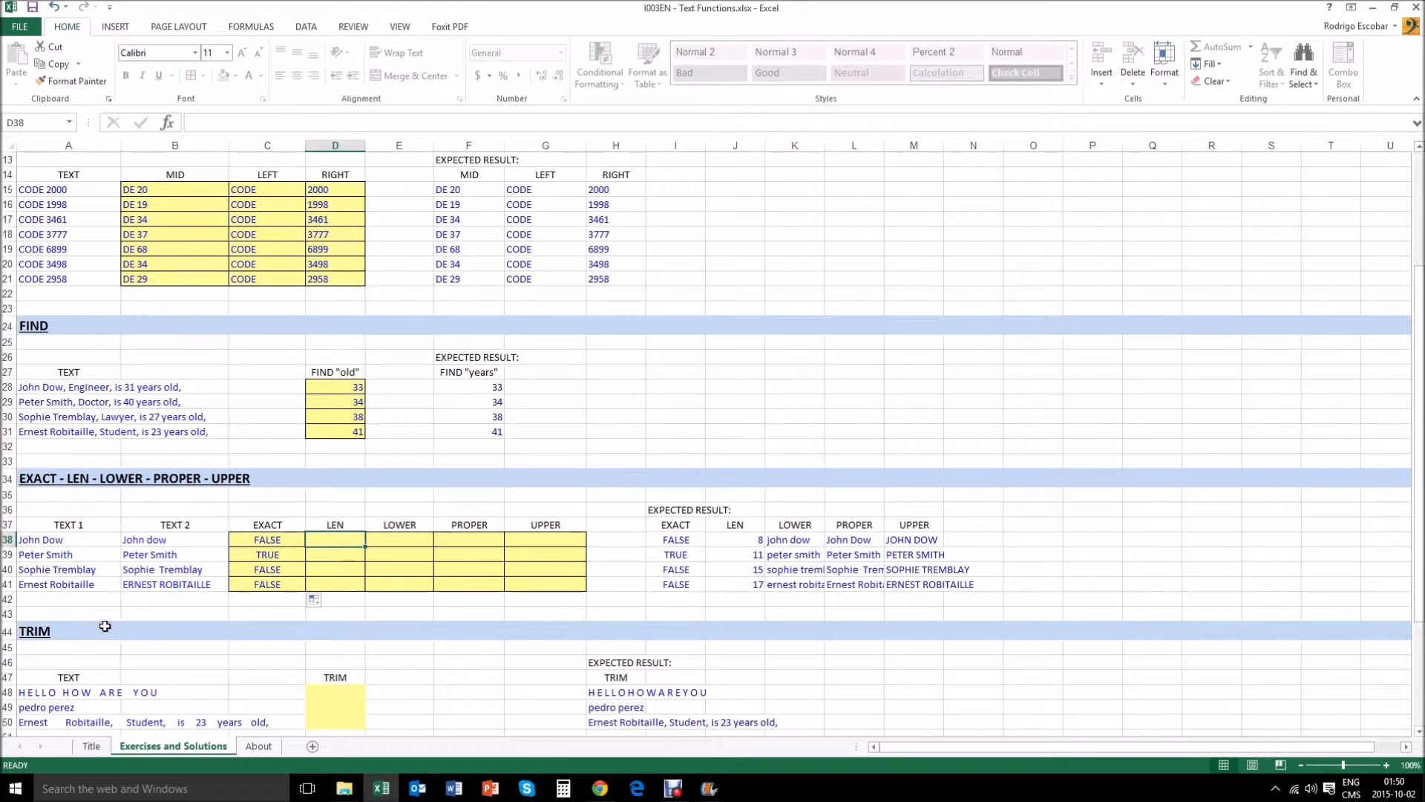
type("+")
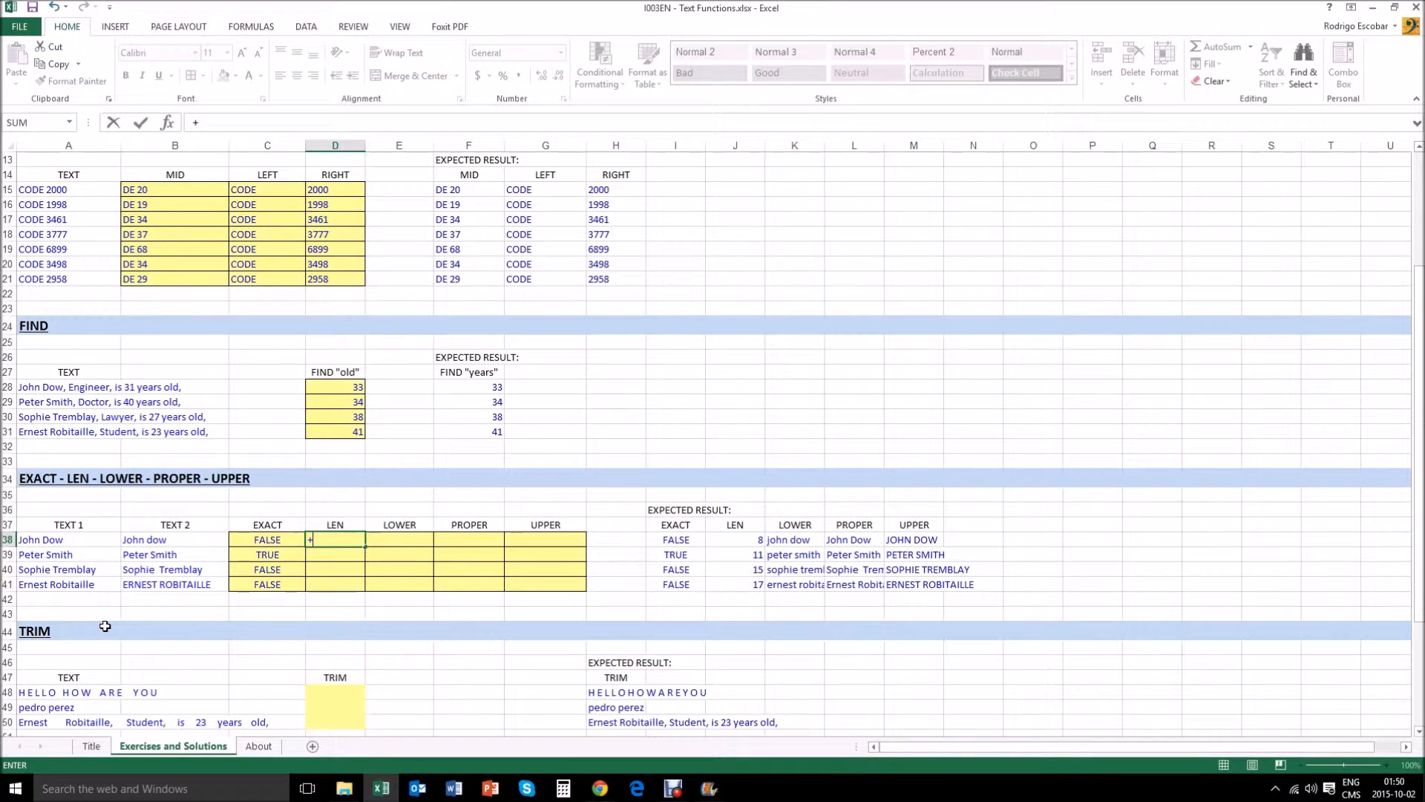
type("LEN(")
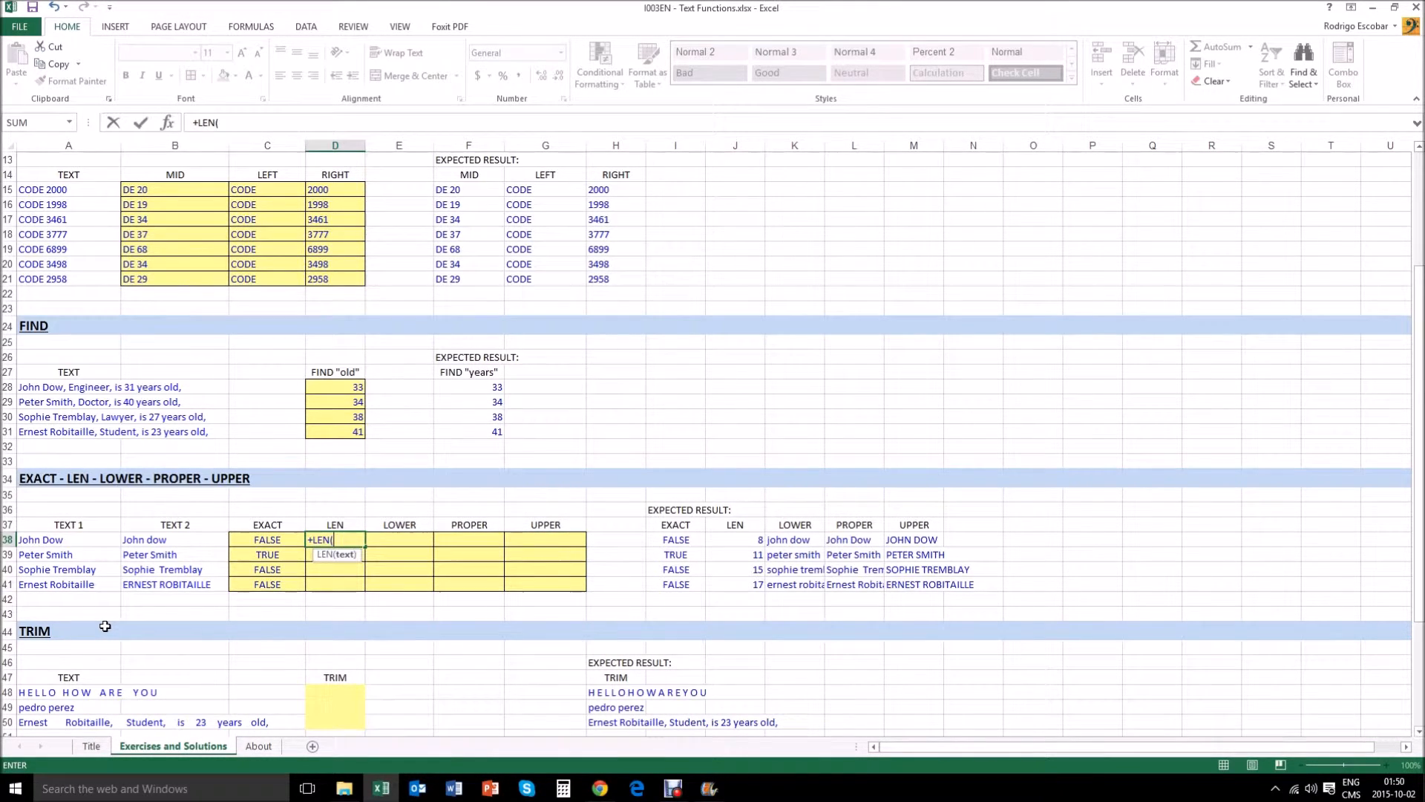
left_click(70, 540)
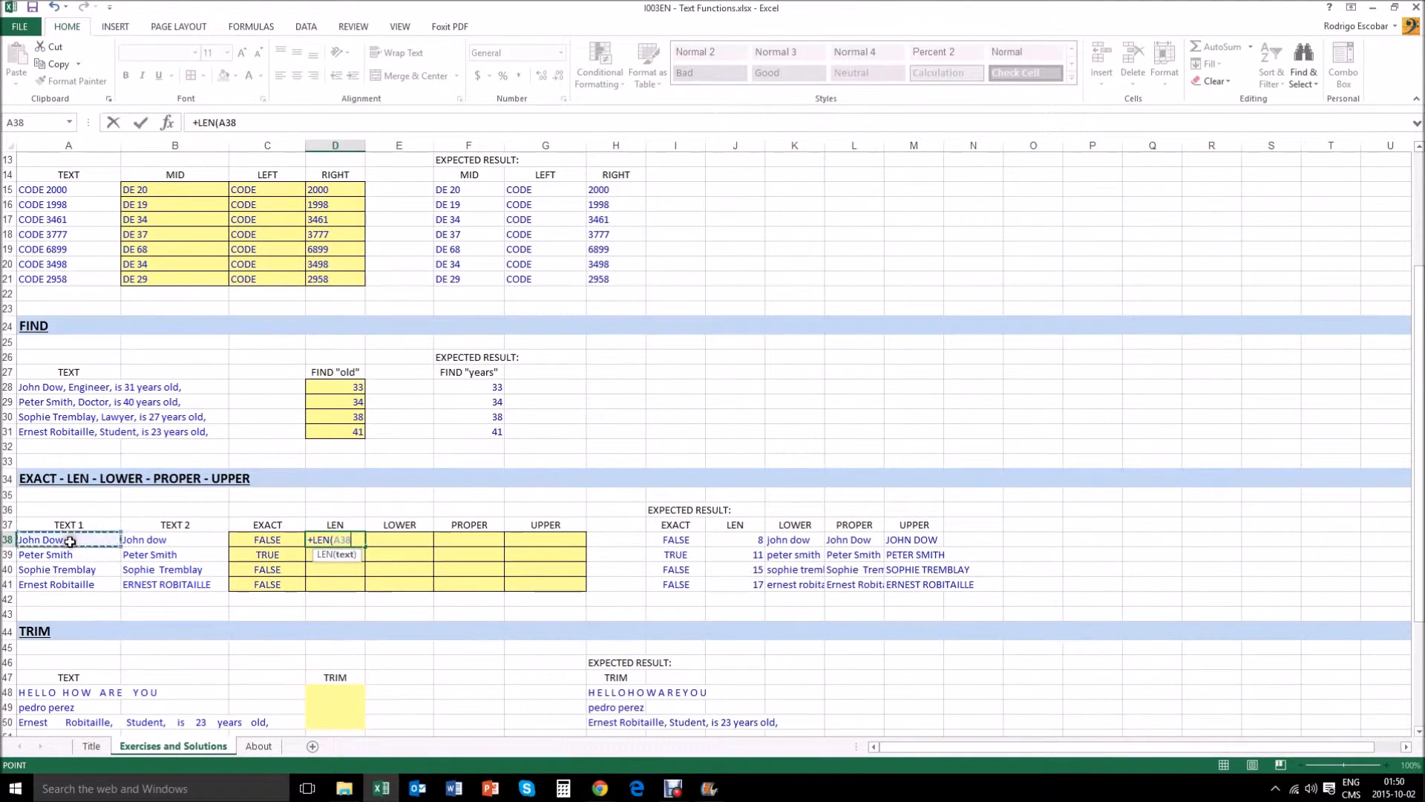
key("Return")
key("Up")
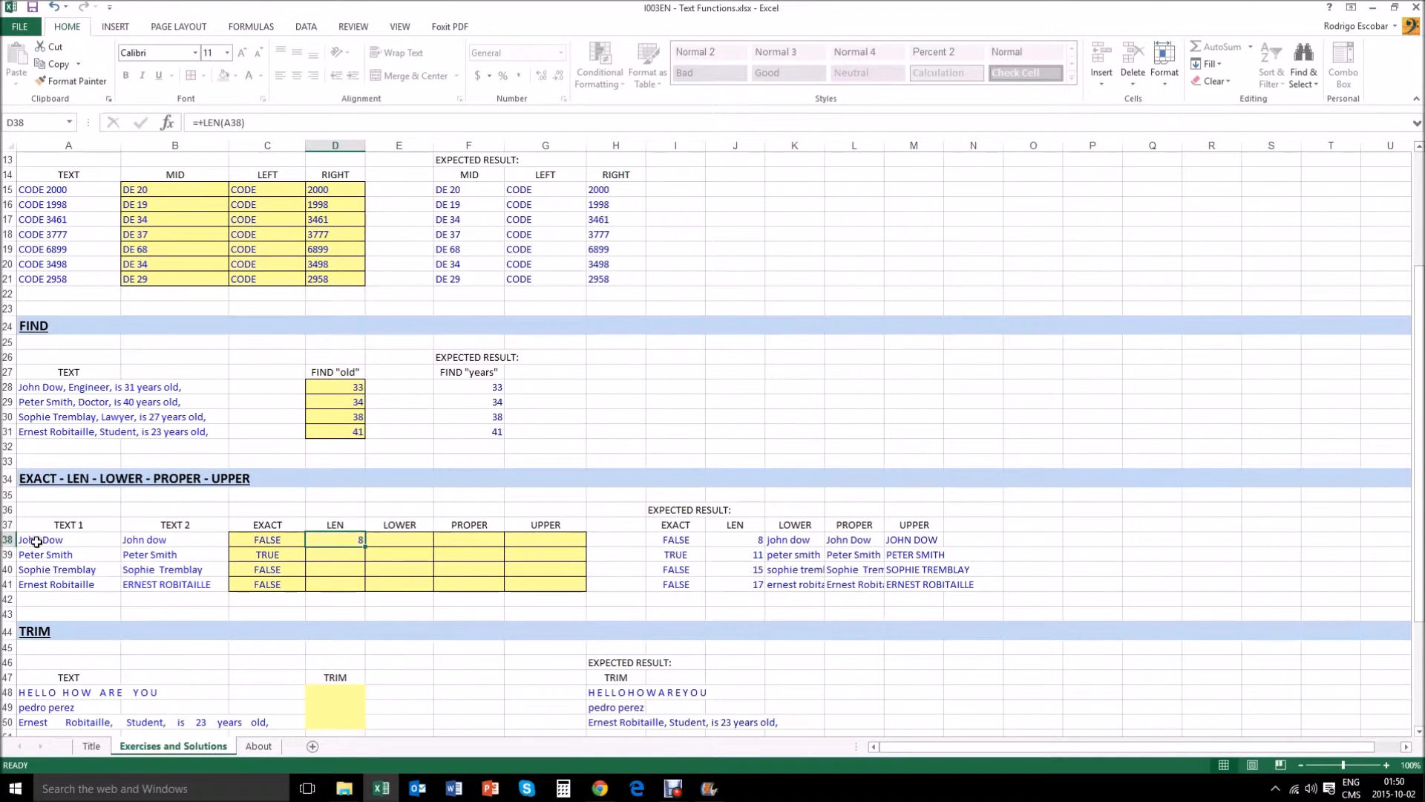
Copy the LEN formula from D38 to D39:D41 and check the filled cells.
left_click_drag(364, 547, 371, 588)
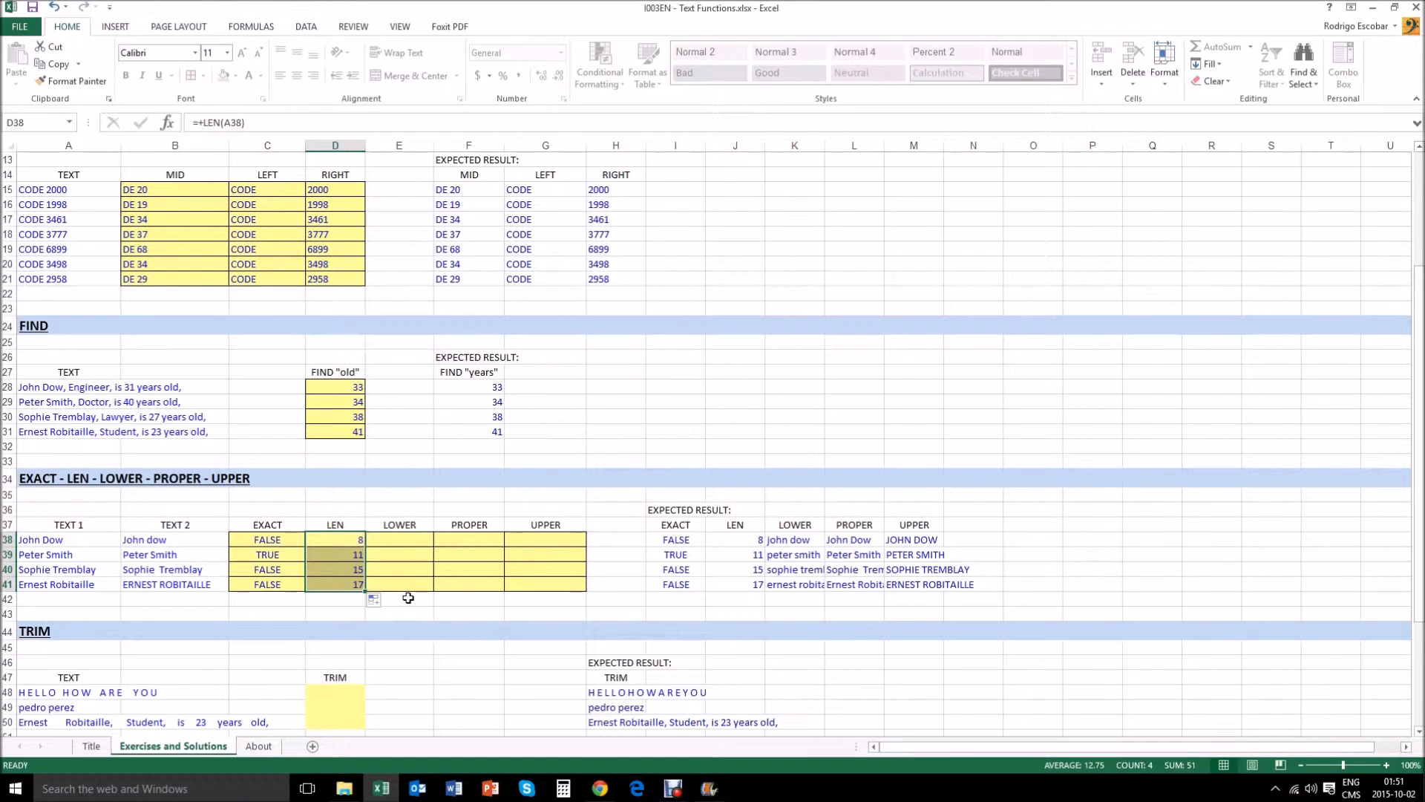
key("Up")
key("Down")
key("Down")
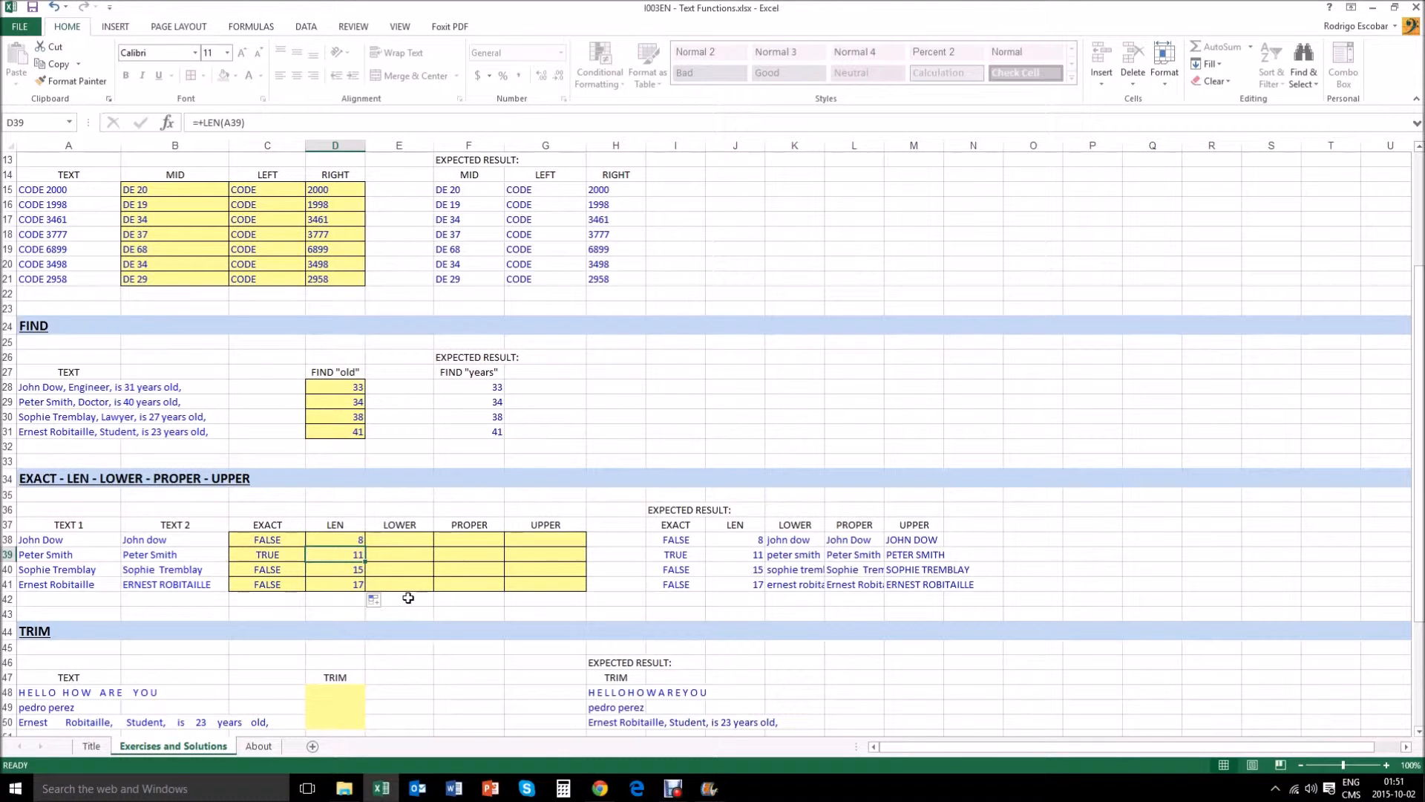
Review the LEN results and TEXT entries in rows 38 to 41 and the empty LOWER and PROPER cells beside them.
key("Up")
key("Up")
key("Down")
key("Right")
key("Left")
key("Left")
key("Left")
key("Left")
key("Down")
key("Down")
key("Down")
key("Down")
key("Right")
key("Up")
key("Up")
key("Up")
key("Up")
key("Up")
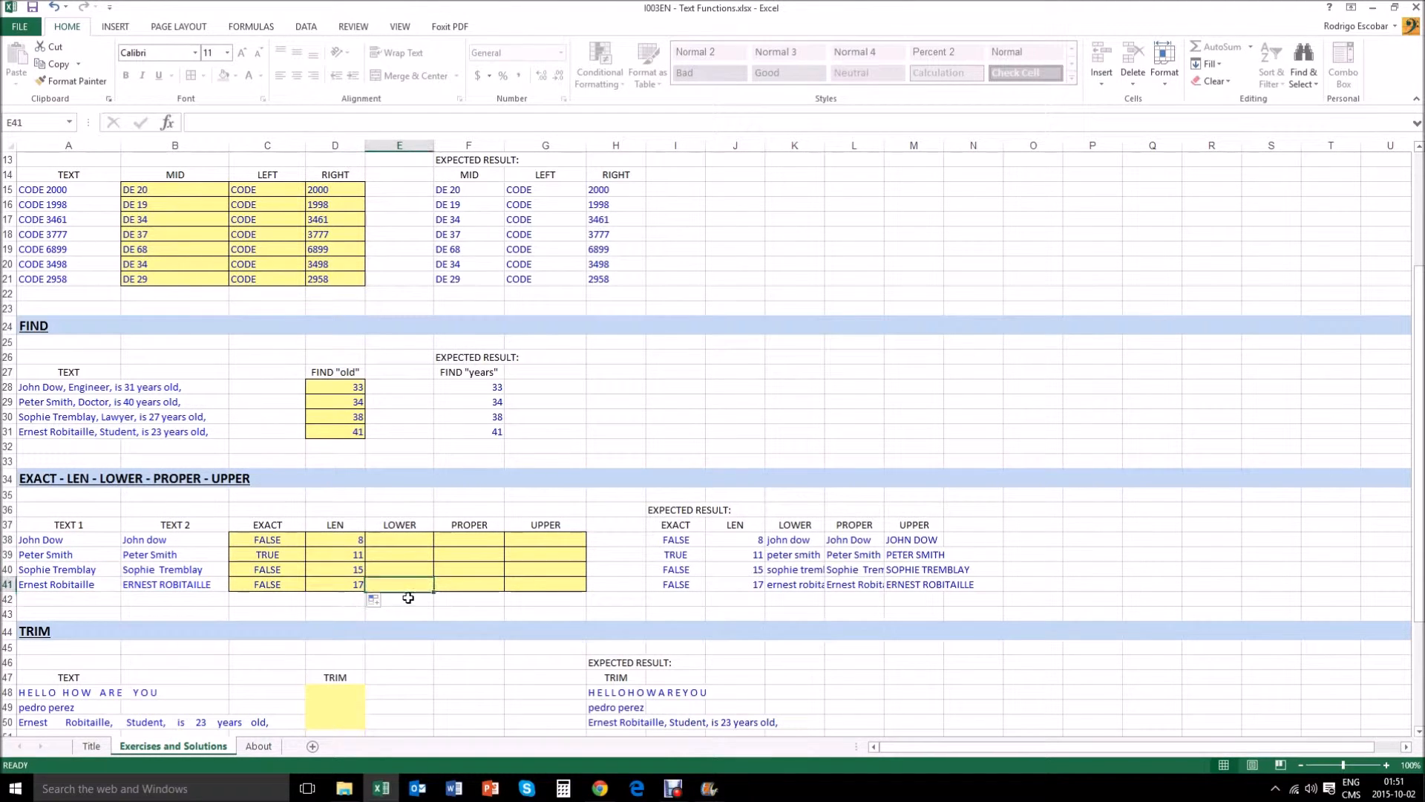
key("Down")
key("Right")
key("Right")
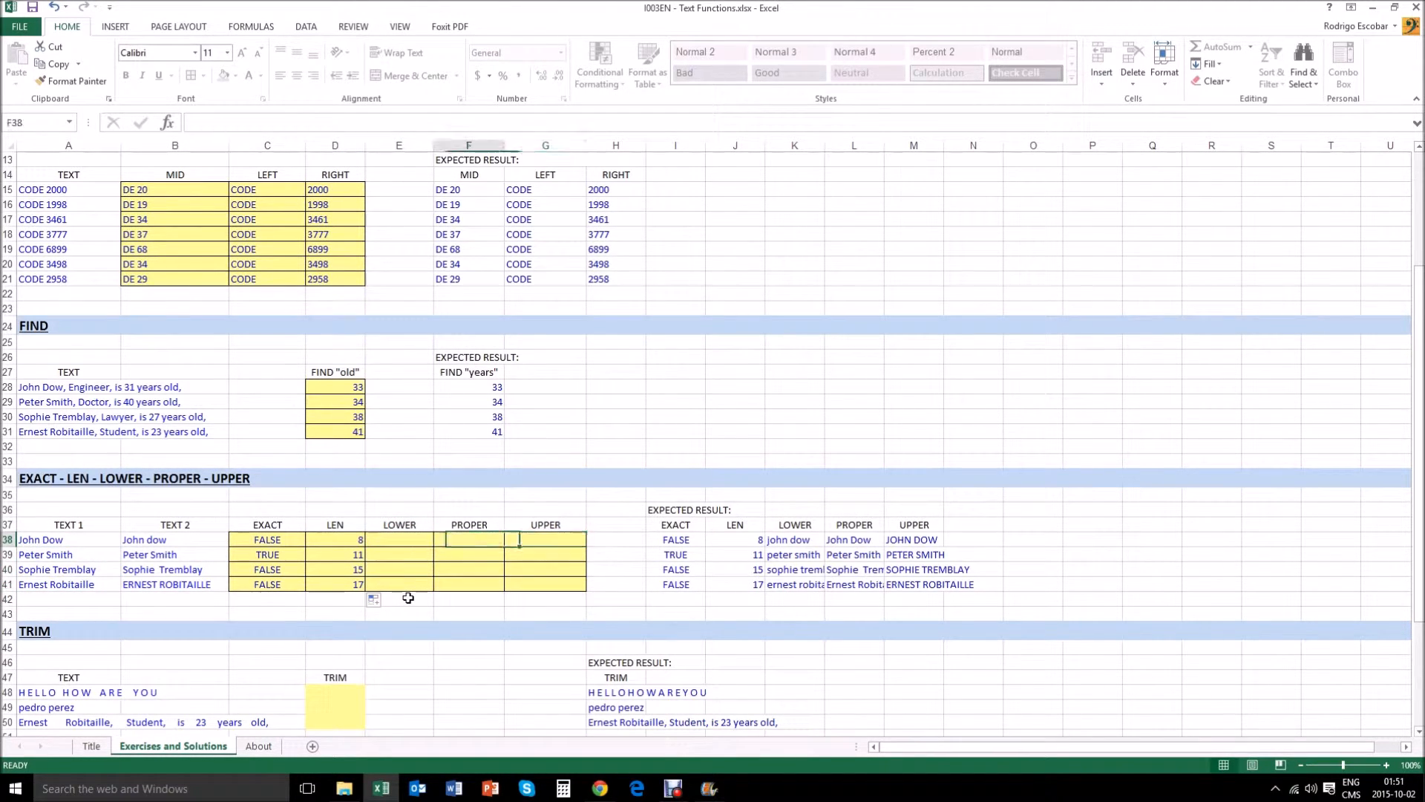
Enter a LOWER formula in E38 that converts A38 to lowercase, and copy it down to E39:E41.
key("Left")
key("Left")
type("+")
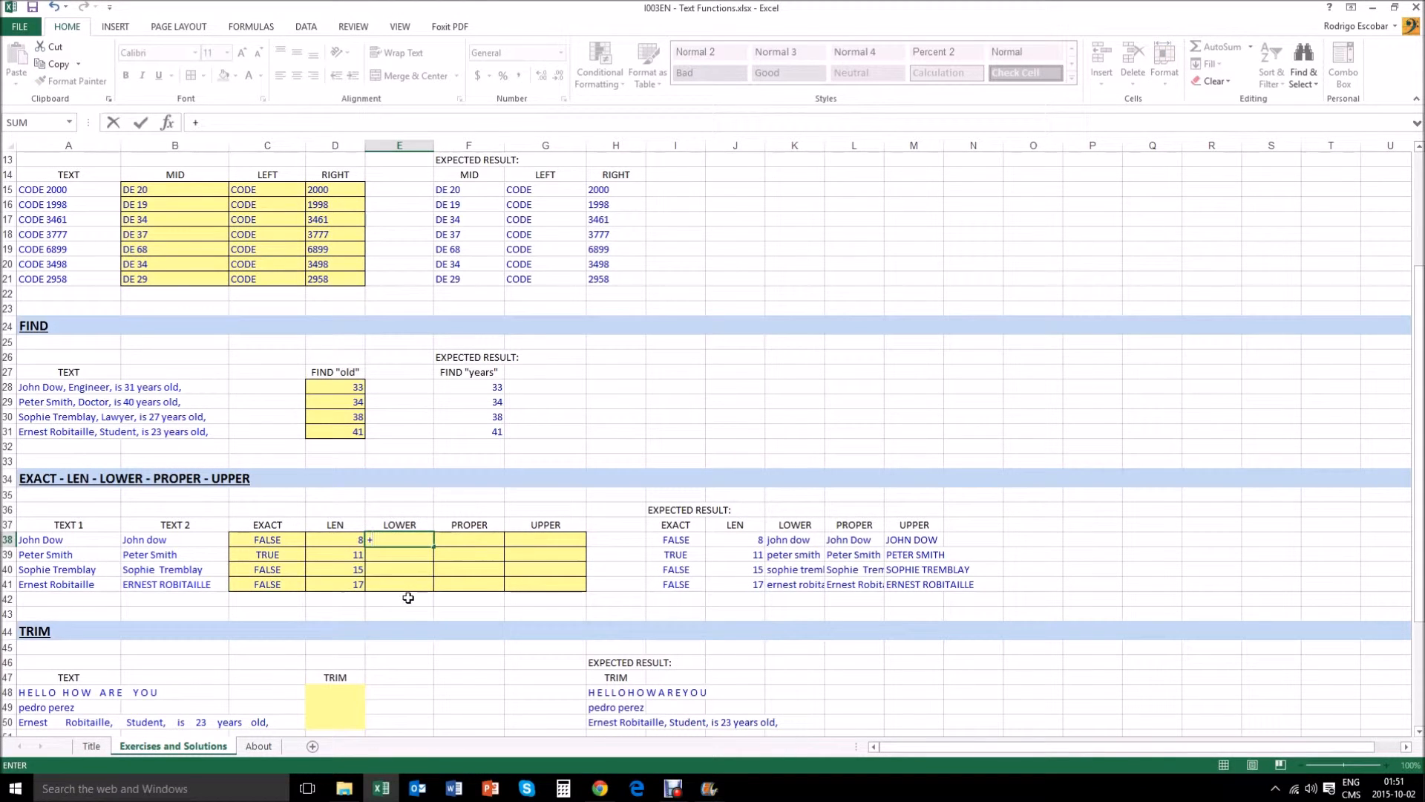
type("LOWER")
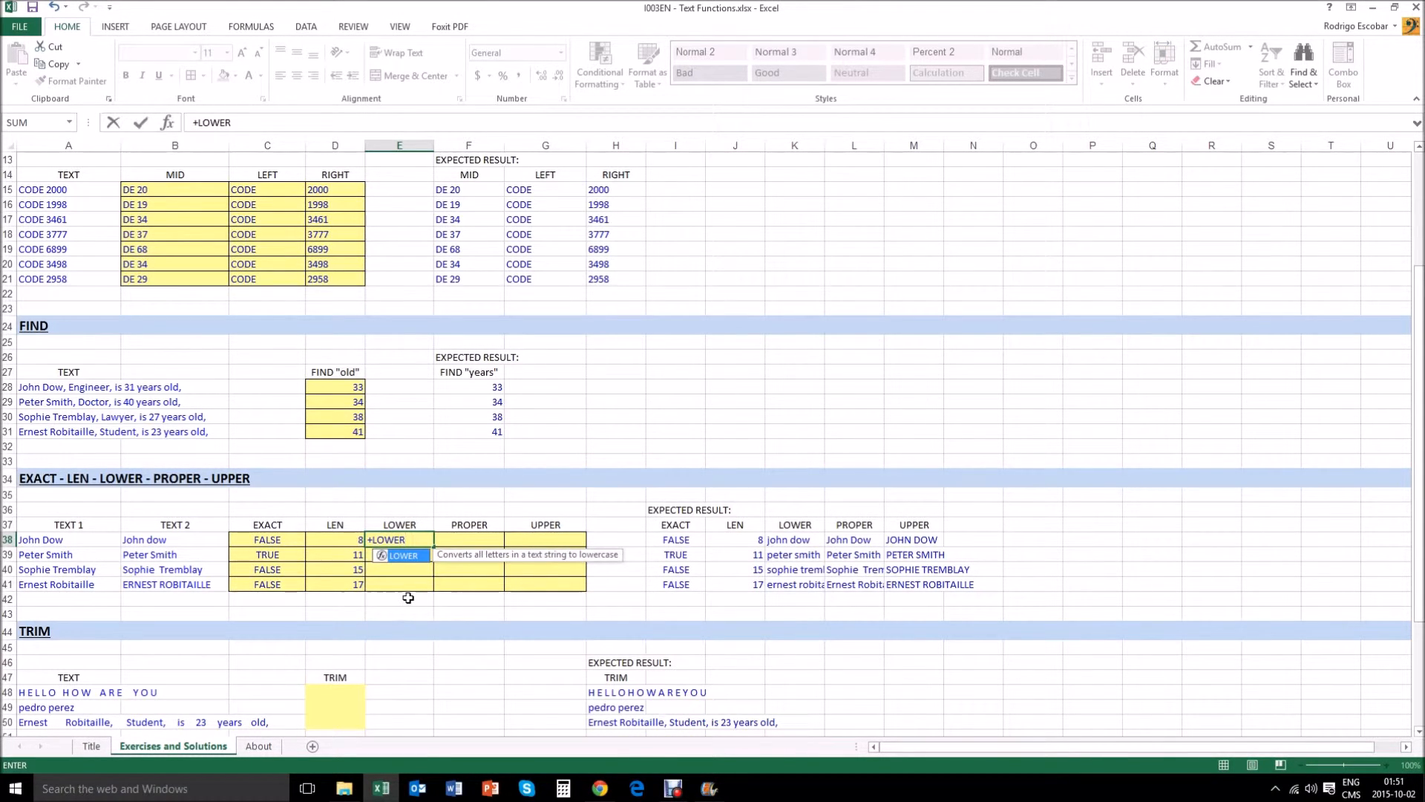
type("(")
left_click(72, 546)
key("Return")
key("Up")
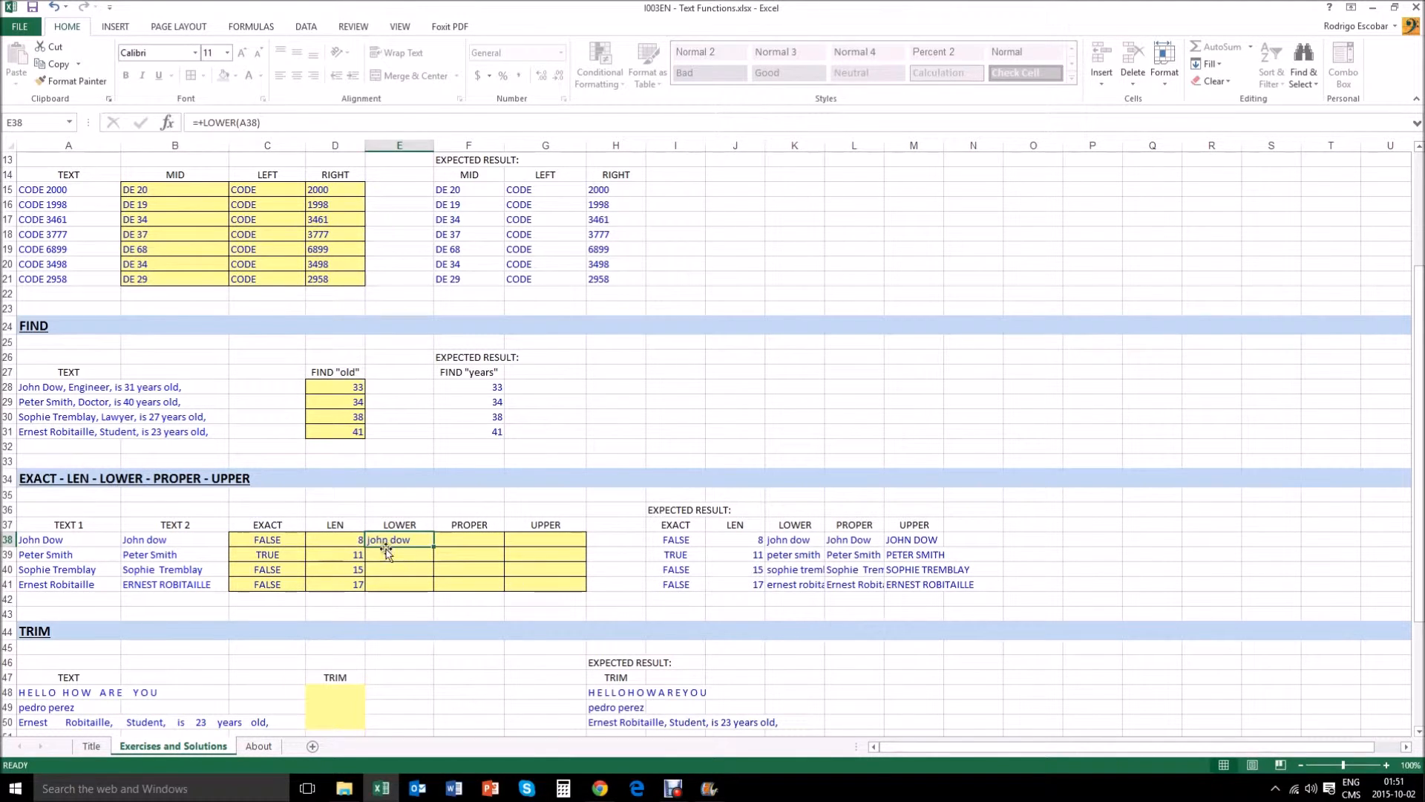
left_click_drag(434, 548, 435, 591)
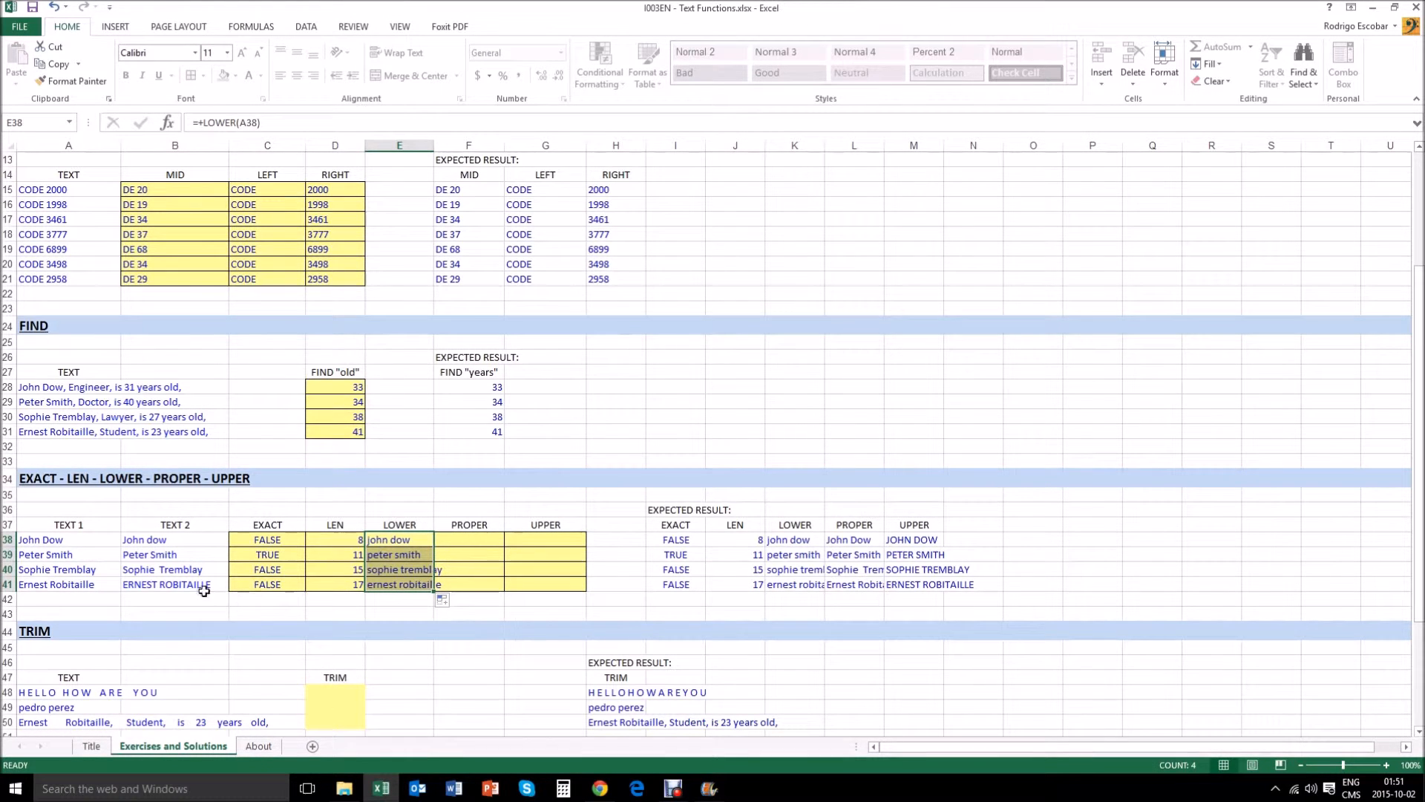
Enter a PROPER formula in F38 that capitalizes each word of A38, and copy it down to F39:F41.
left_click(457, 542)
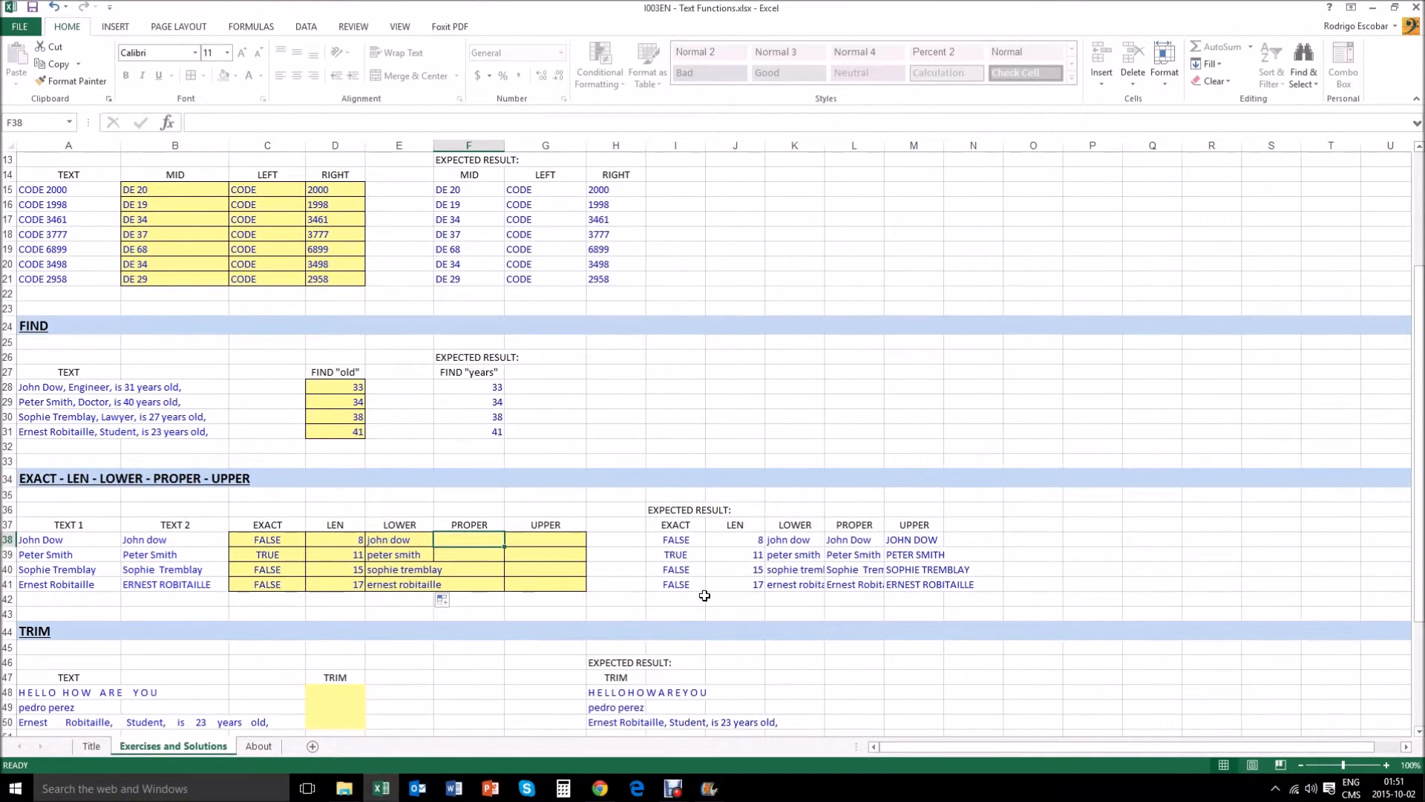
type("+PROPER")
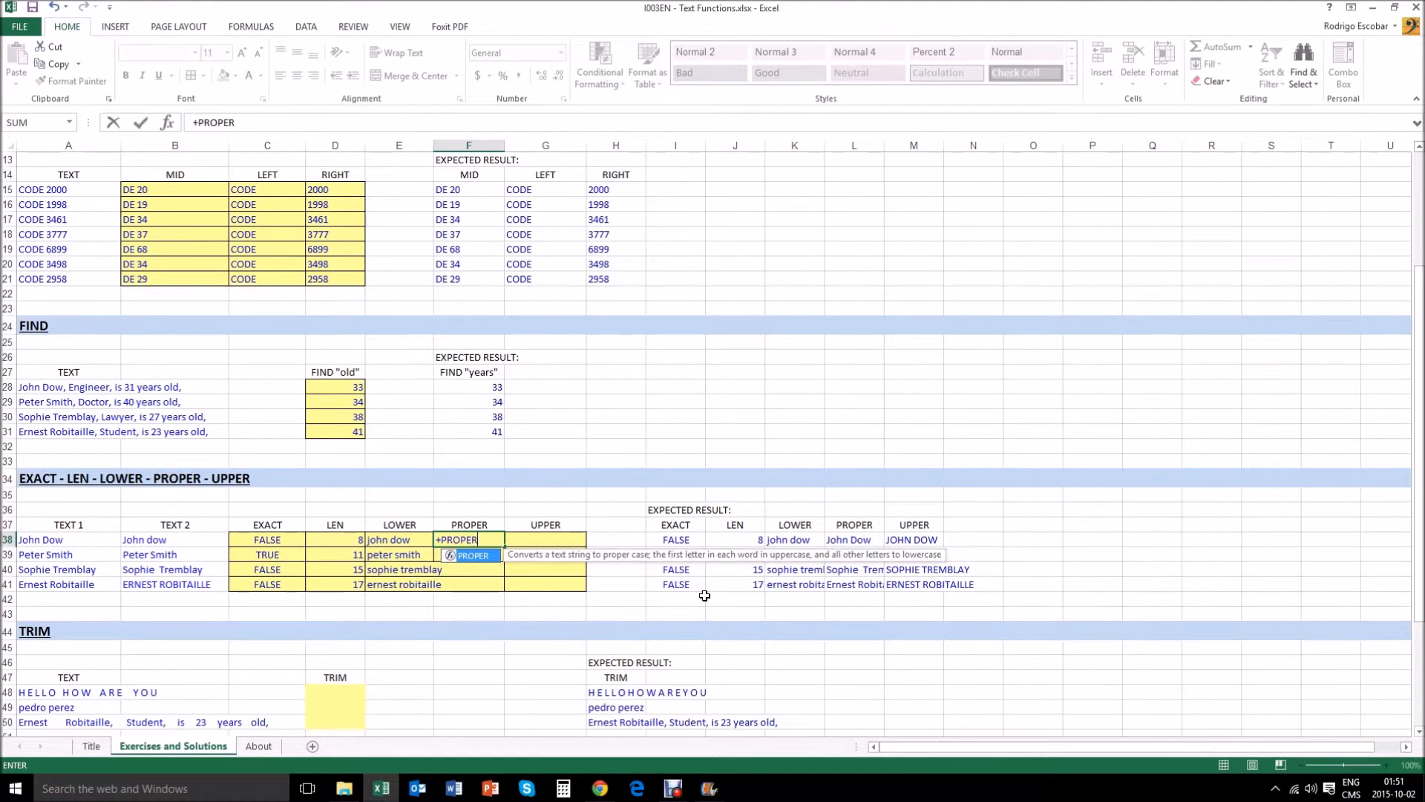
type("(")
left_click(70, 538)
key("Return")
key("Up")
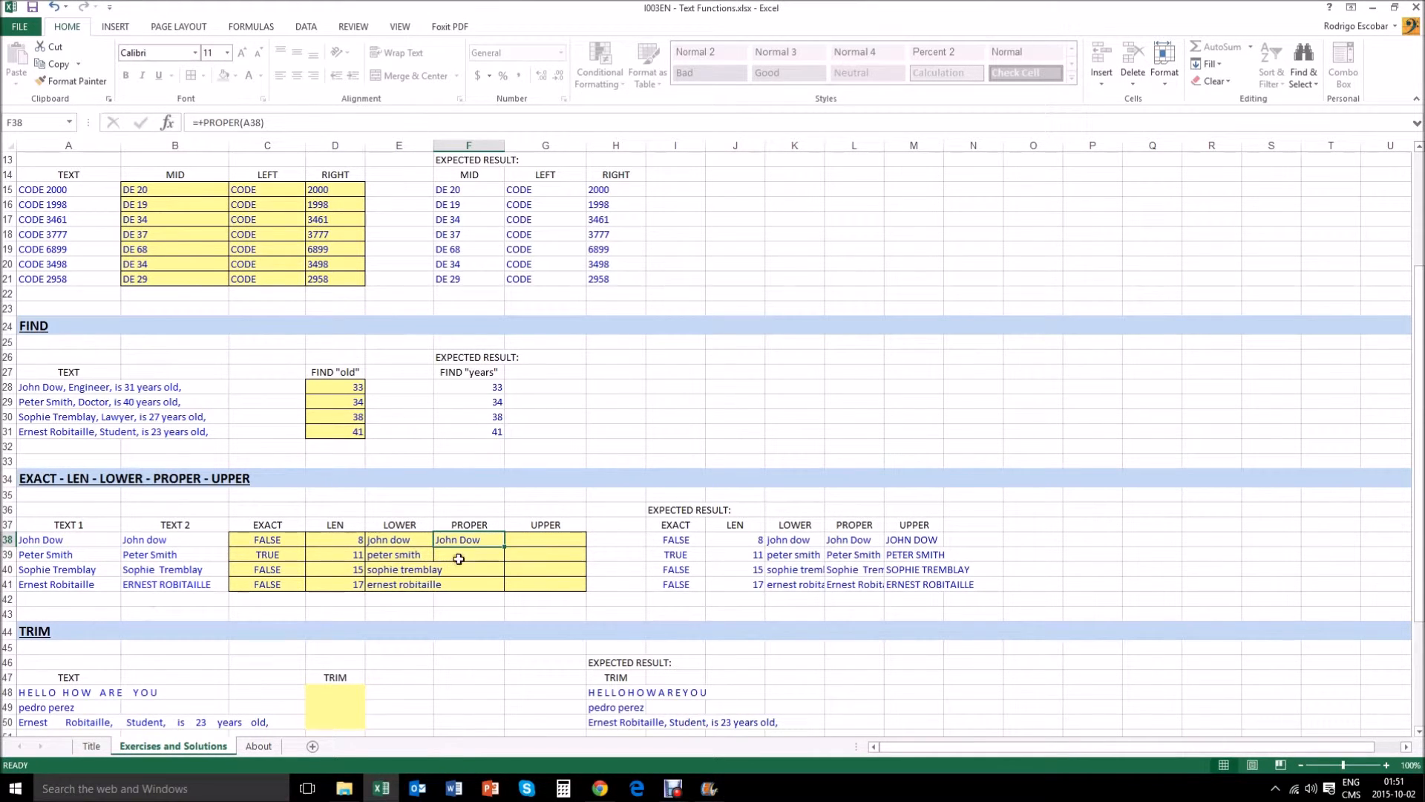
left_click_drag(504, 548, 535, 592)
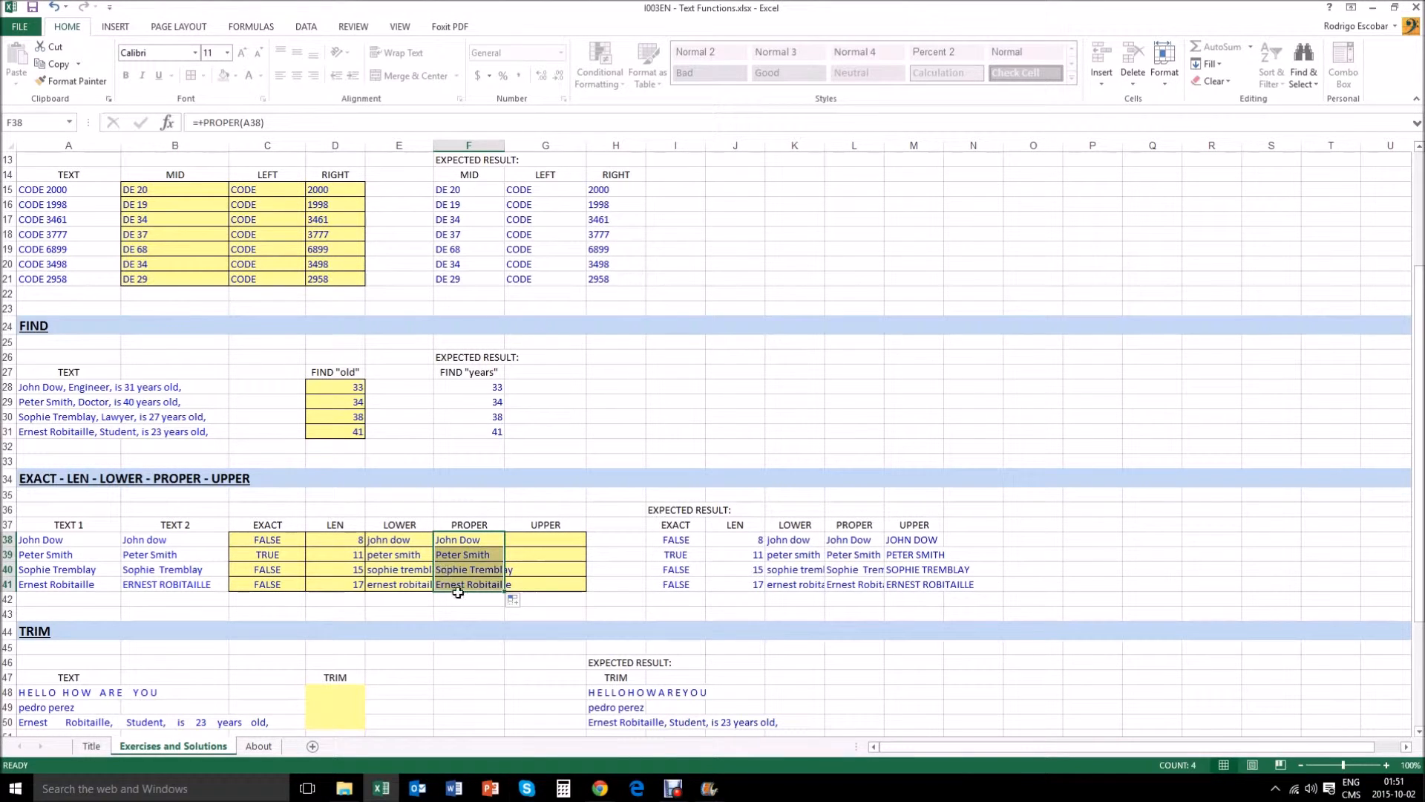
Enter an UPPER formula in G38 that converts A38 to uppercase, and copy it down to G39:G41.
left_click(523, 540)
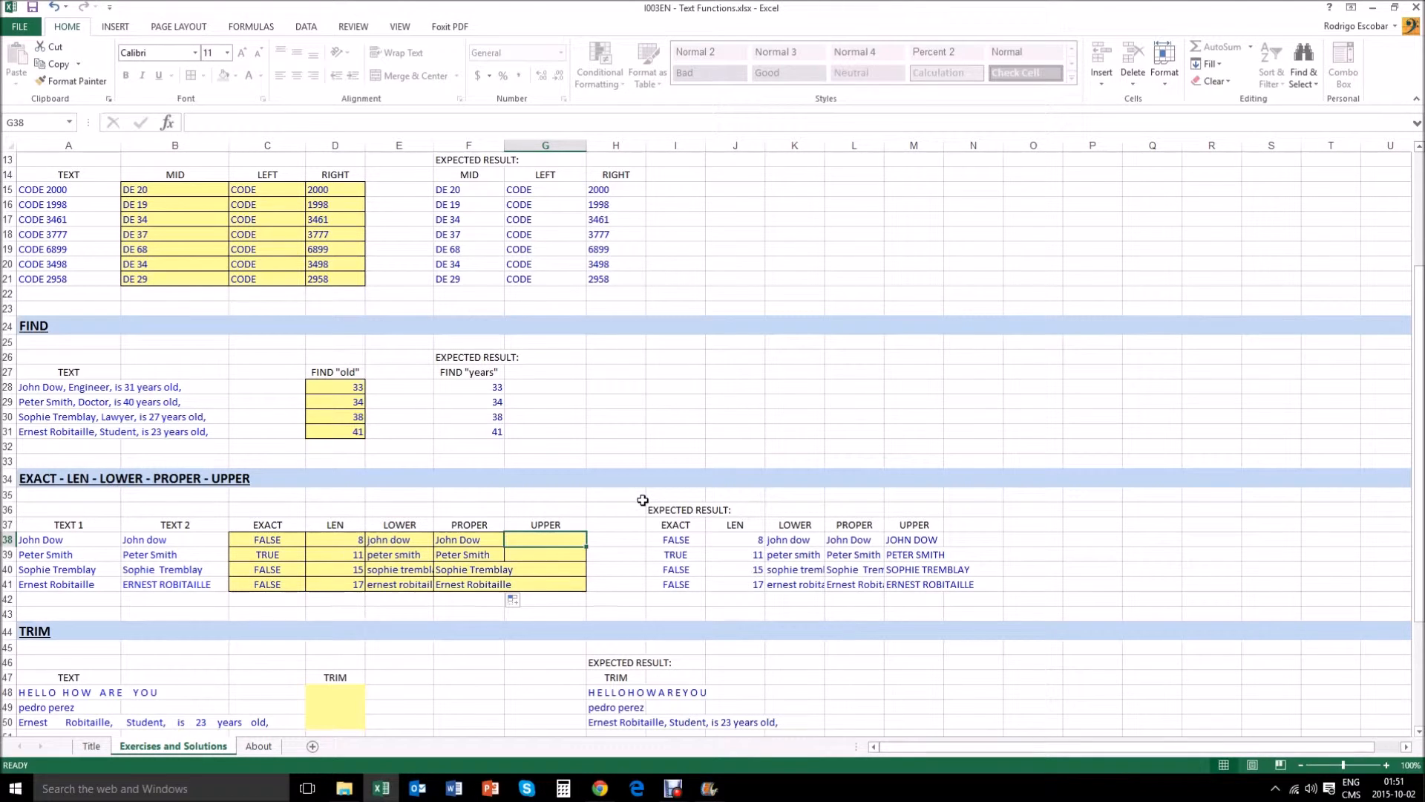
type("+U")
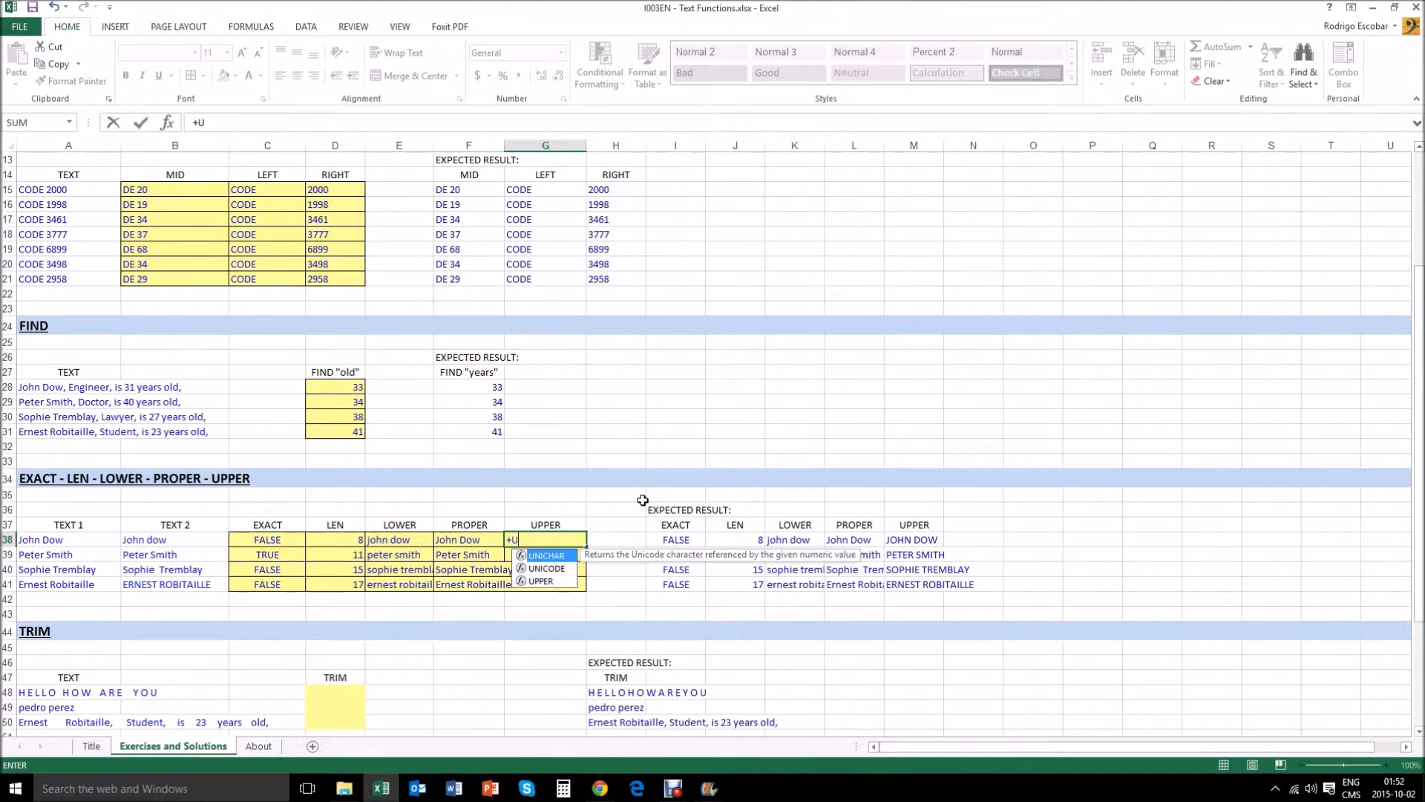
type("PPER")
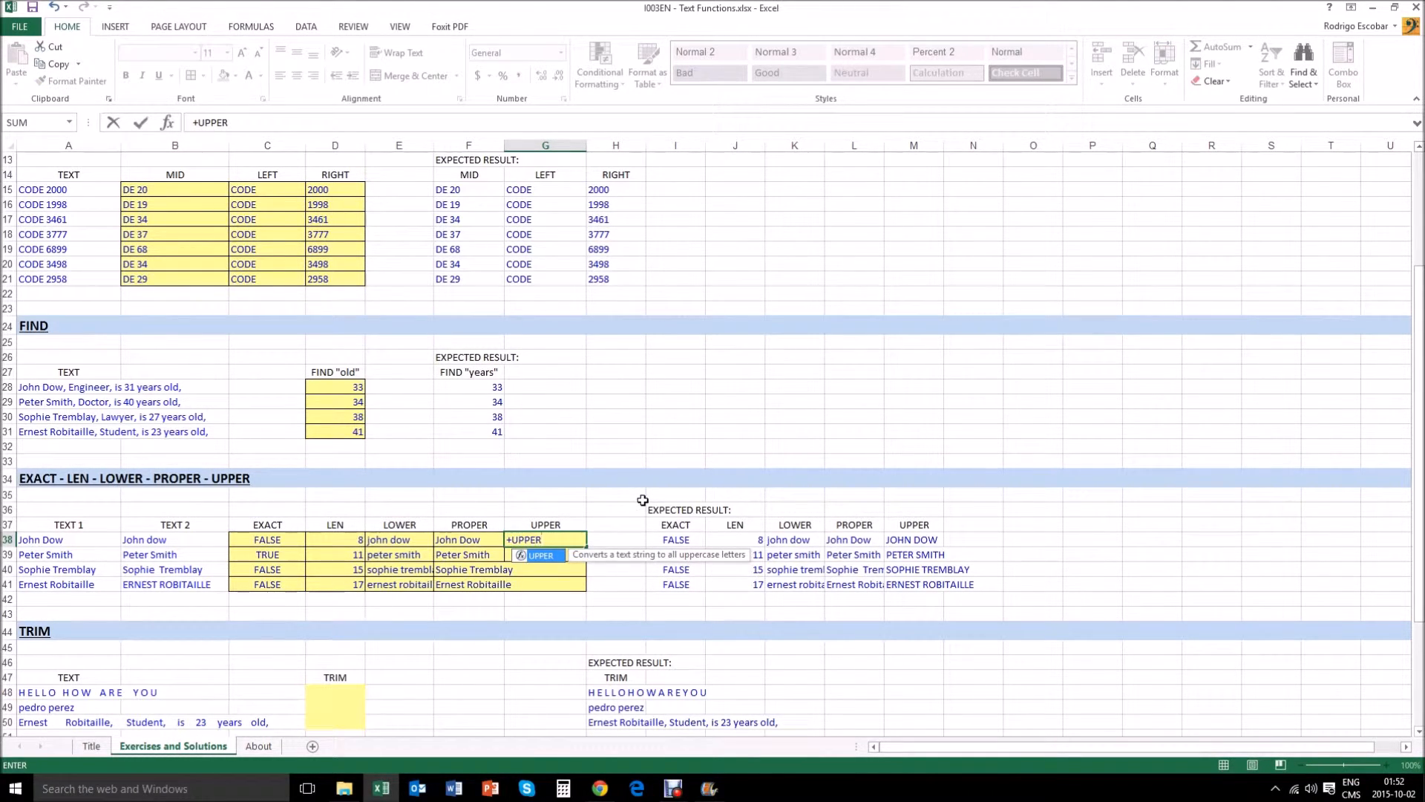
type("(")
left_click(81, 541)
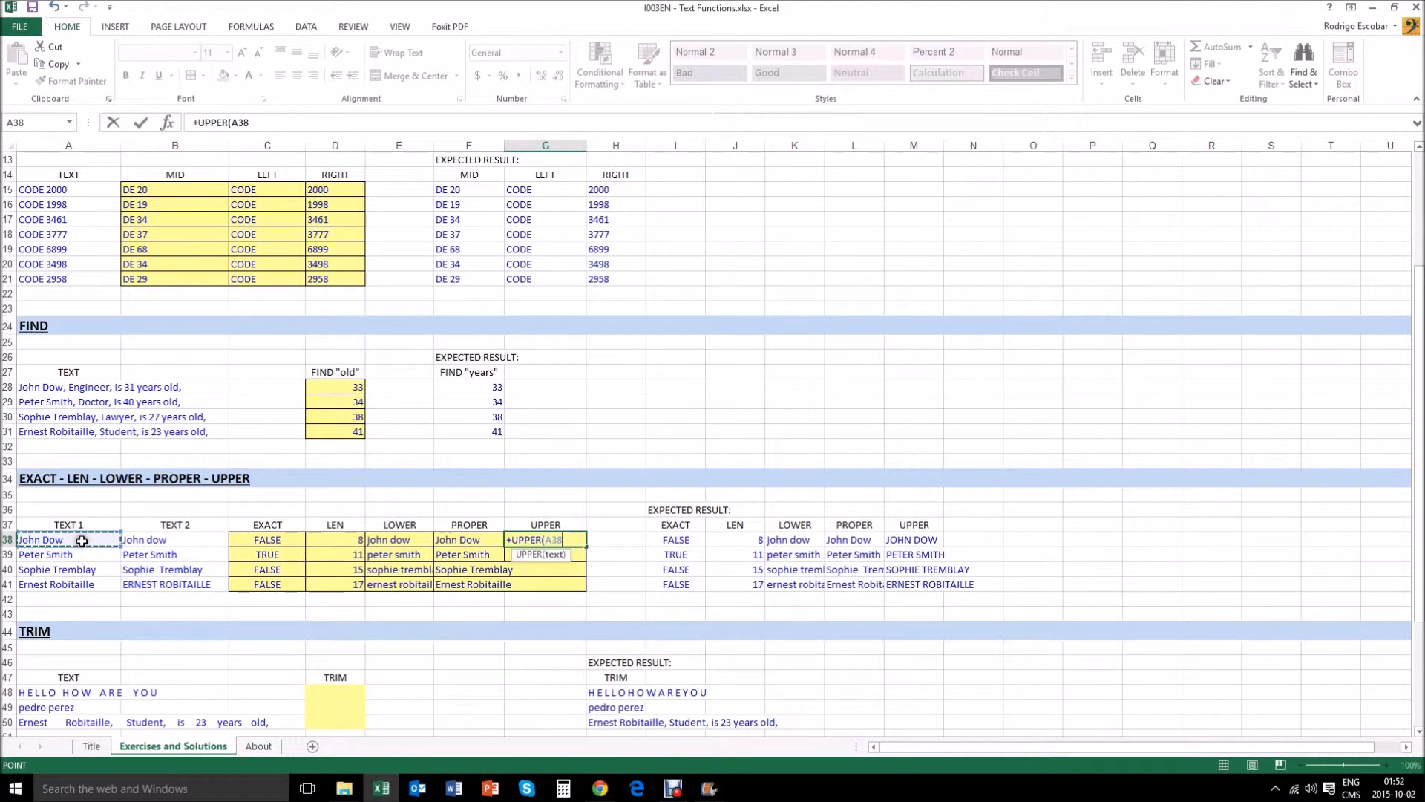
type(")")
key("ctrl+Return")
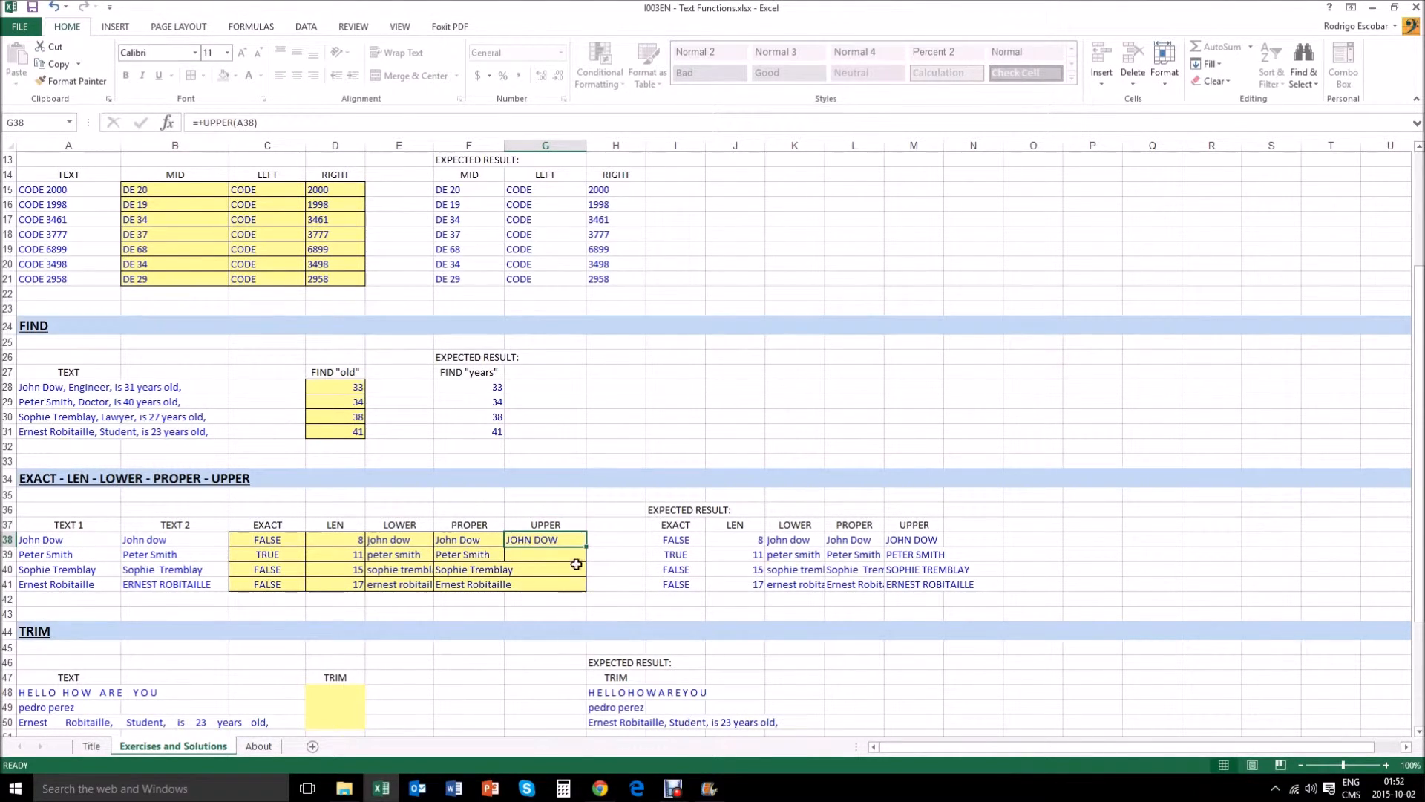
left_click_drag(586, 548, 585, 585)
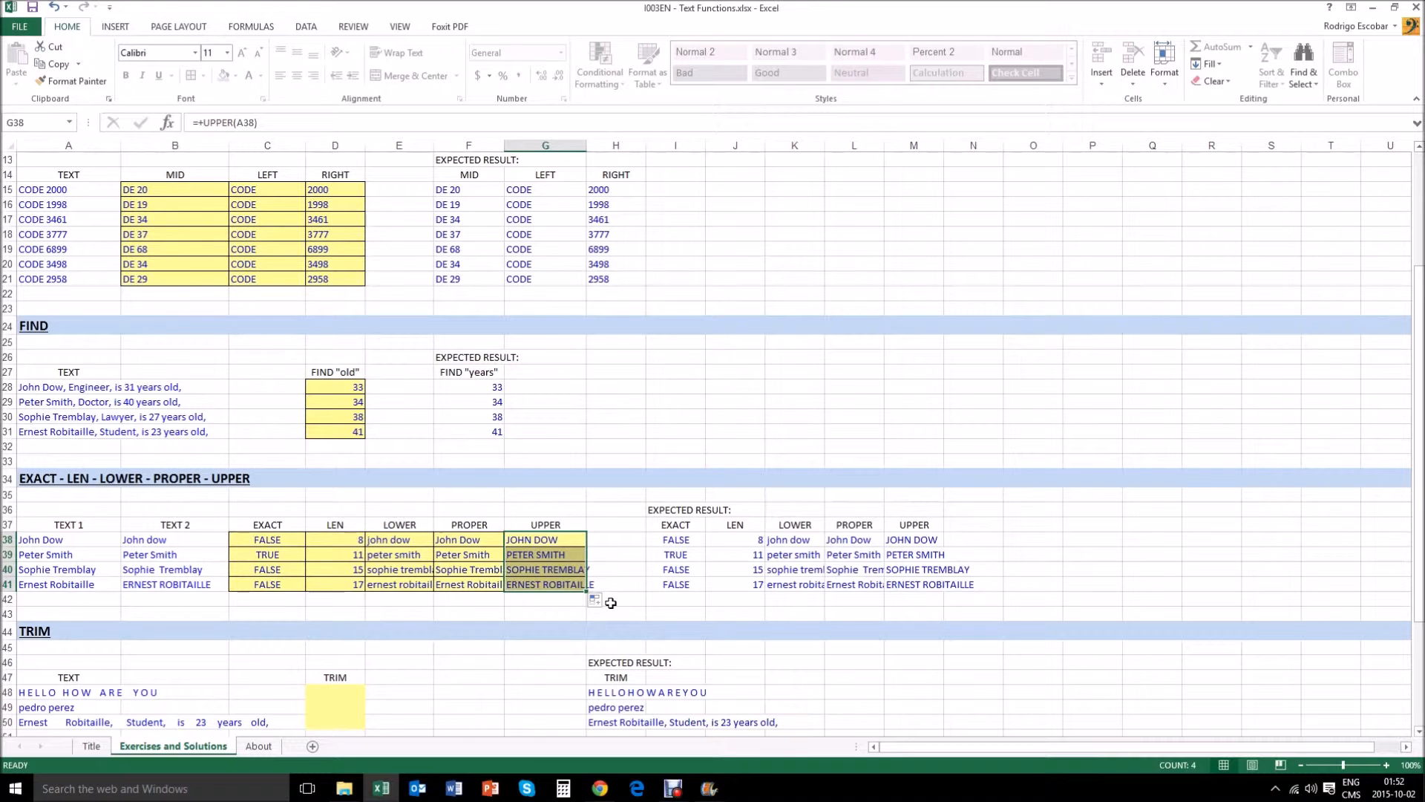
Examine the spacing of the source text in A48 of the TRIM exercise and the result cell D48.
scroll(613, 605, "down", 3)
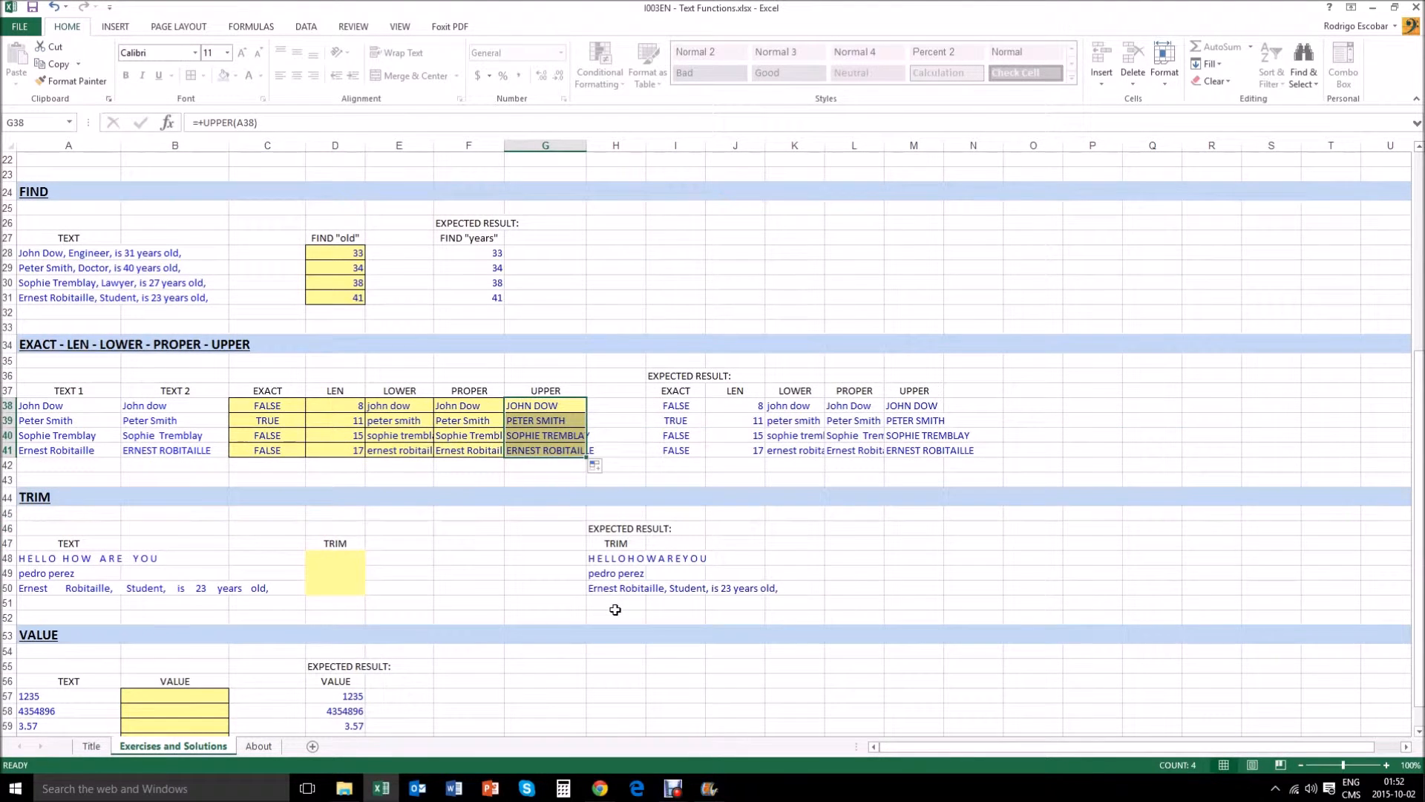
scroll(616, 609, "down", 2)
scroll(615, 613, "down", 1)
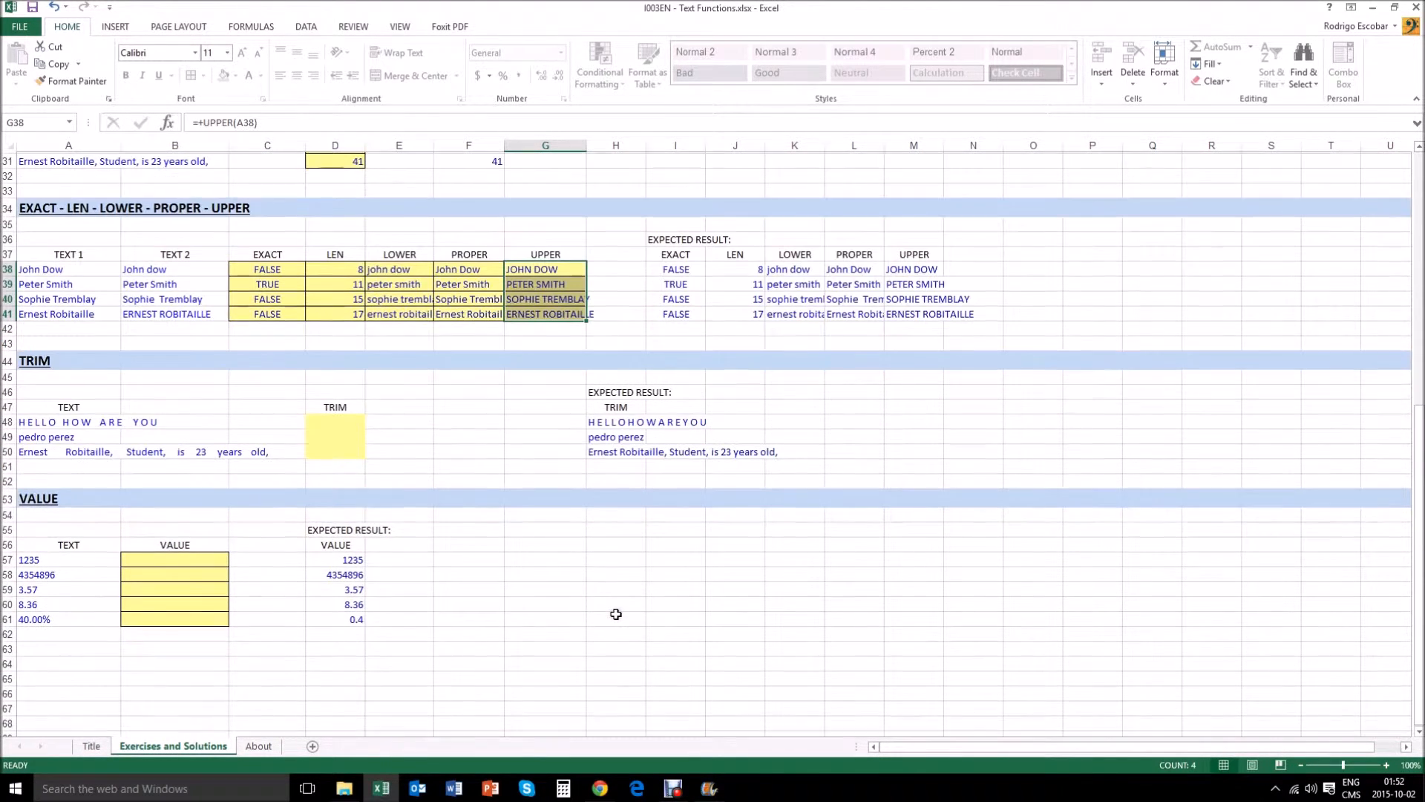
left_click(332, 420)
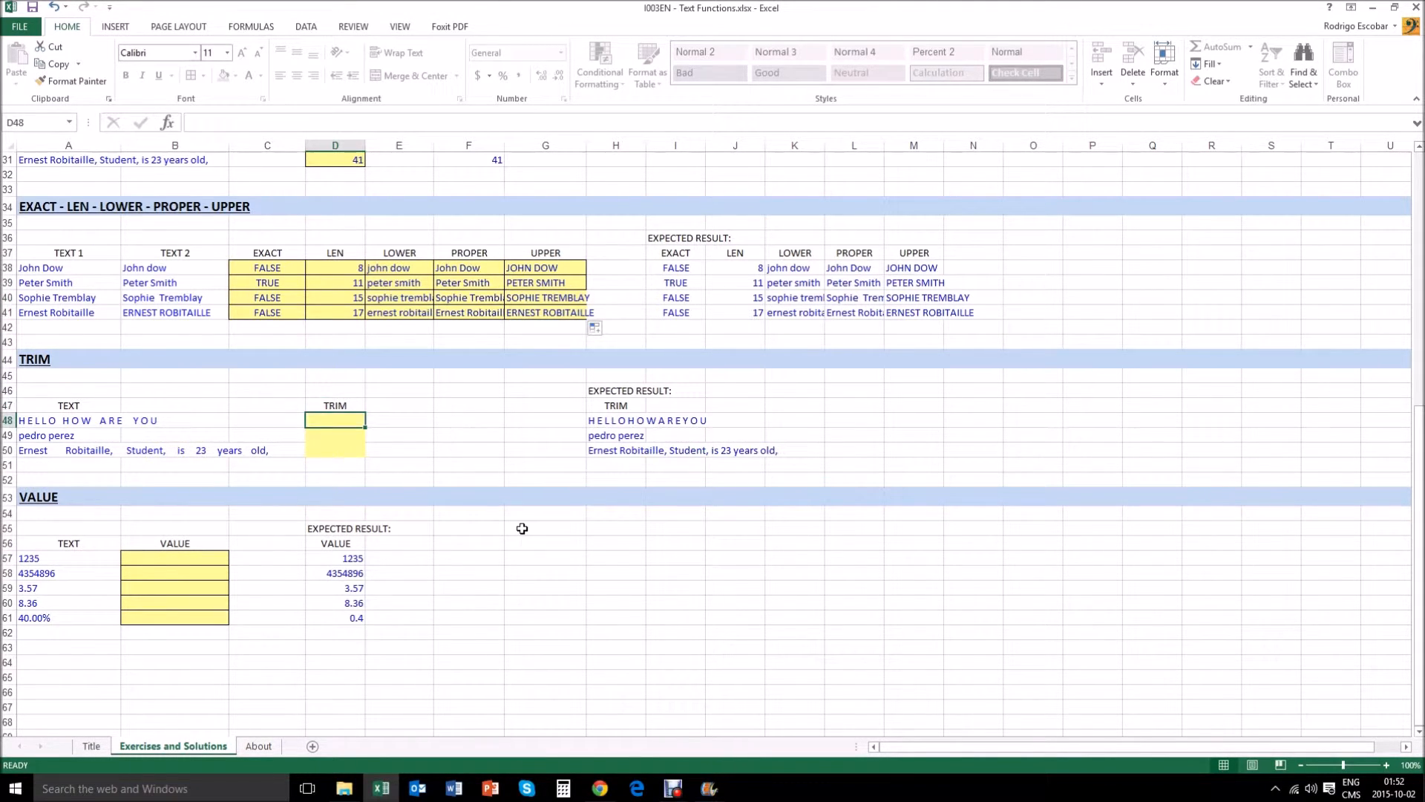
key("Left")
key("Left")
key("Left")
key("Right")
key("Right")
key("Right")
key("Left")
key("Left")
key("Left")
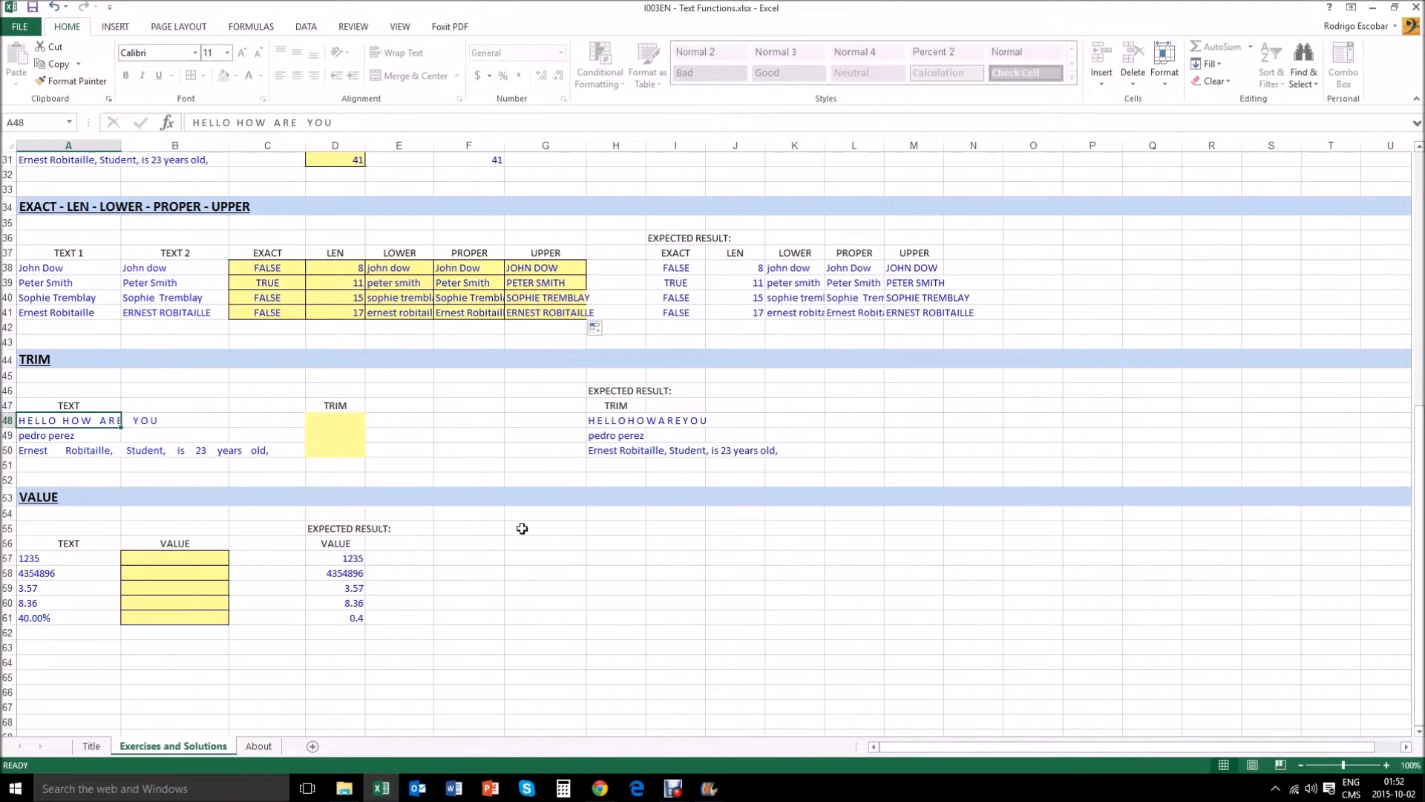
Enter a TRIM formula in D48 that removes extra spaces from A48, and copy it down to D49:D50.
key("Right")
key("Right")
key("Right")
type("+TRIM(")
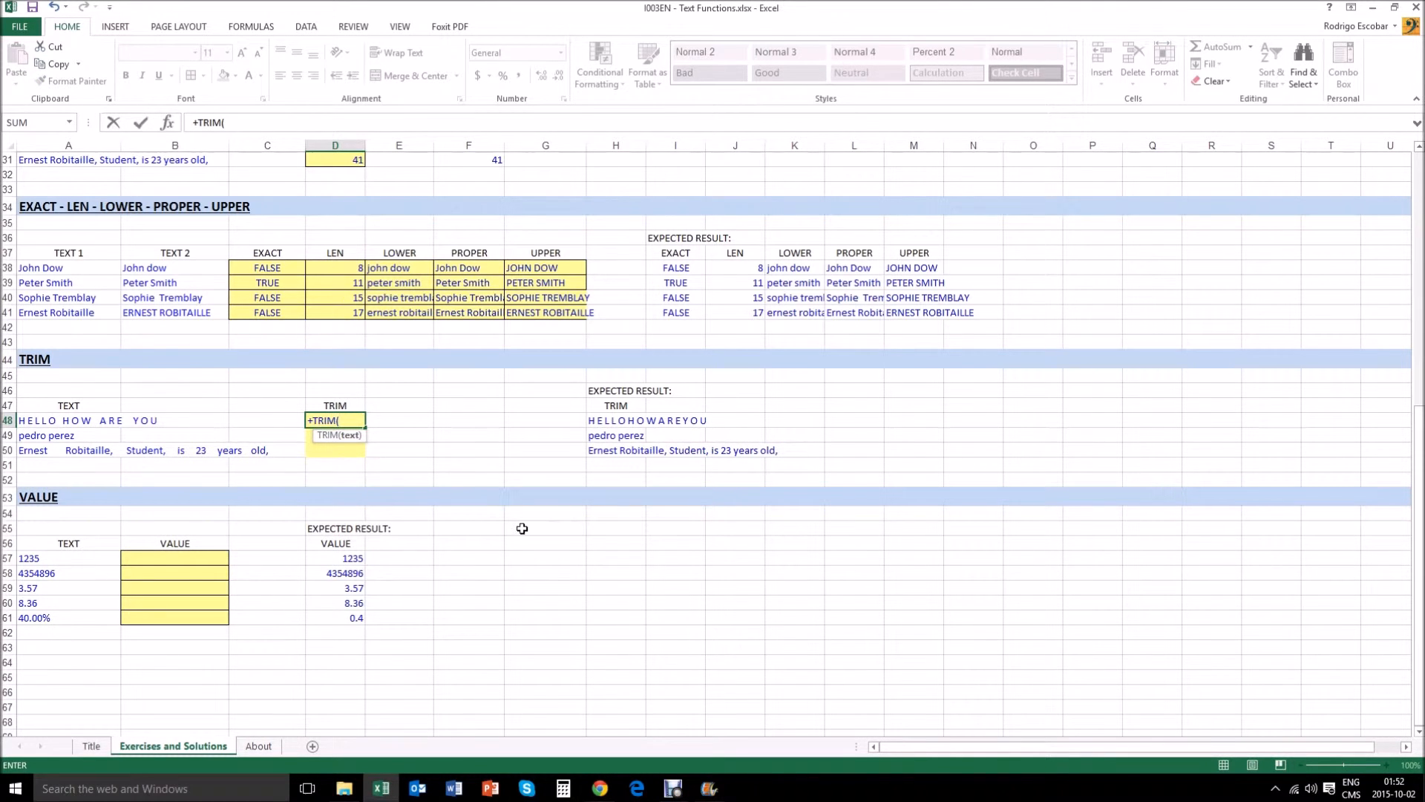
left_click(32, 422)
key("Return")
key("Up")
left_click_drag(365, 428, 365, 450)
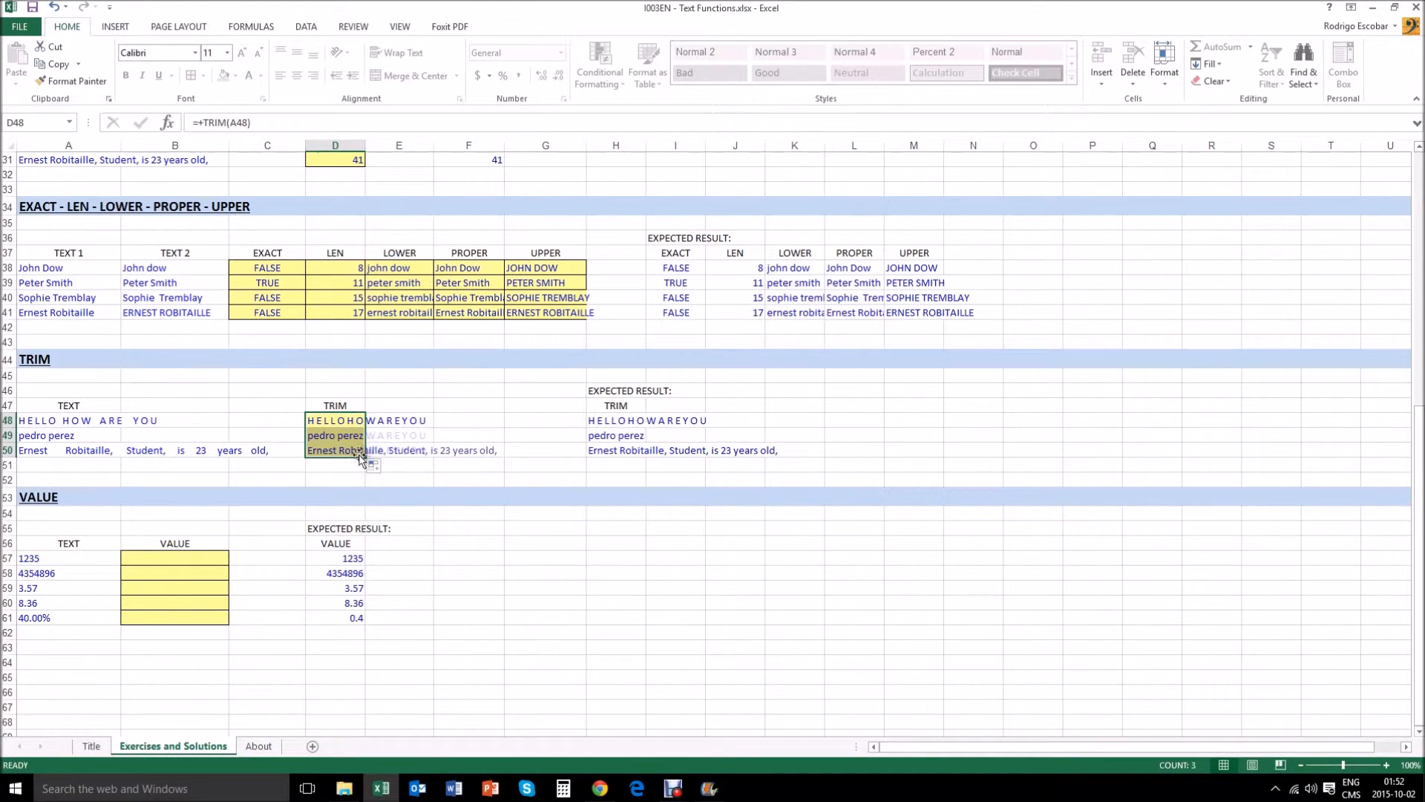
Compare the TRIM results in D48 and D50 with their source texts in A48 and A50.
left_click(333, 421)
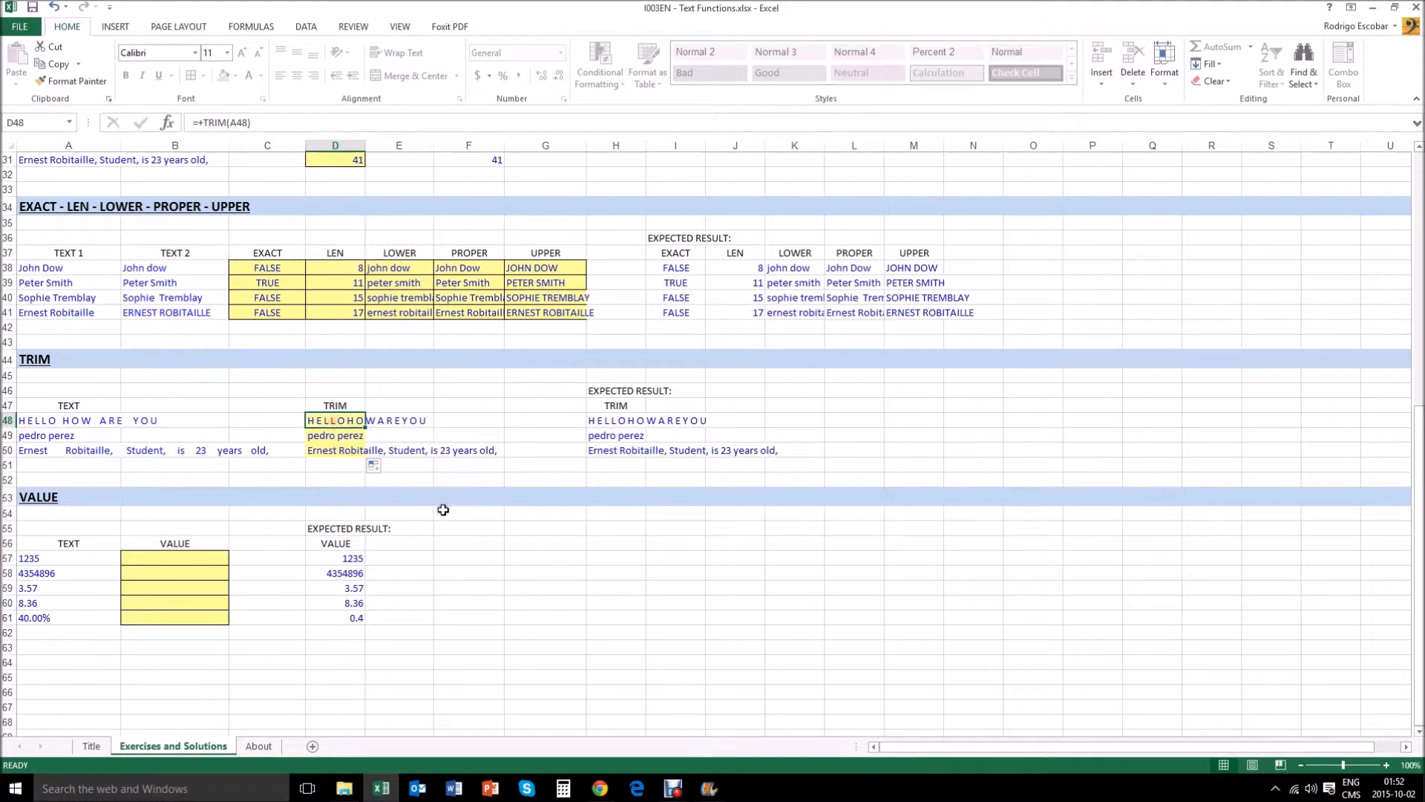
key("Left")
key("Left")
key("Left")
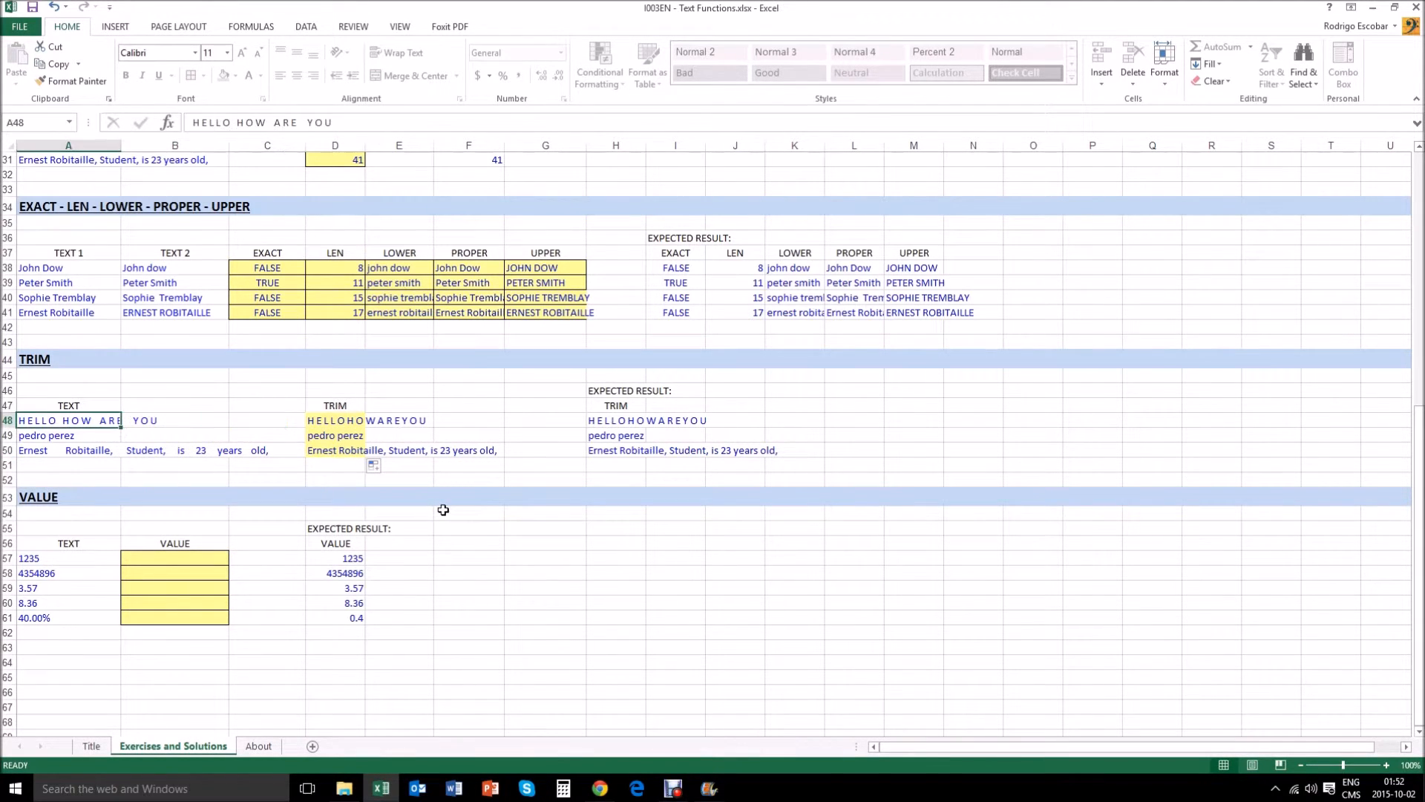
key("Right")
key("Right")
key("Left")
key("Left")
left_click(41, 450)
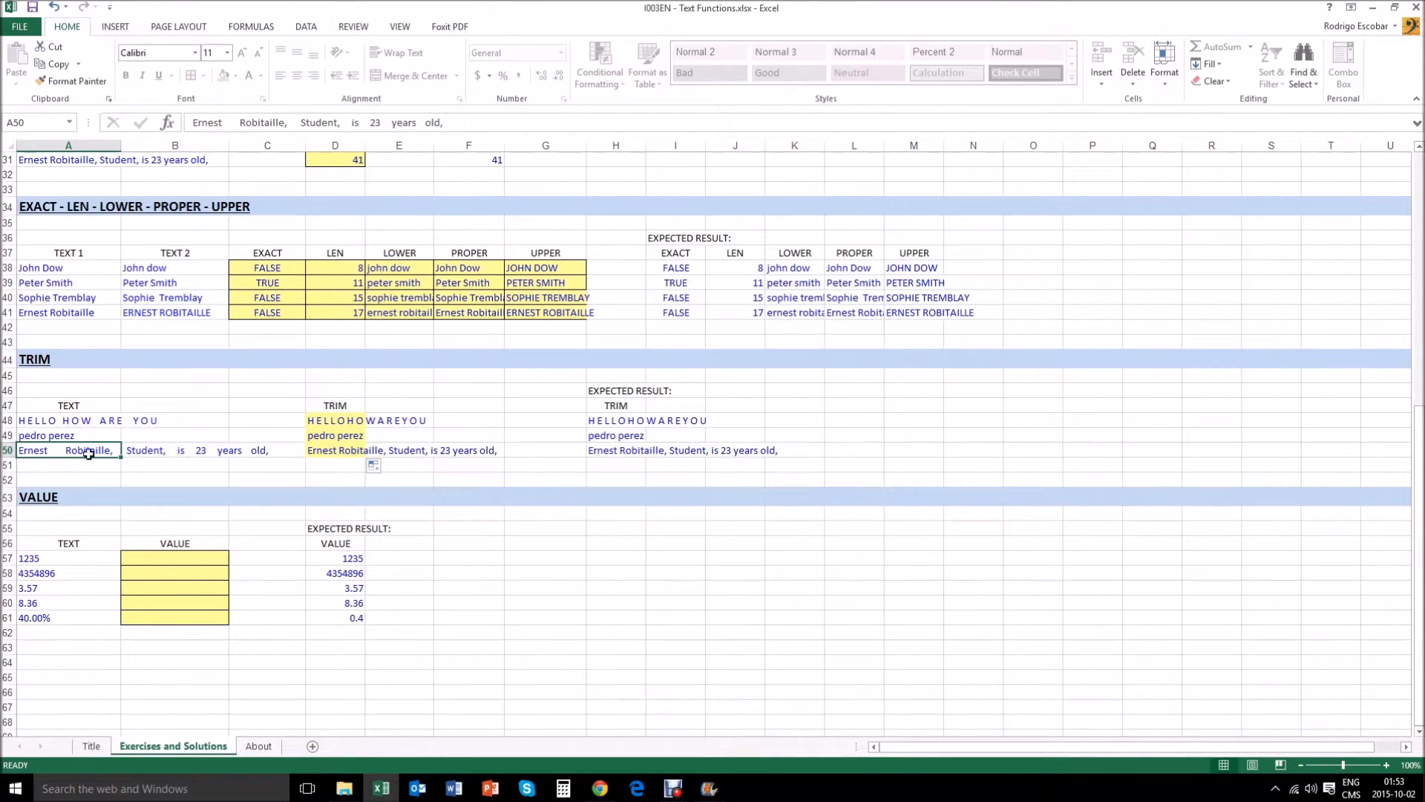
left_click(329, 451)
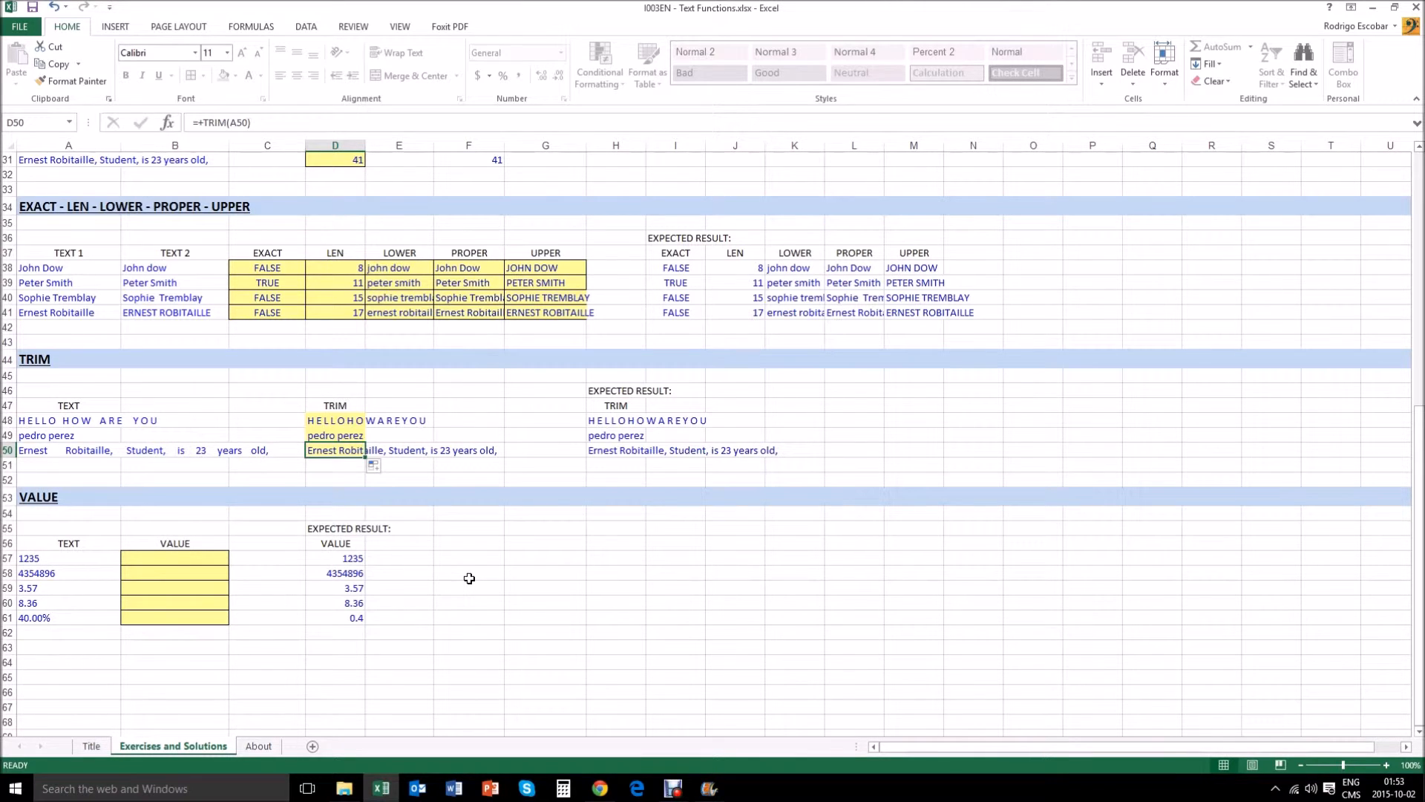
Examine the numbers stored as text in A57:A61 of the VALUE exercise.
left_click_drag(46, 560, 54, 573)
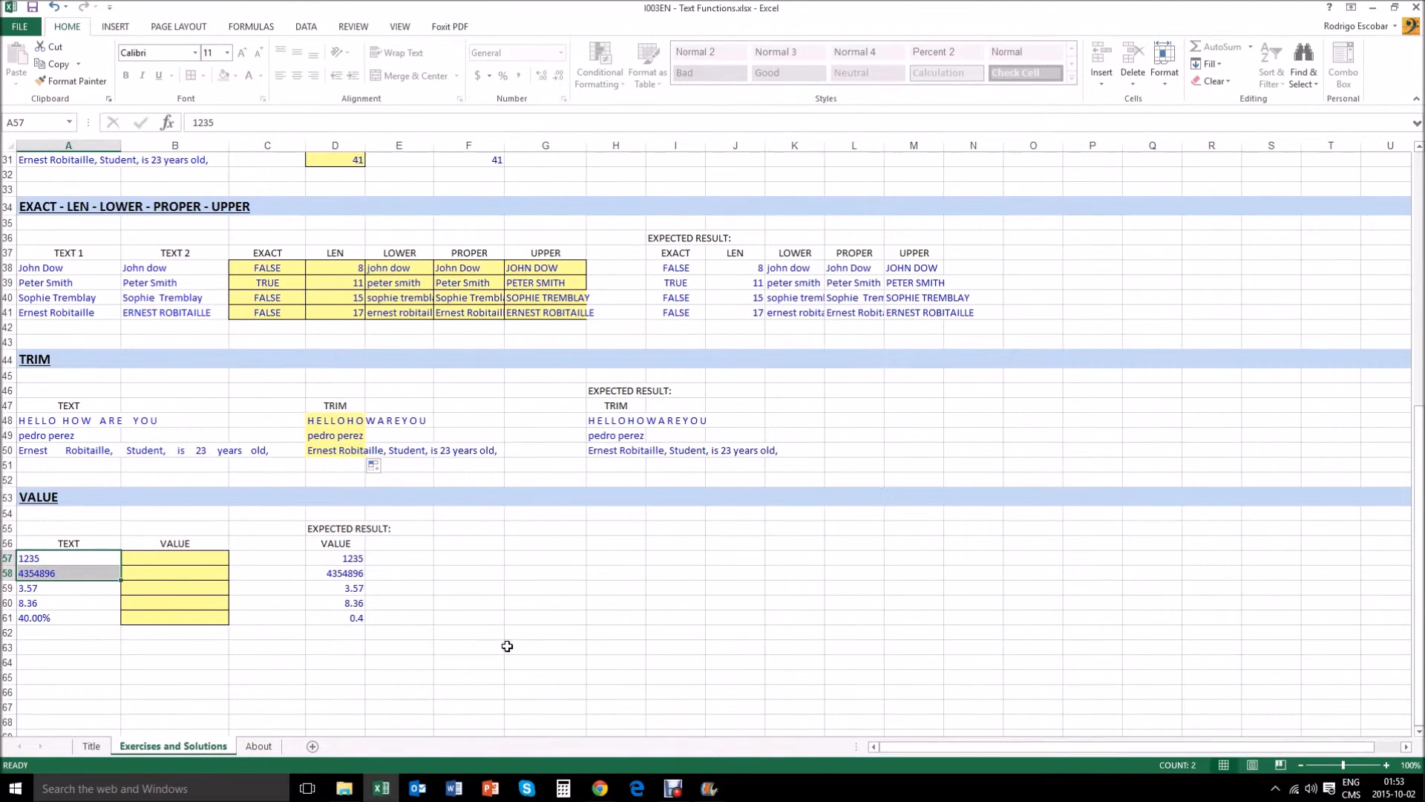
key("Down")
key("Down")
key("Down")
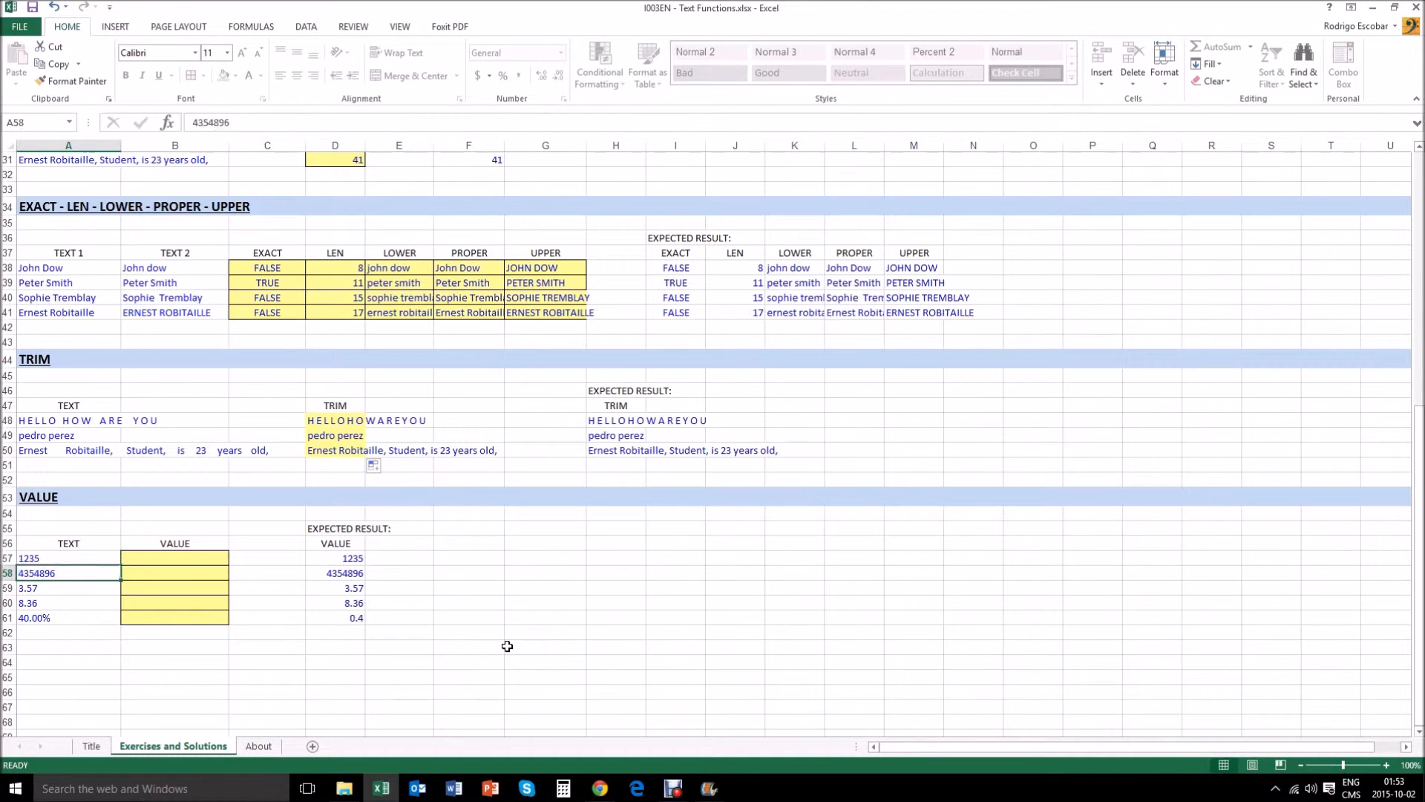
key("Up")
key("Up")
key("Up")
key("Down")
key("Up")
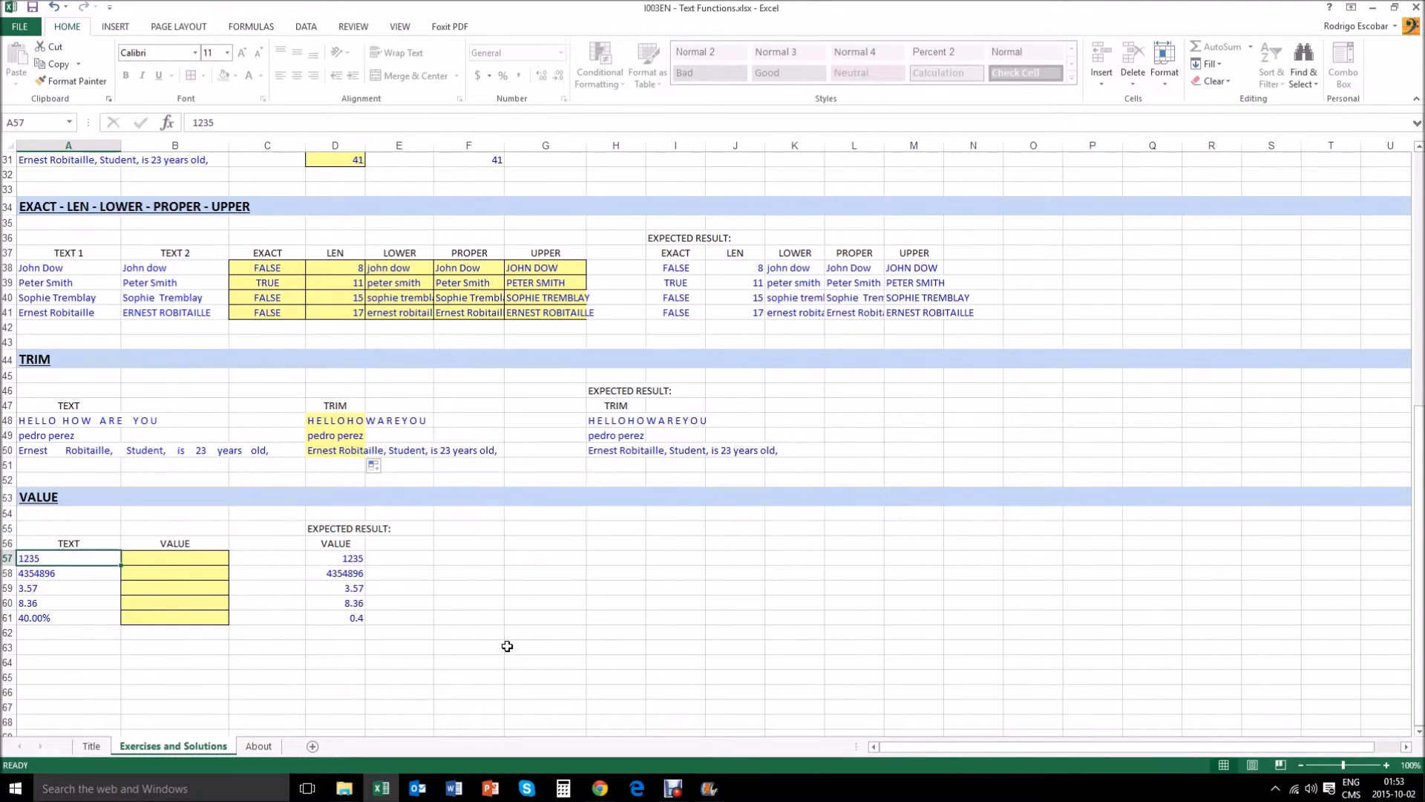
key("Down")
key("Down")
key("Down")
key("Down")
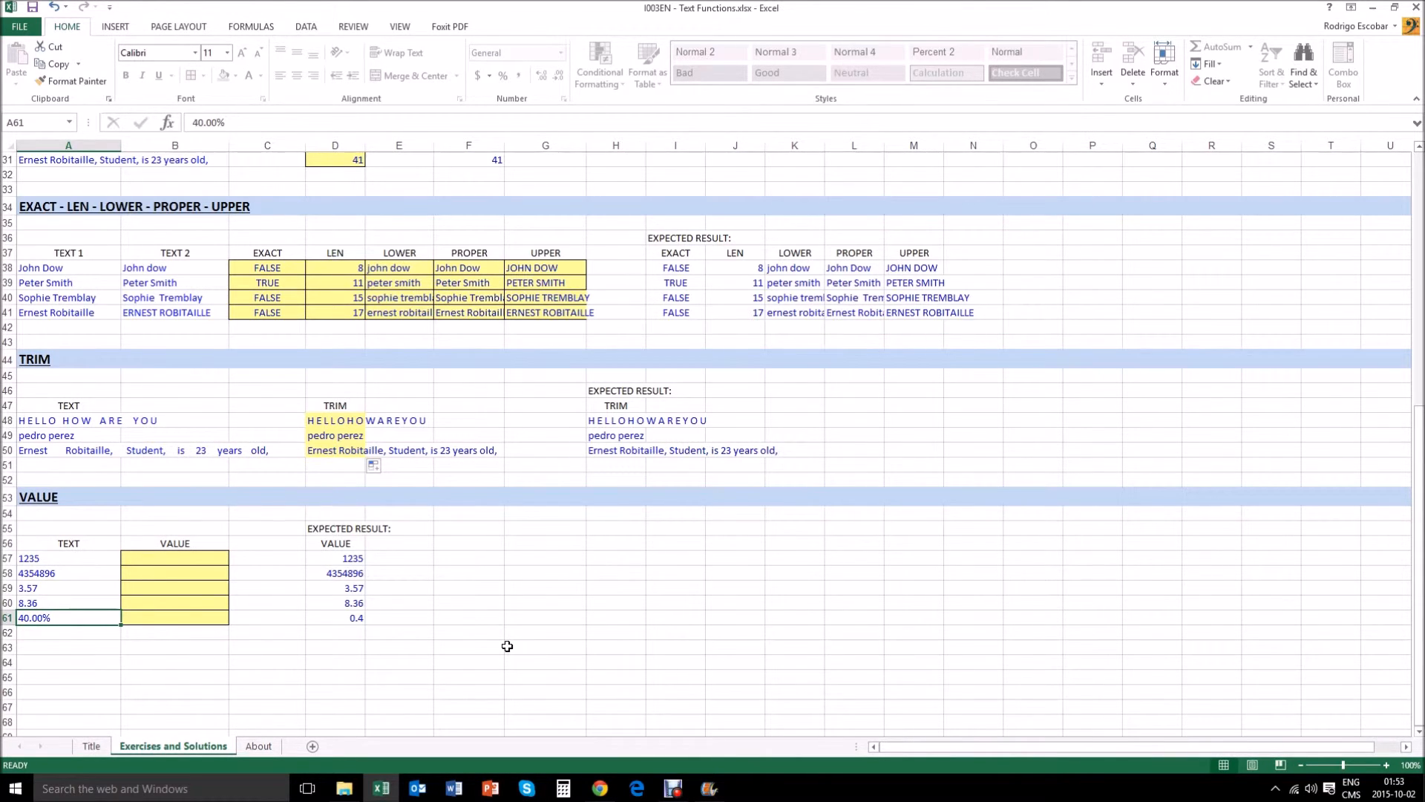
key("Up")
key("Up")
key("Up")
key("Up")
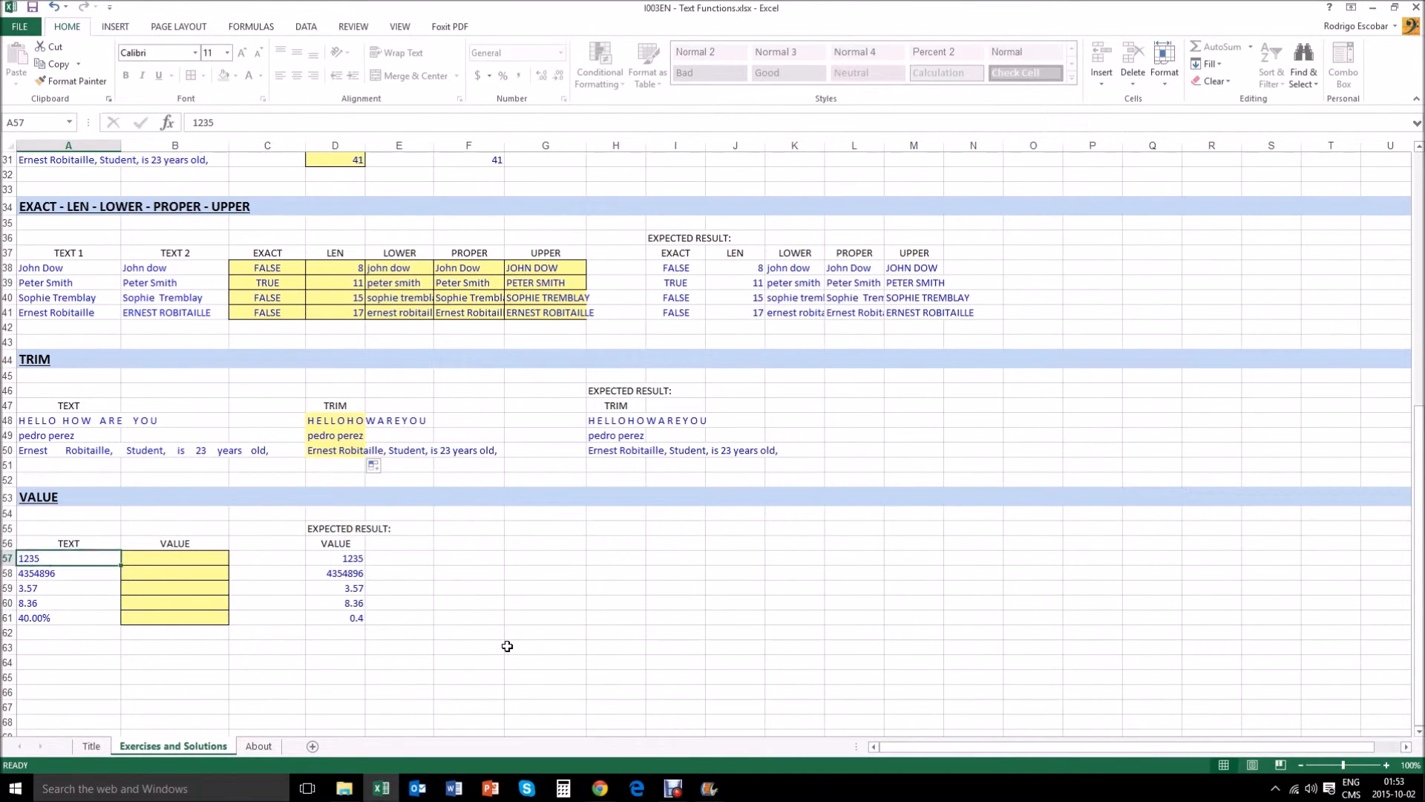
Enter a VALUE formula in B57 that converts the text in A57 to a number.
key("Right")
type("+")
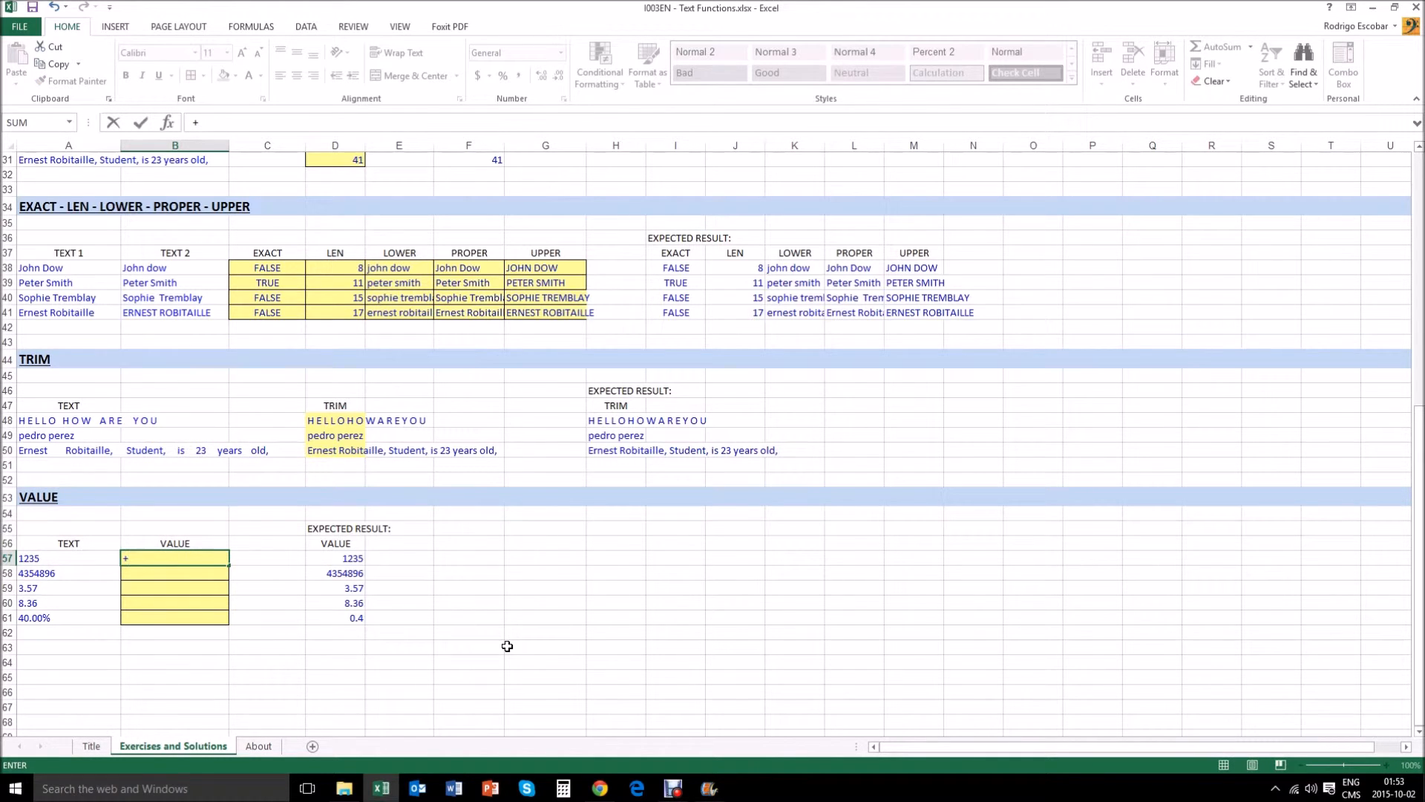
type("VALUE(")
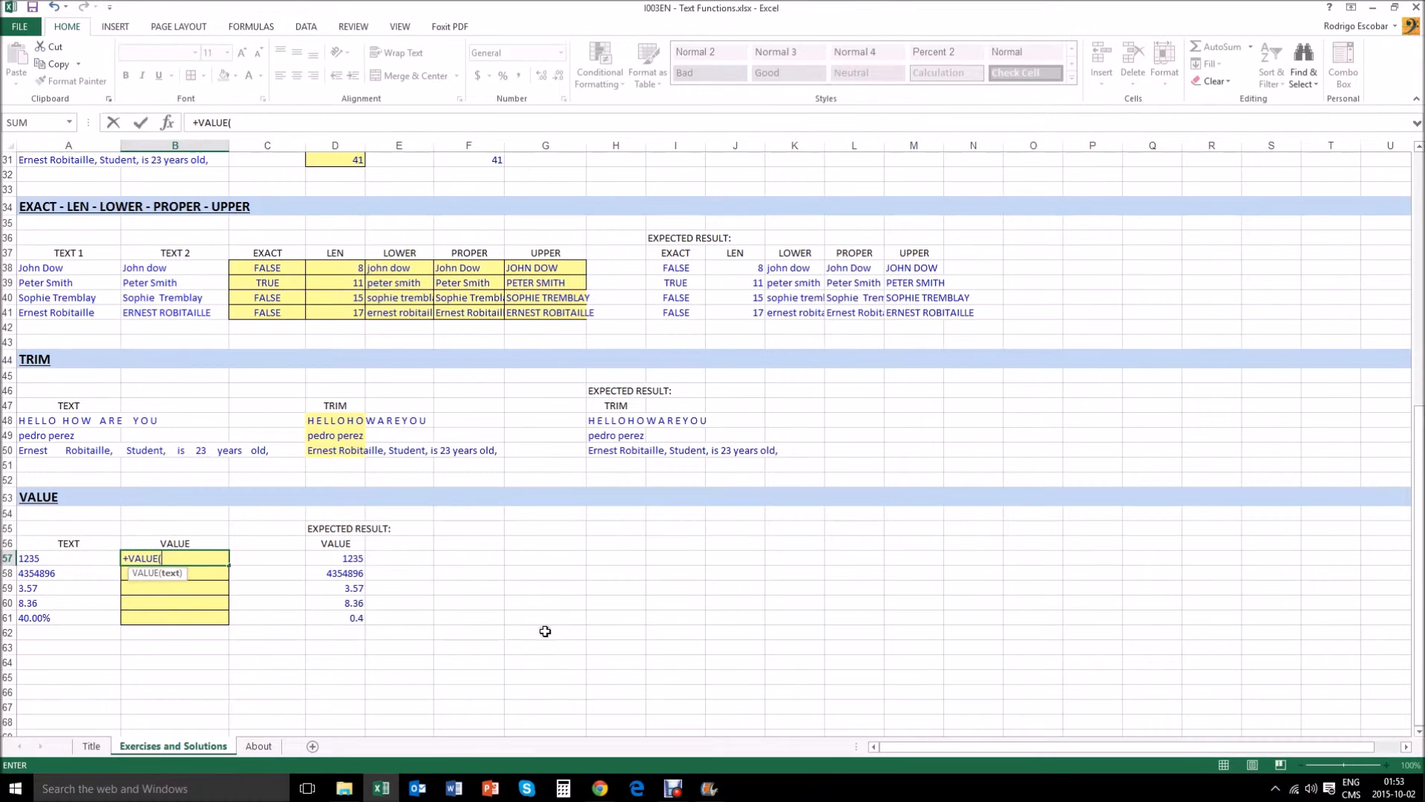
left_click(47, 557)
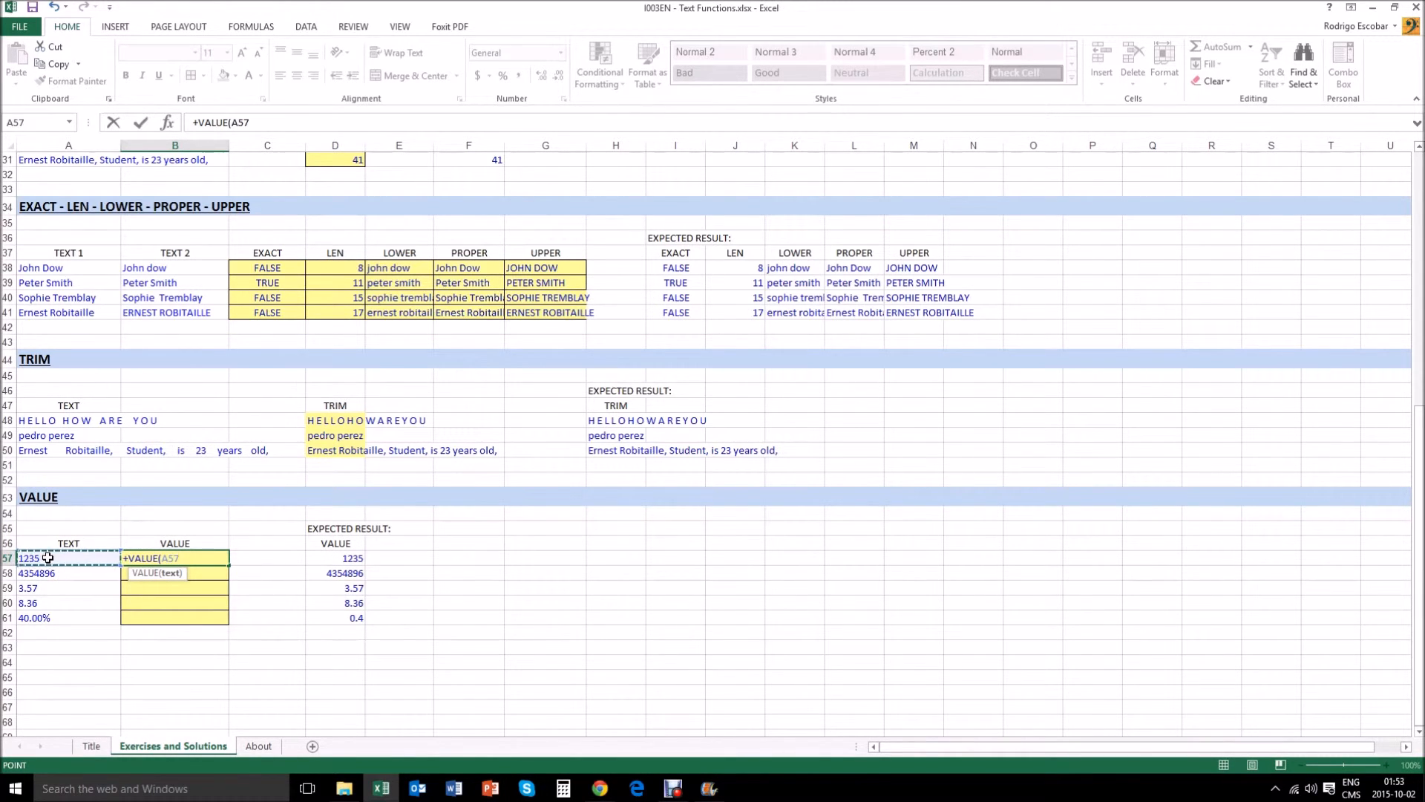
key("Return")
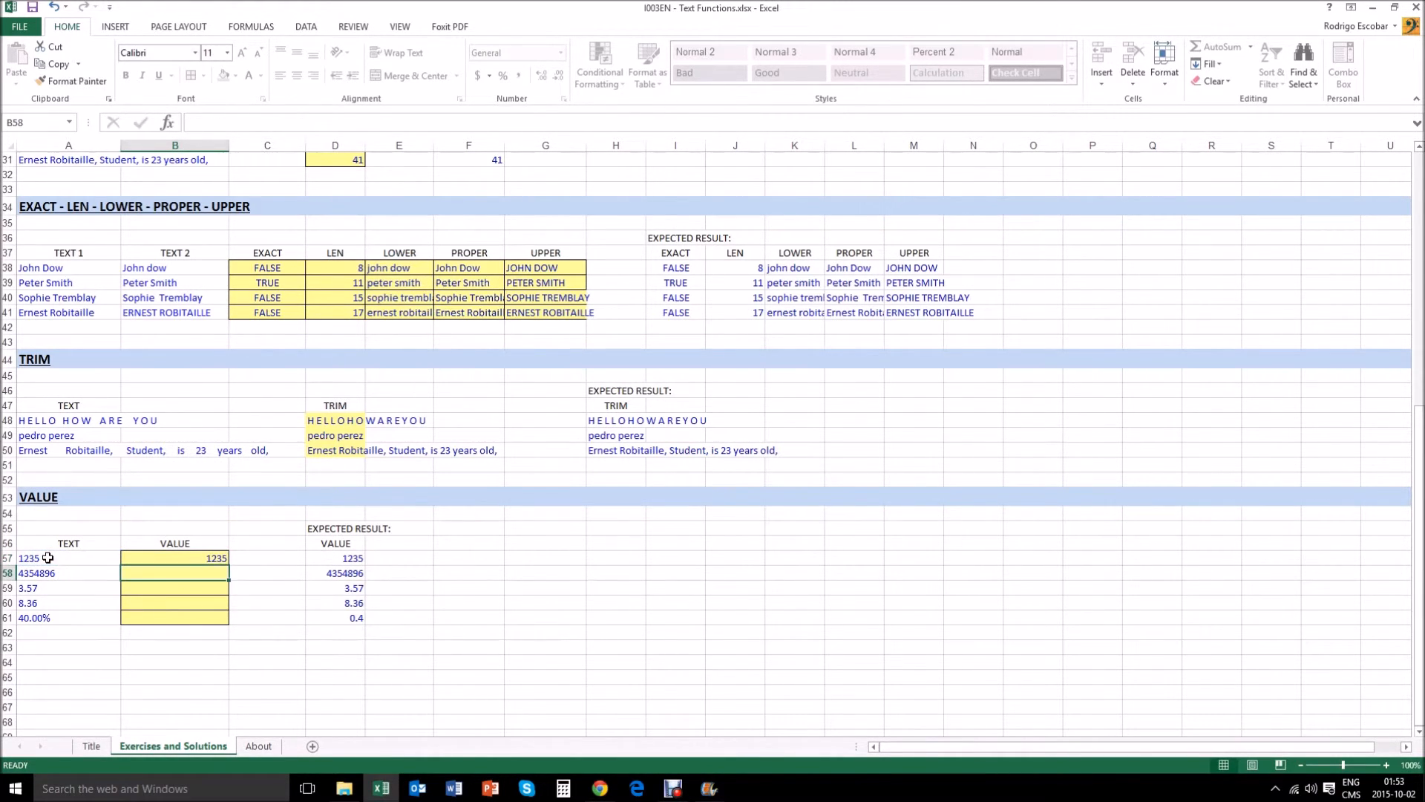
Copy the VALUE formula in B57 down to B58:B61.
key("Up")
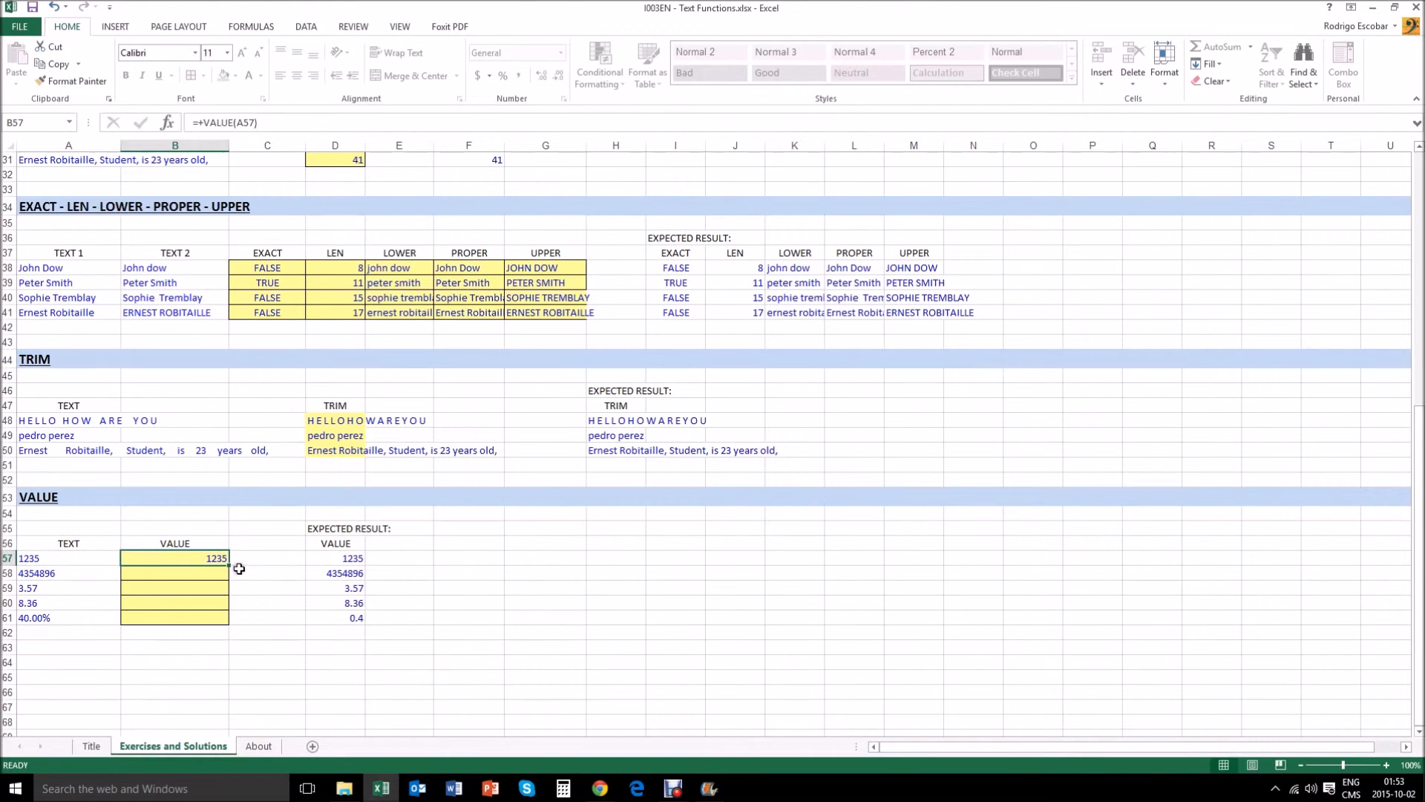
left_click_drag(232, 566, 222, 626)
left_click(174, 617)
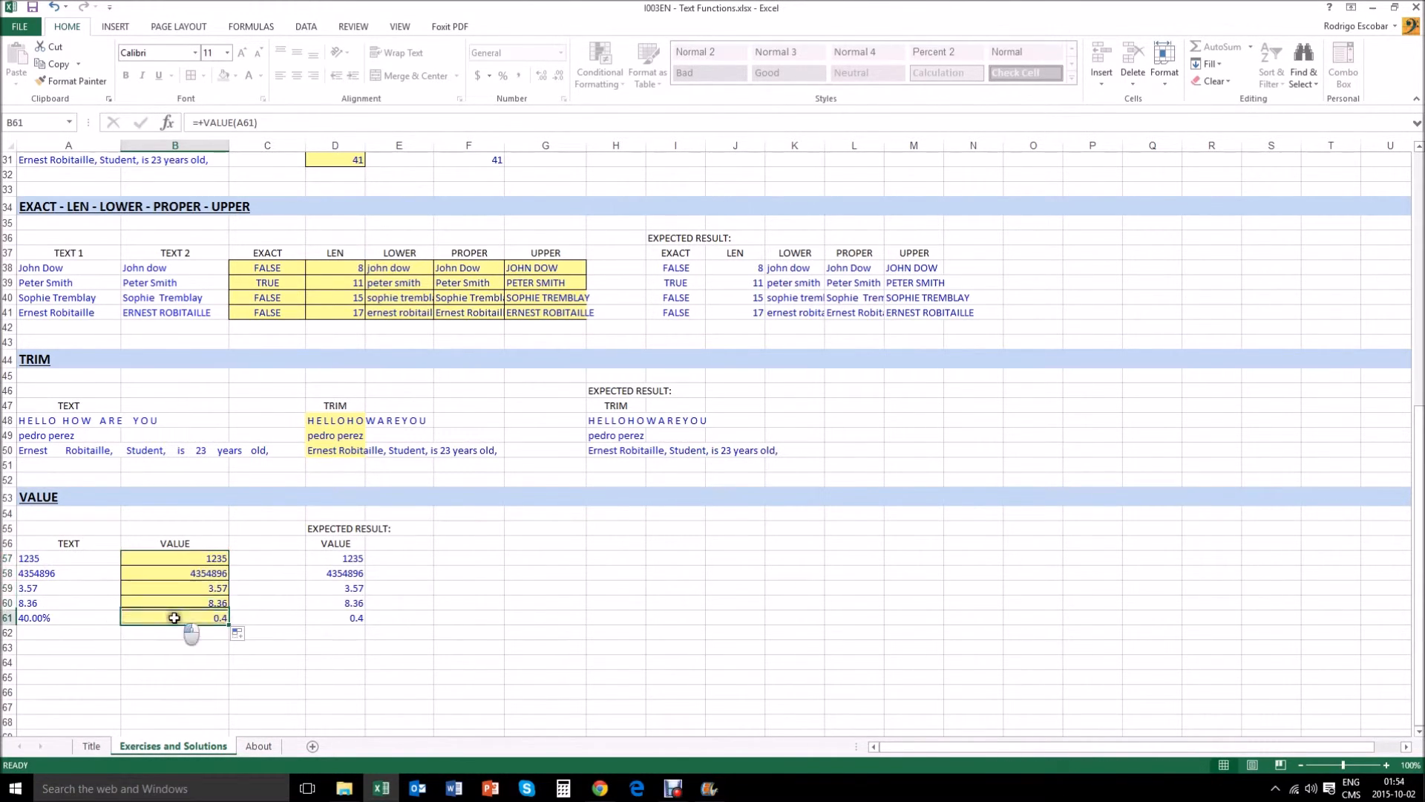
Select the converted numbers in B57:B61 and check their average, count and sum.
key("Up")
key("Up")
key("Up")
key("Up")
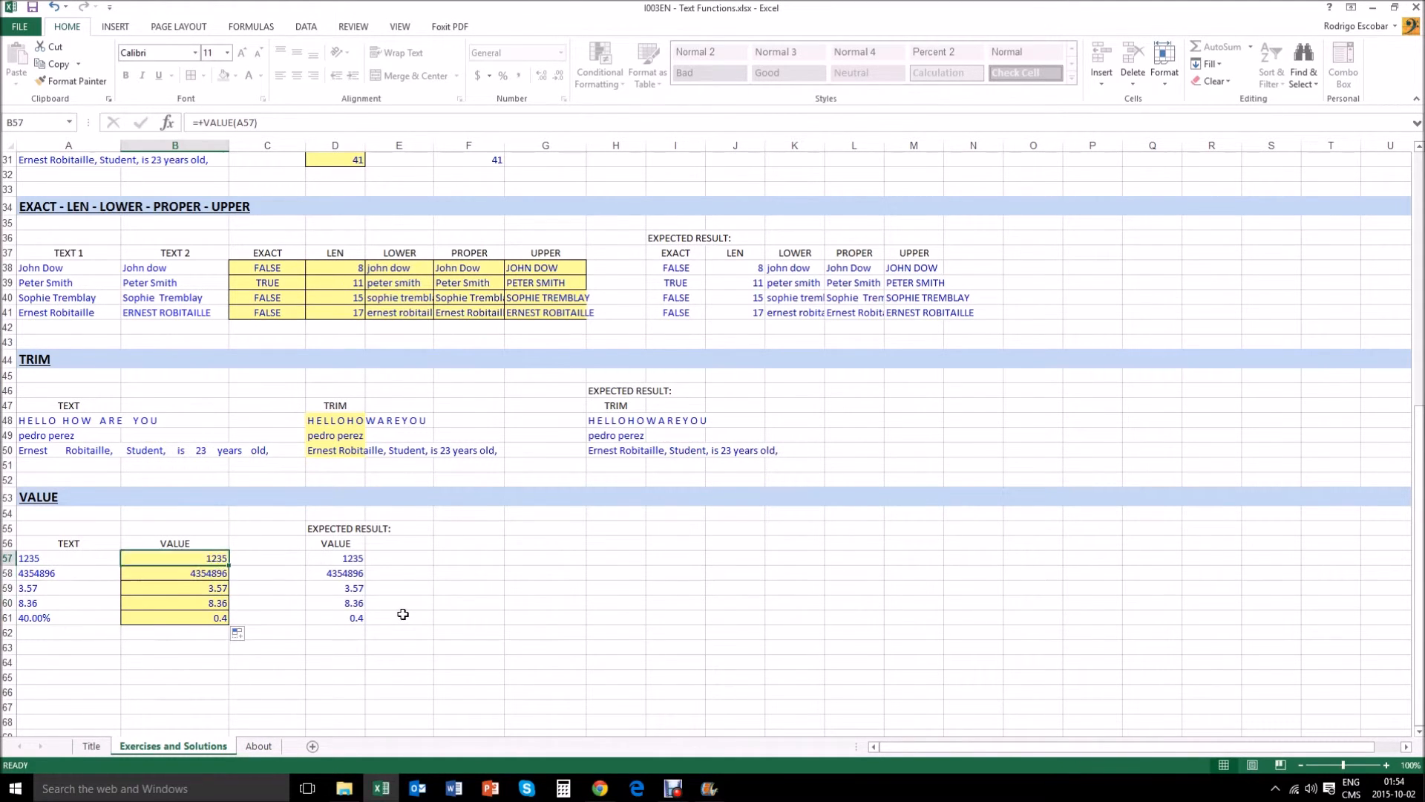
key("shift+Down")
key("shift+Down")
key("shift+Down")
key("shift+Down")
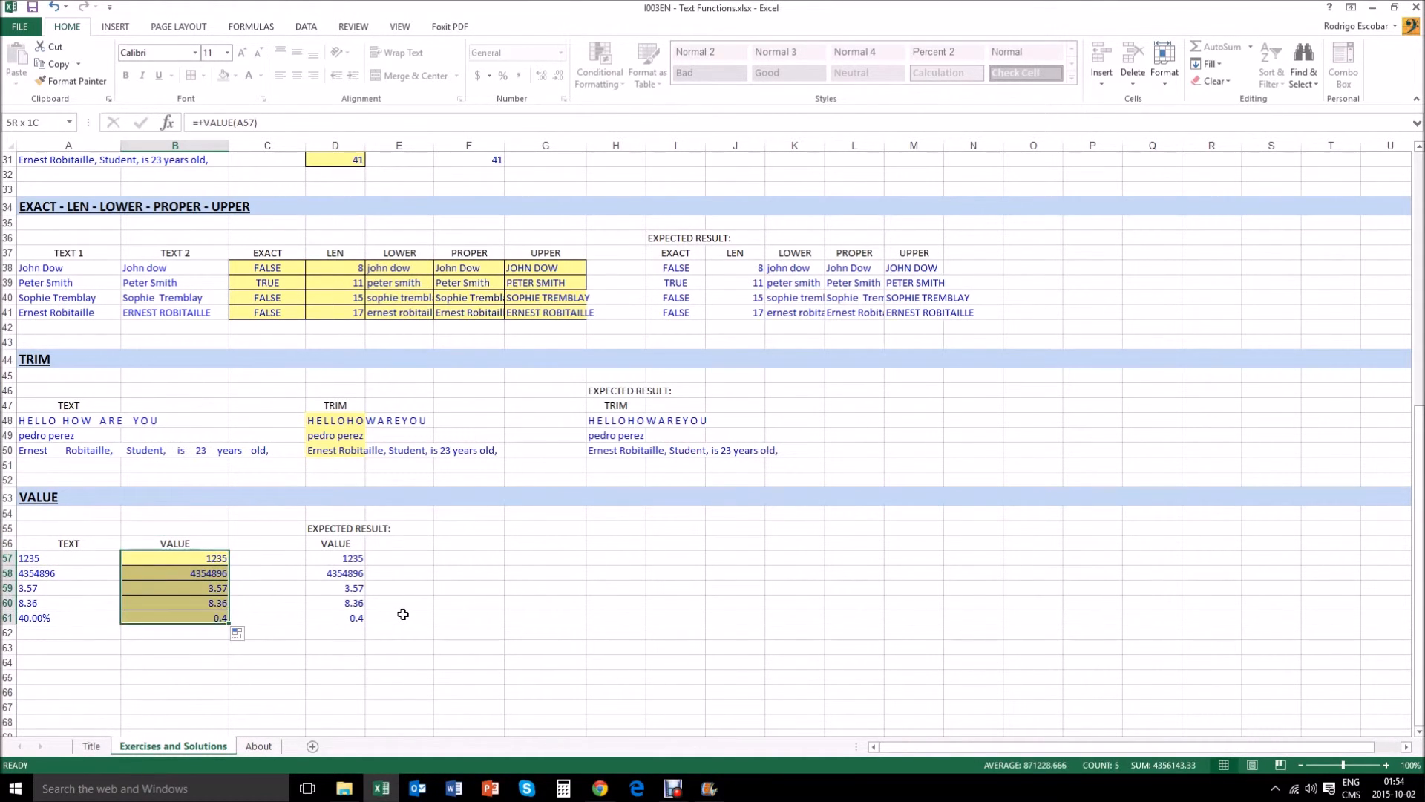
key("Down")
key("Up")
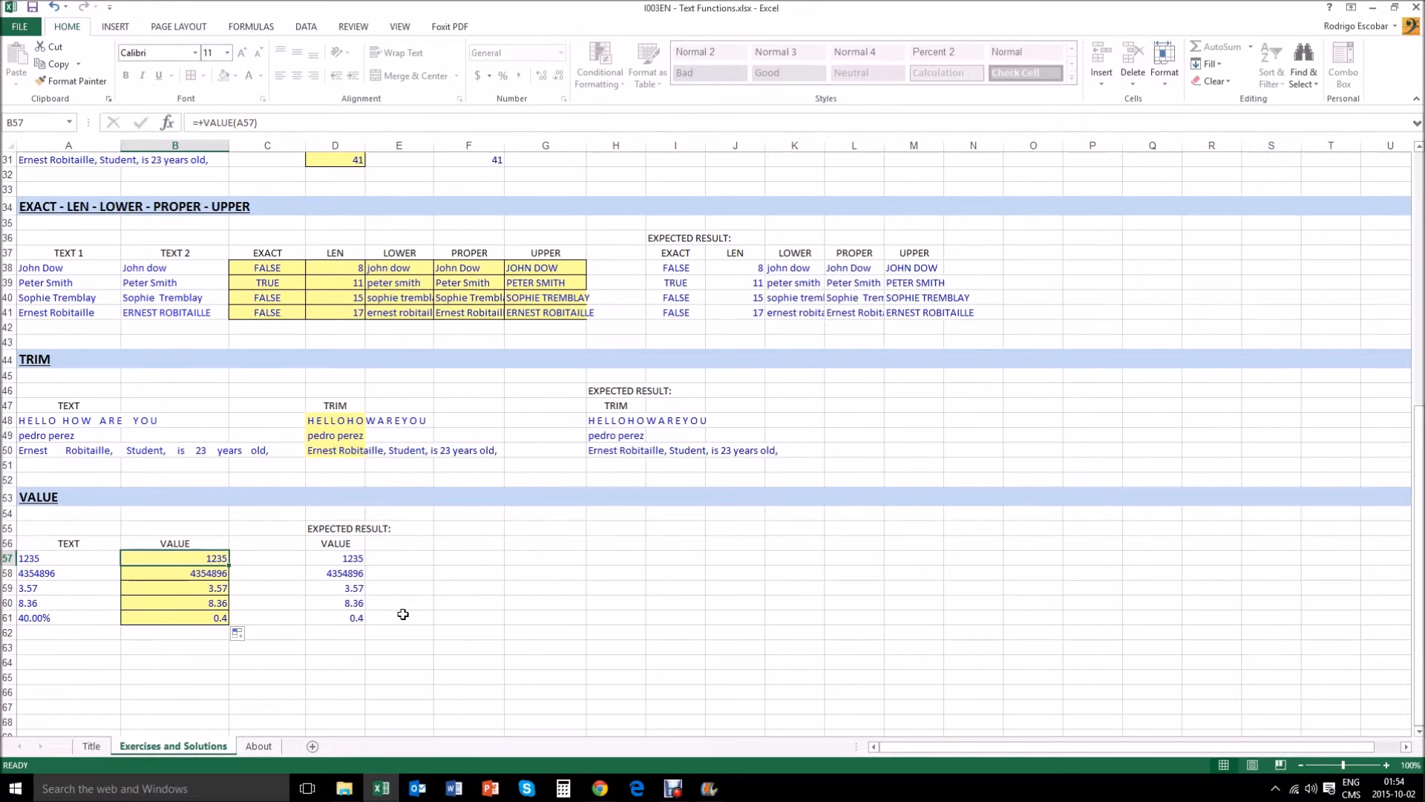
key("shift+Down")
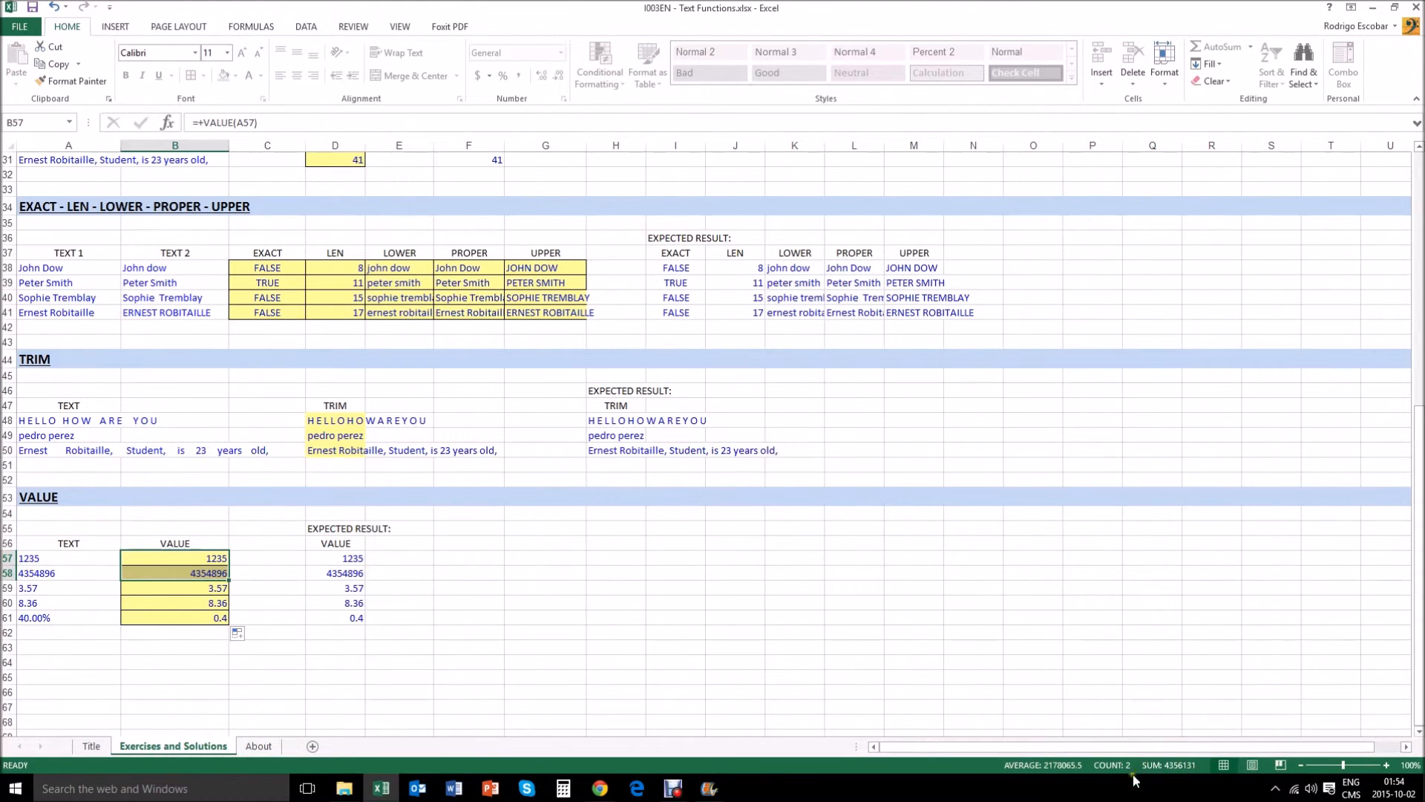
left_click_drag(171, 558, 179, 616)
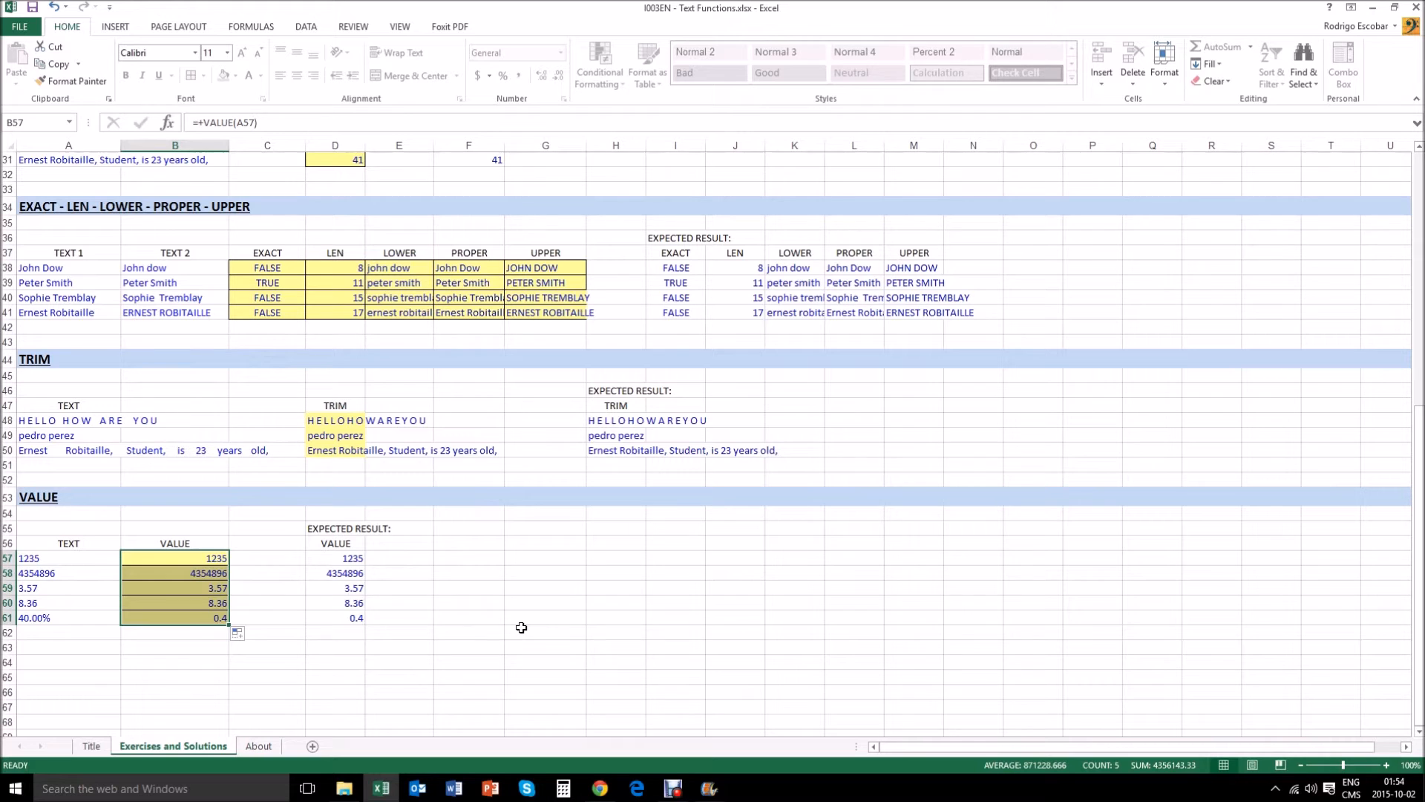
Review the completed exercises from the start of the sheet, and read the contact details on the About sheet.
scroll(522, 627, "up", 6)
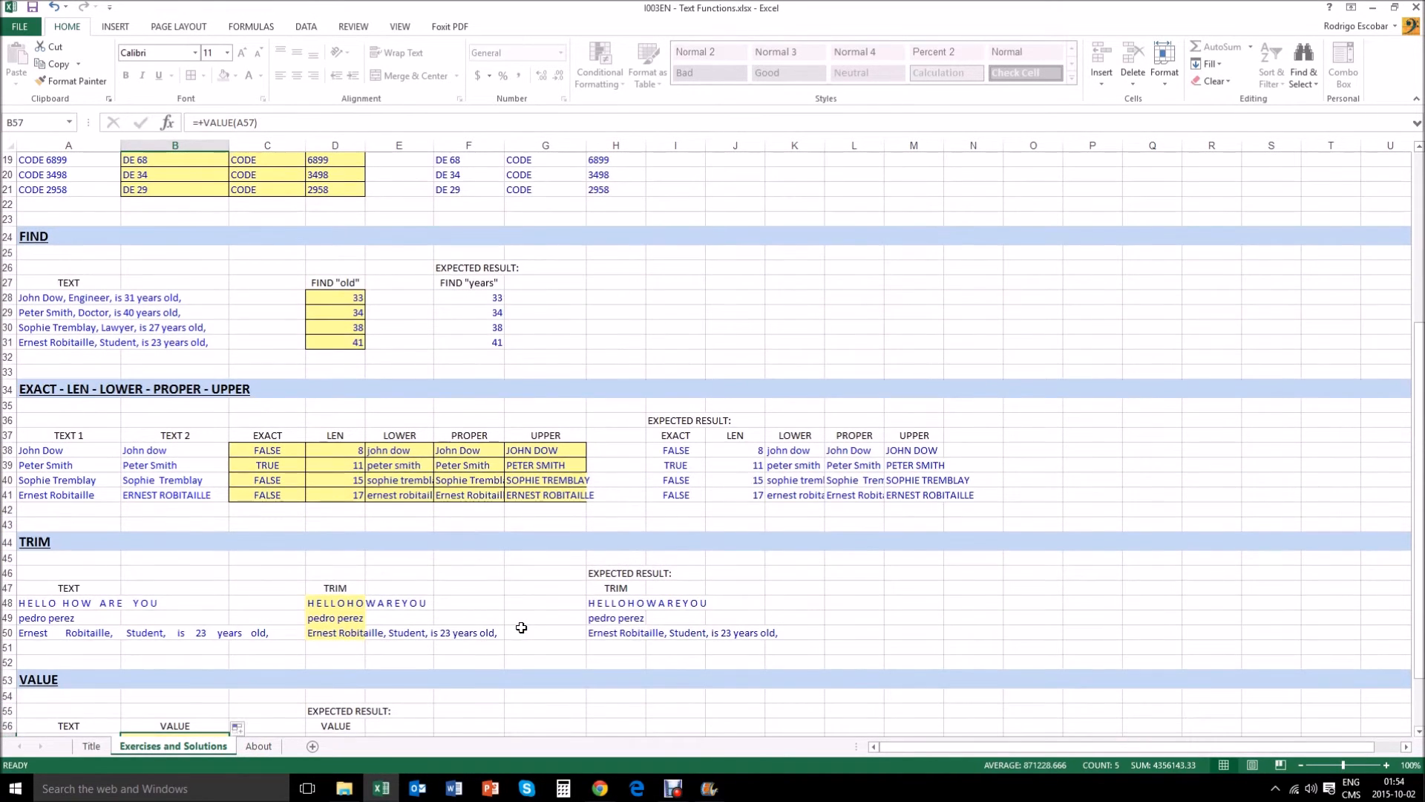
scroll(521, 627, "up", 4)
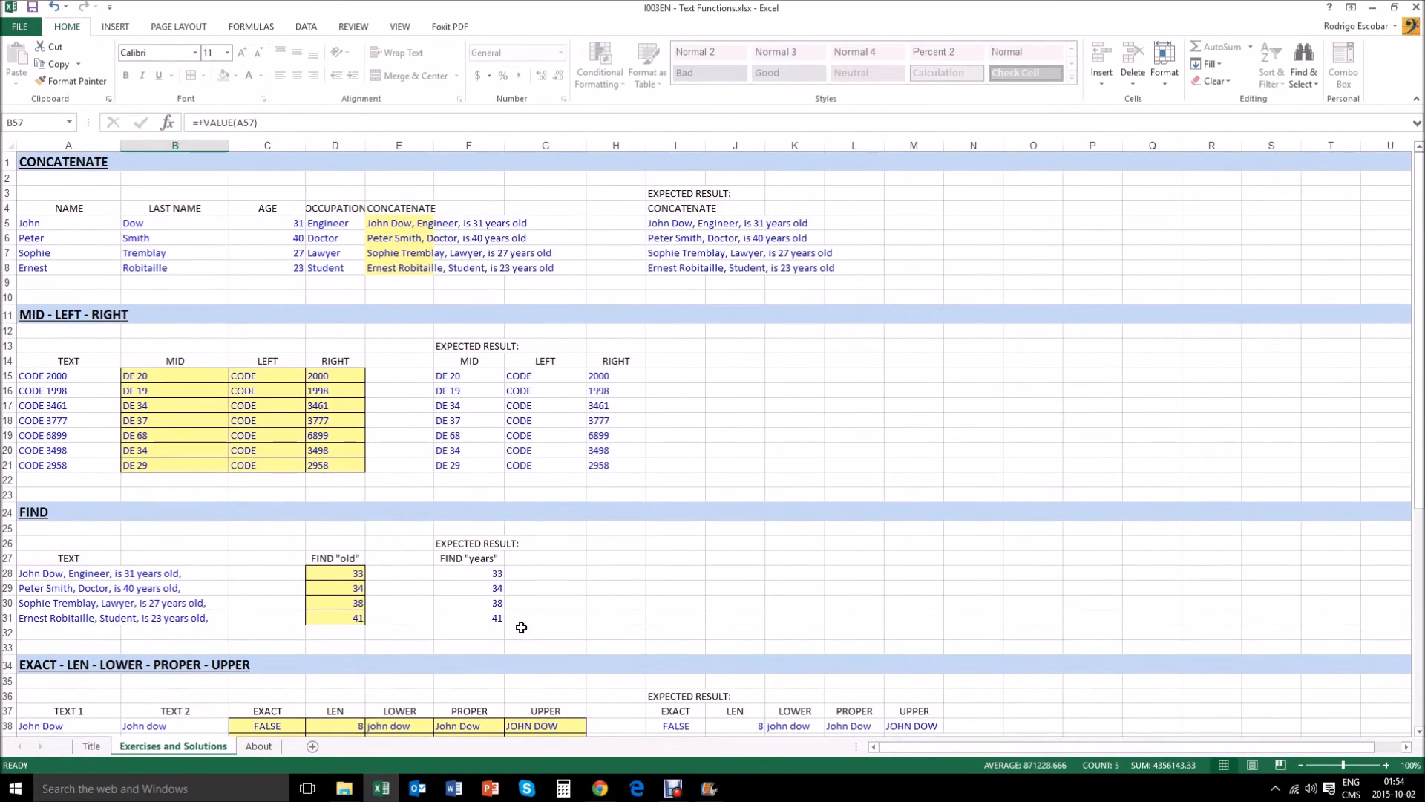
left_click(75, 184)
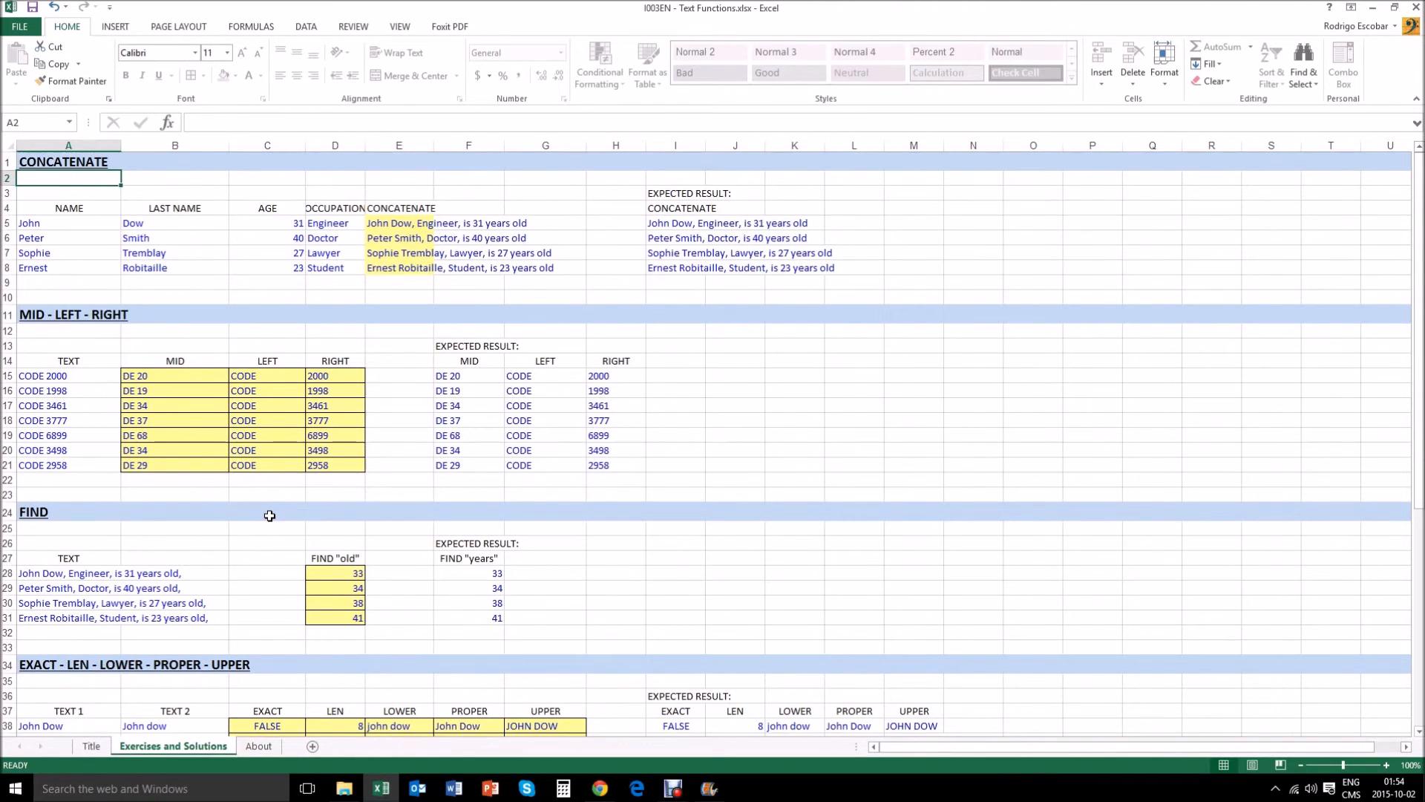
left_click(260, 746)
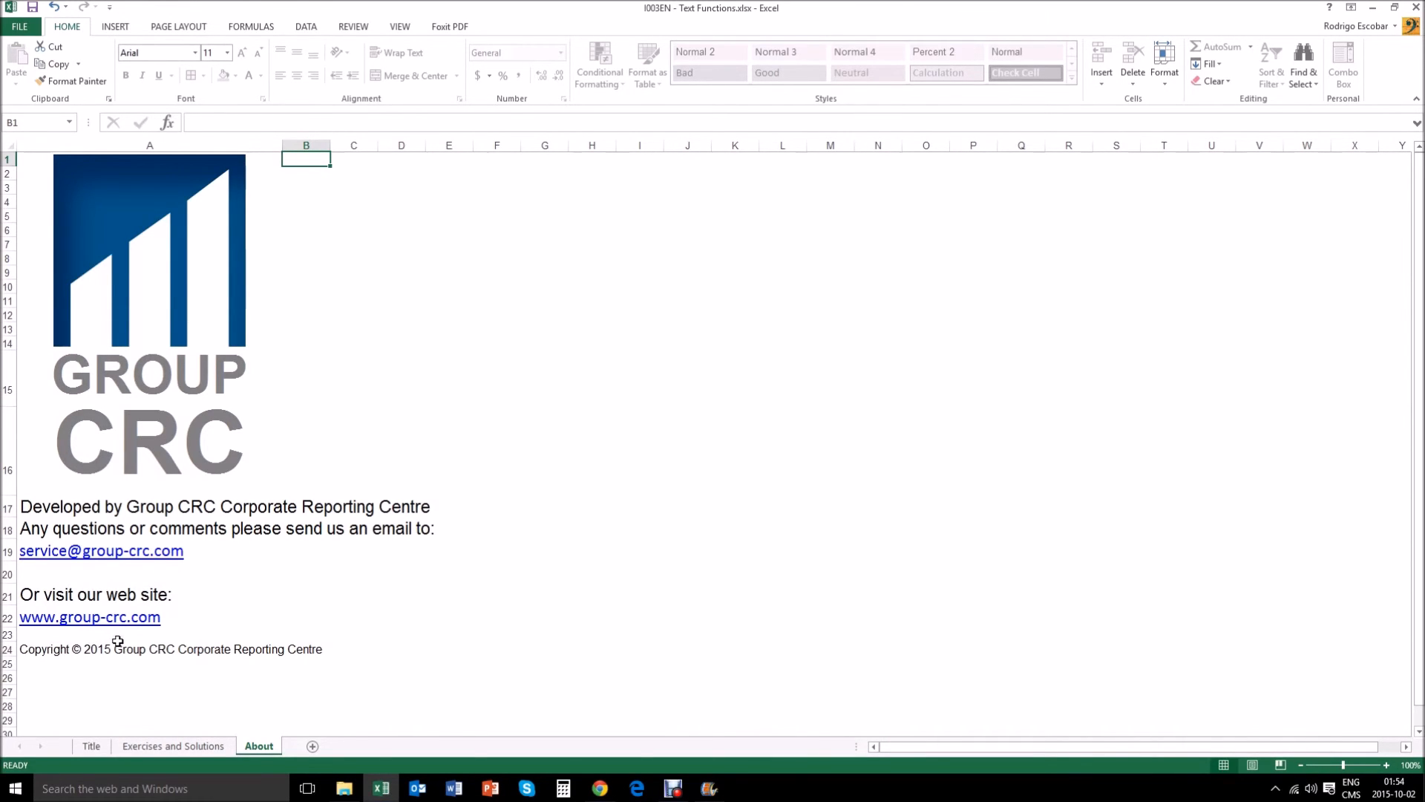
left_click(172, 745)
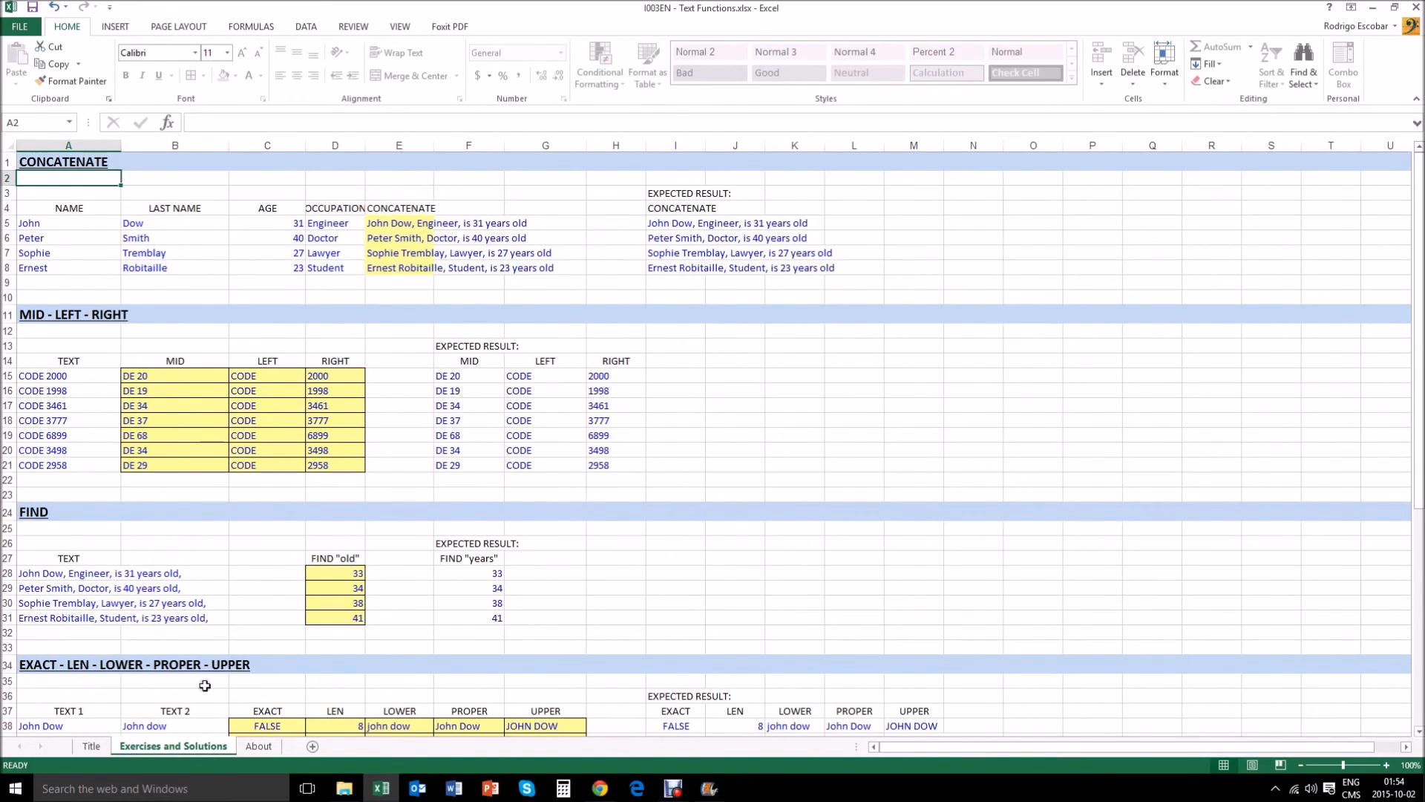
left_click(671, 791)
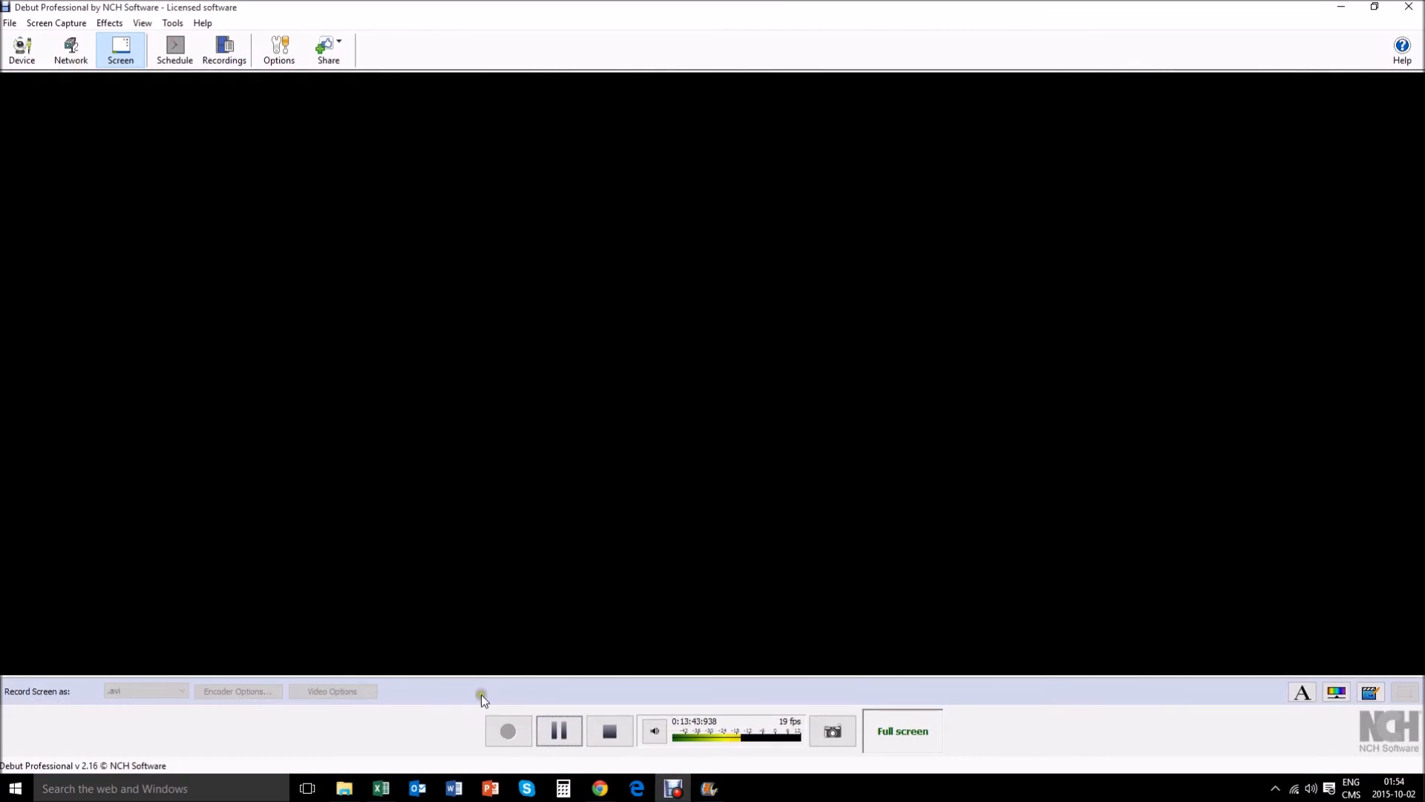
left_click(615, 737)
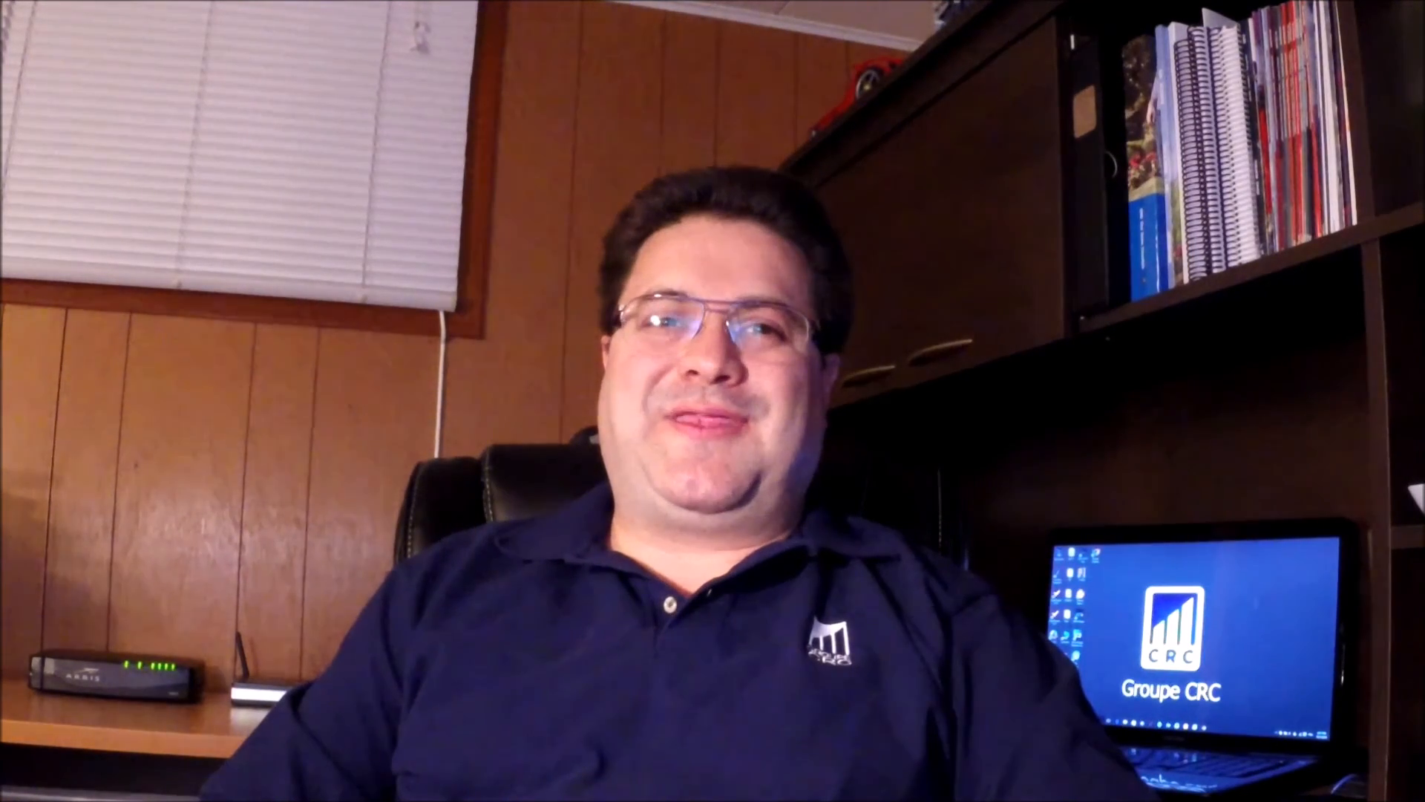